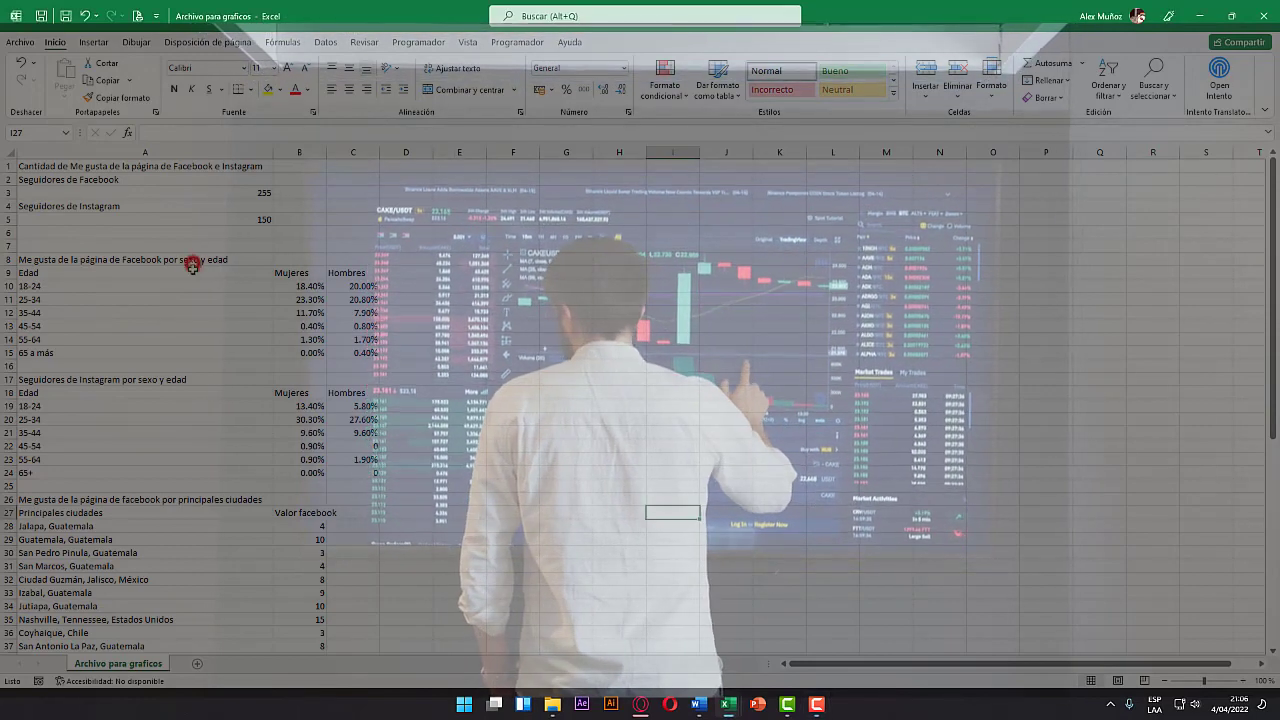
Select the follower labels and counts in A2:A5.
scroll(192, 263, "down", 5)
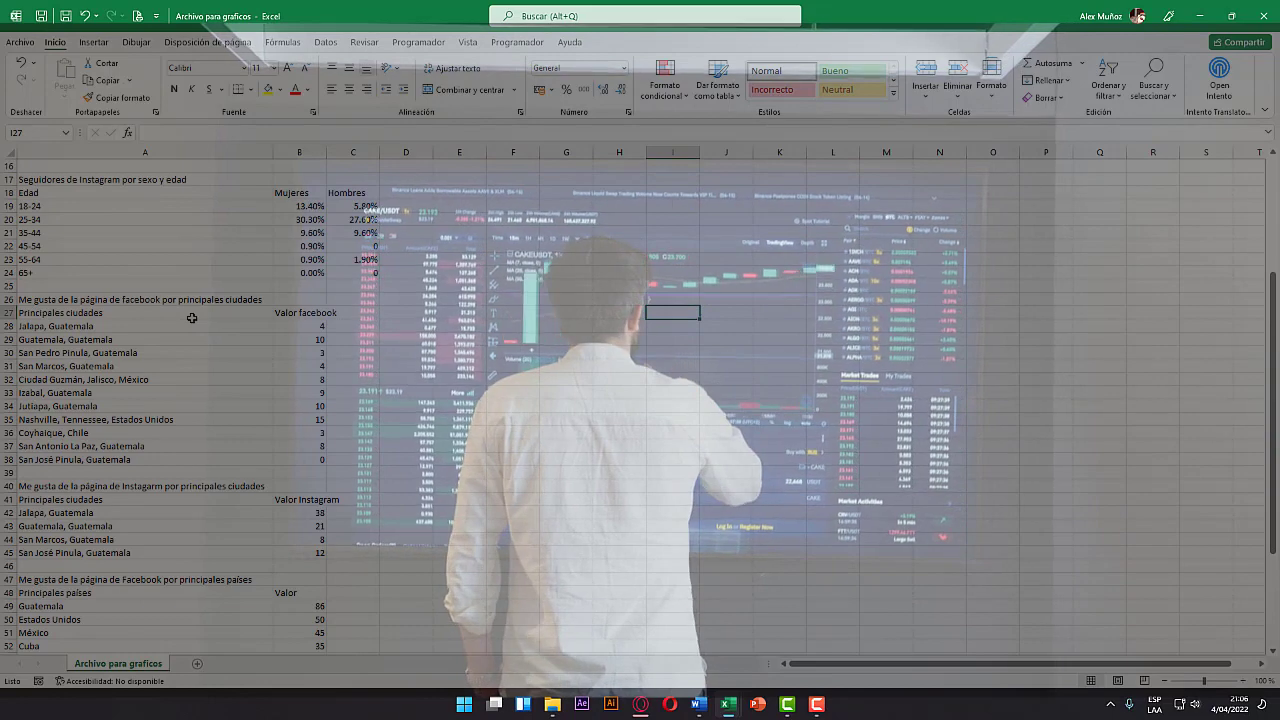
scroll(168, 351, "up", 5)
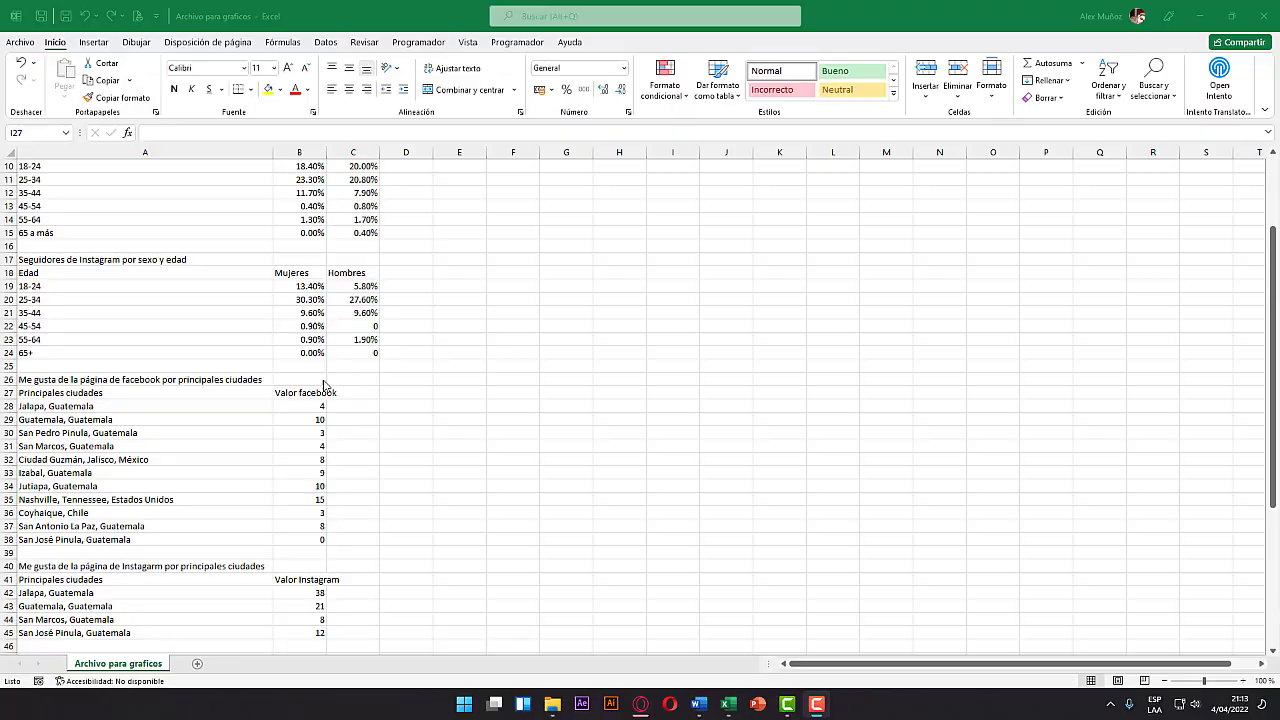
scroll(320, 378, "up", 4)
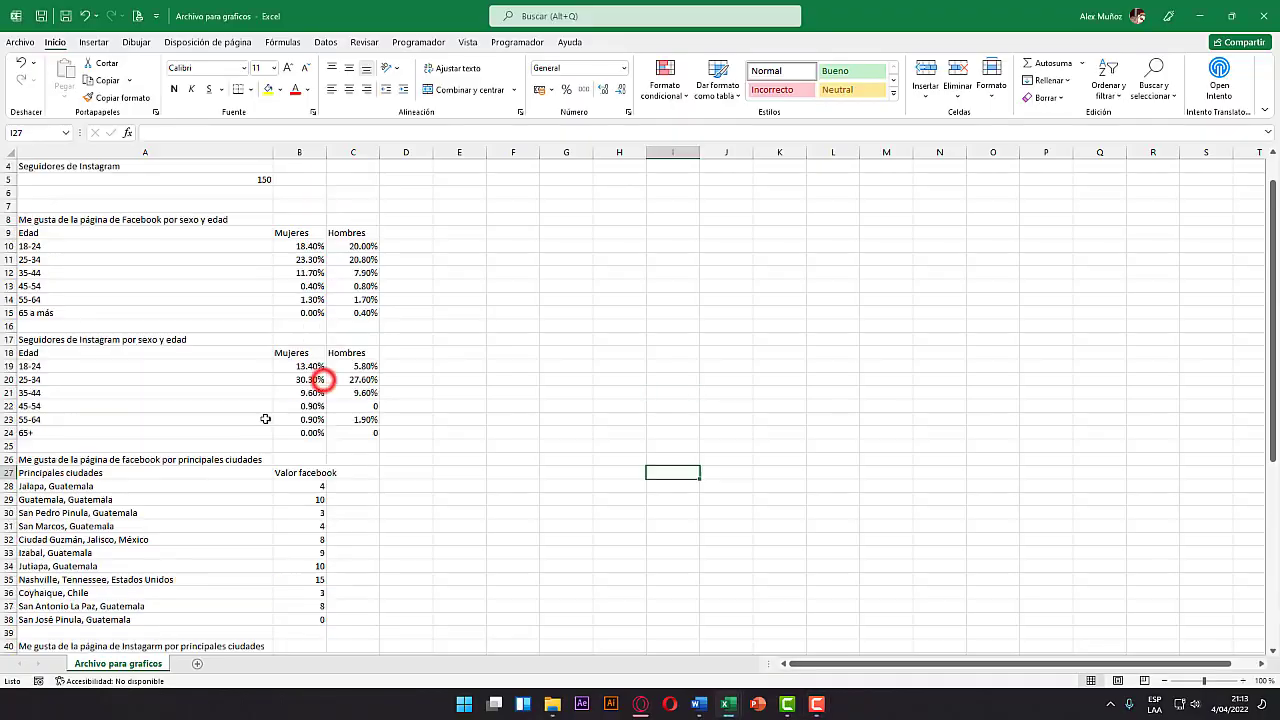
scroll(224, 397, "up", 1)
scroll(220, 396, "down", 4)
scroll(220, 396, "down", 2)
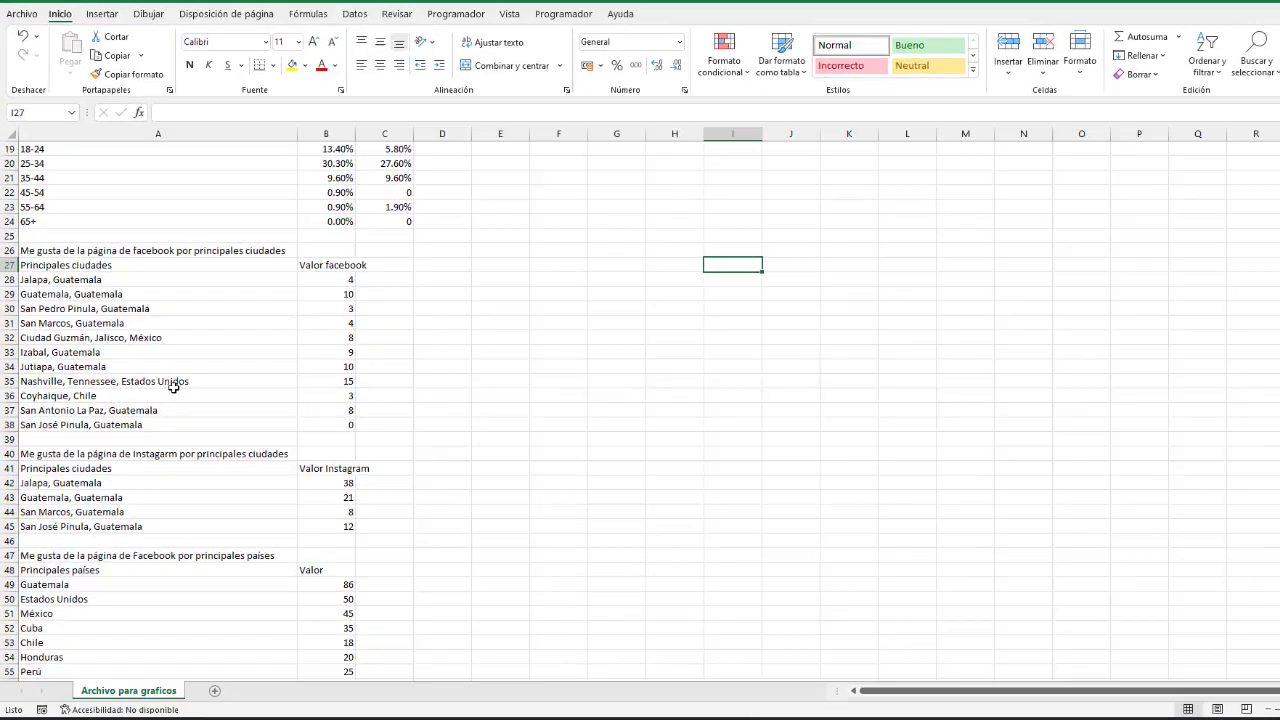
scroll(250, 400, "down", 2)
scroll(257, 400, "down", 4)
scroll(279, 448, "up", 9)
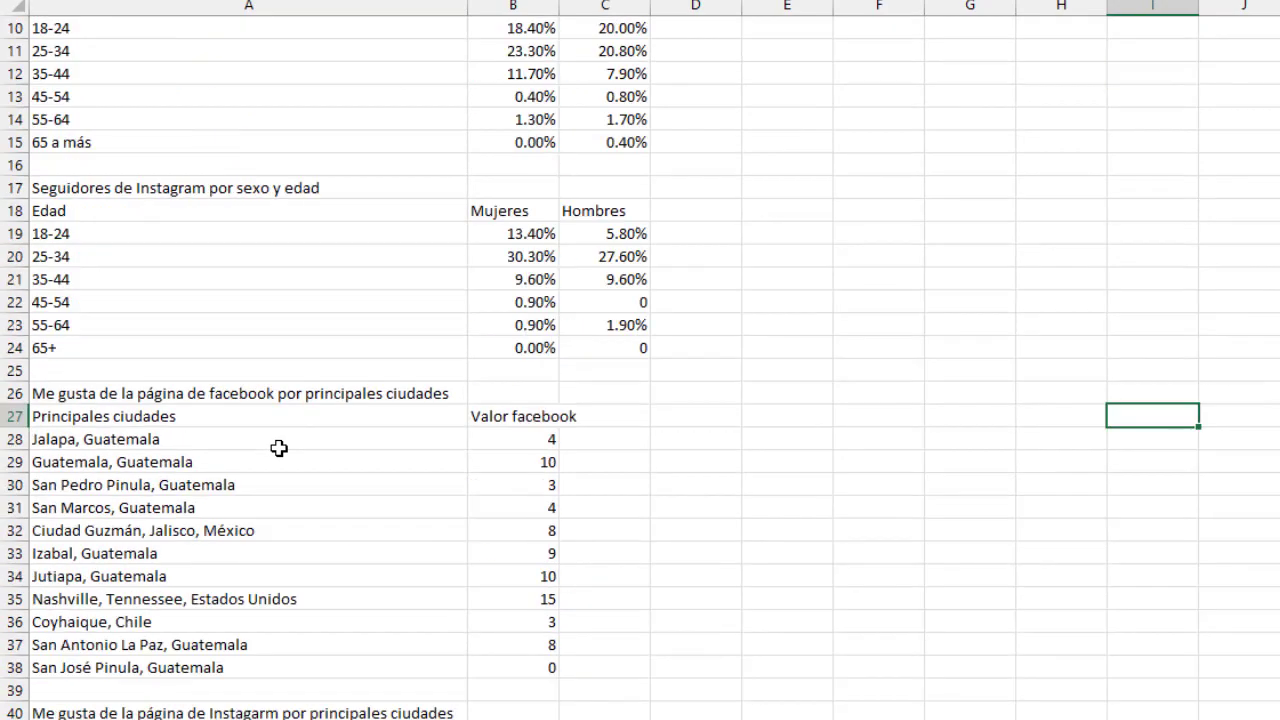
scroll(279, 448, "up", 3)
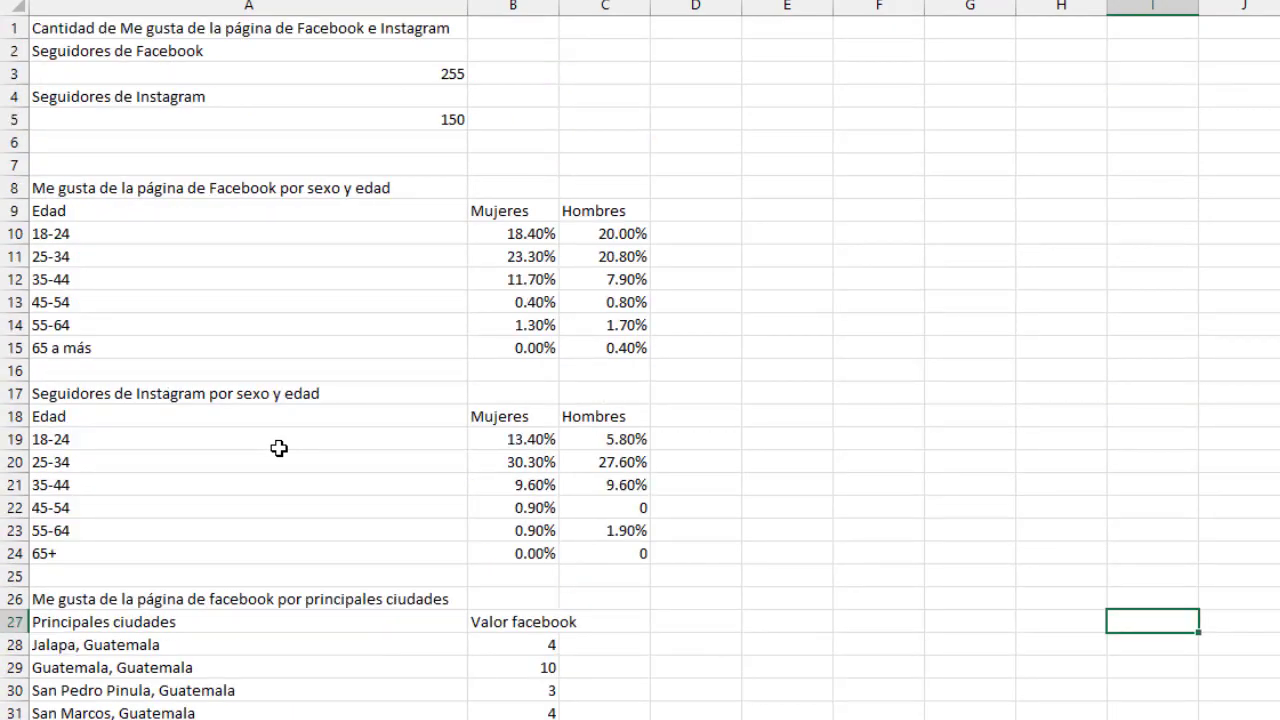
scroll(279, 448, "down", 1)
scroll(160, 396, "down", 2)
scroll(160, 396, "down", 2)
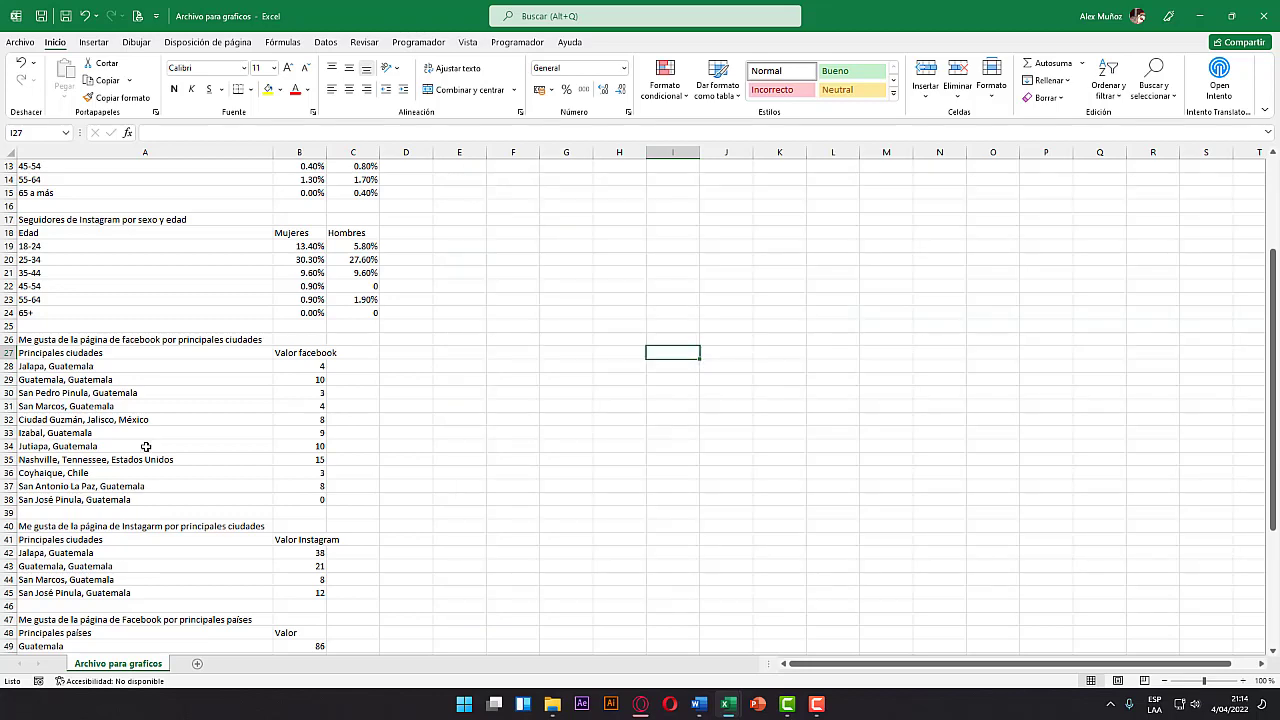
left_click(189, 373)
scroll(166, 377, "up", 4)
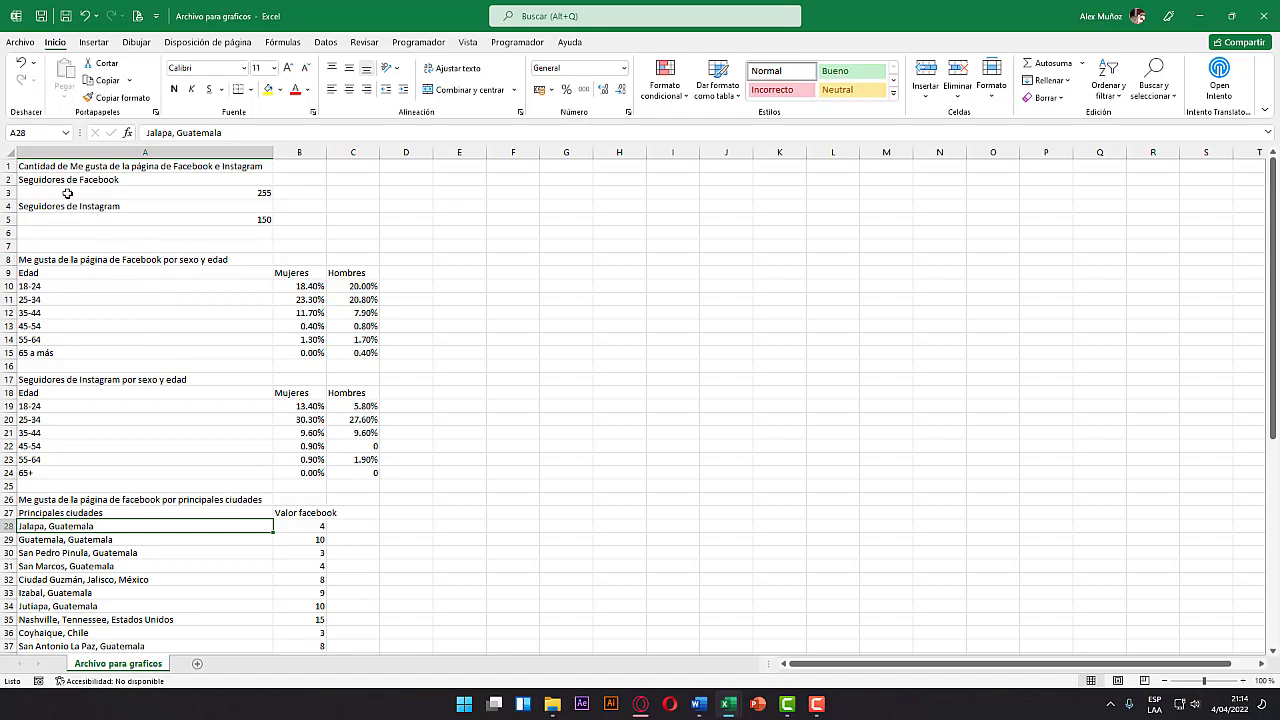
left_click_drag(58, 180, 141, 220)
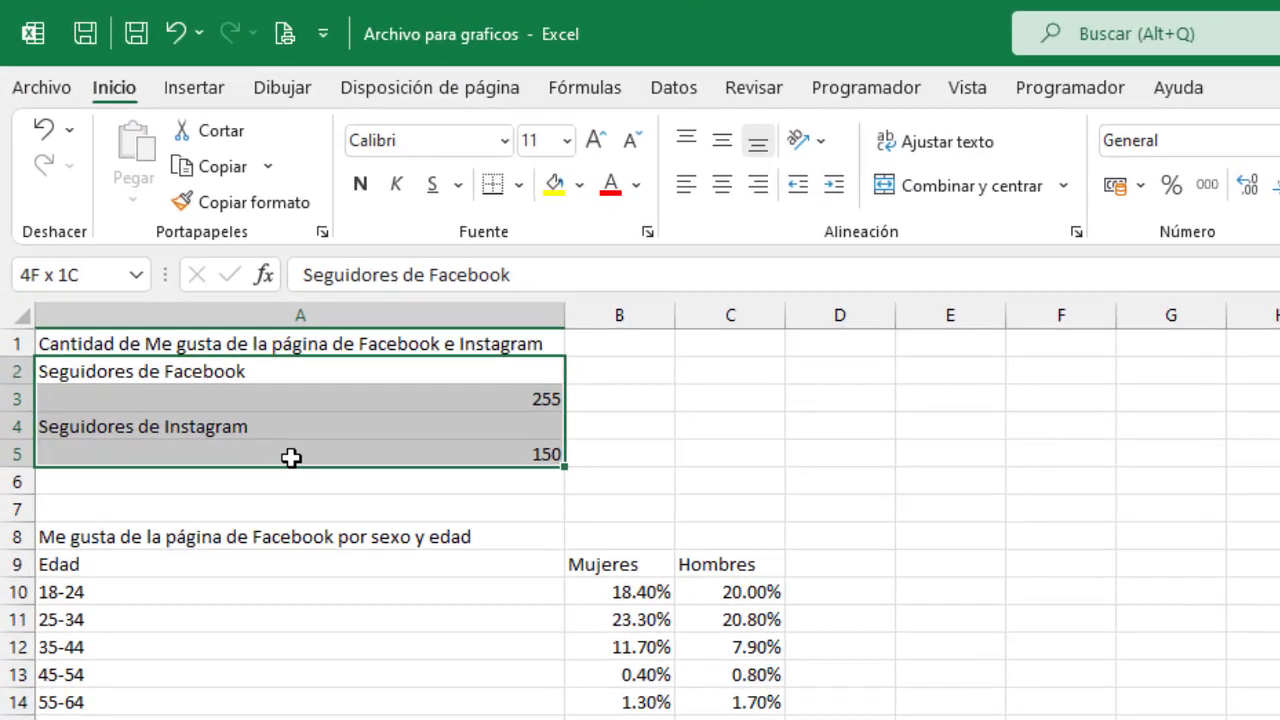
left_click_drag(290, 457, 403, 462)
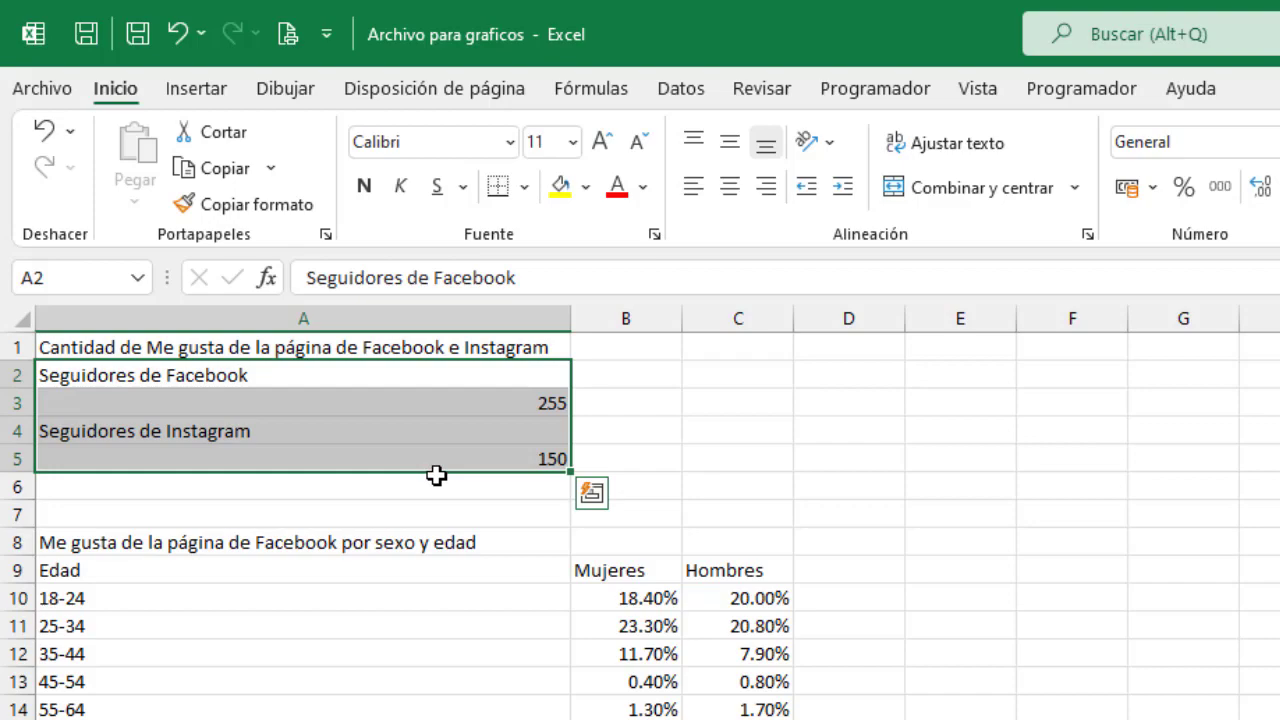
left_click(174, 406)
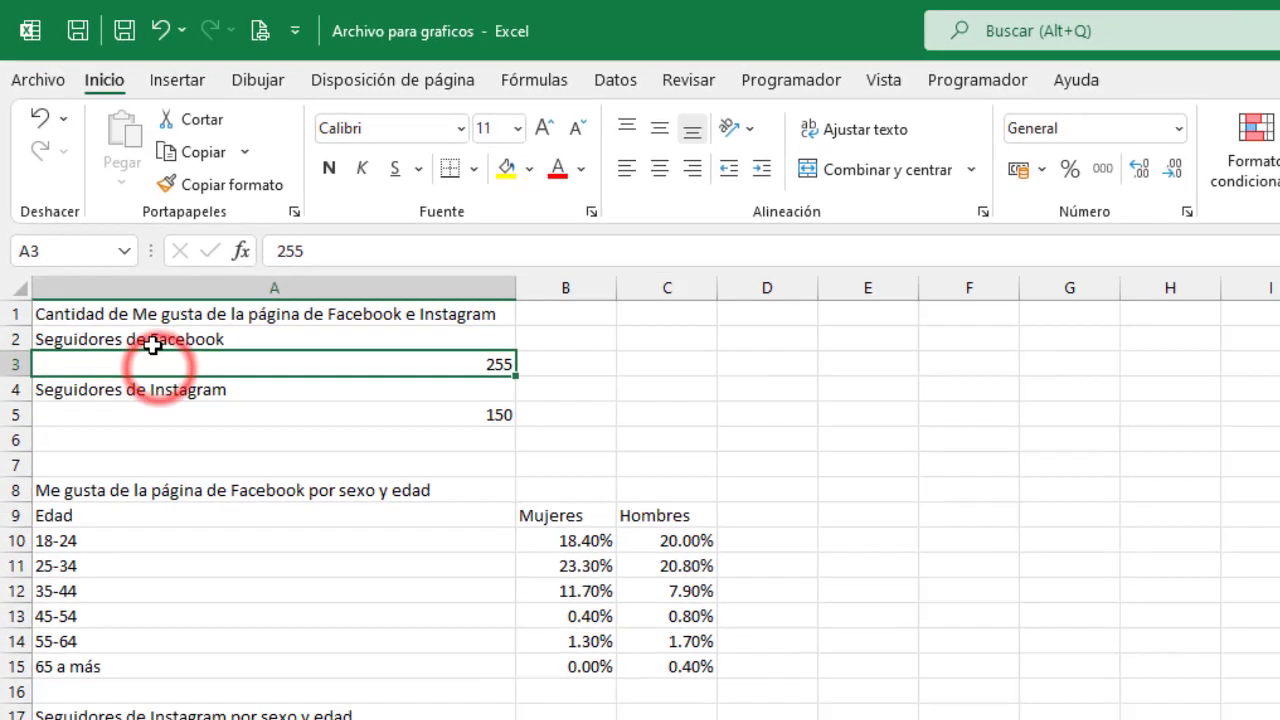
left_click_drag(157, 380, 282, 461)
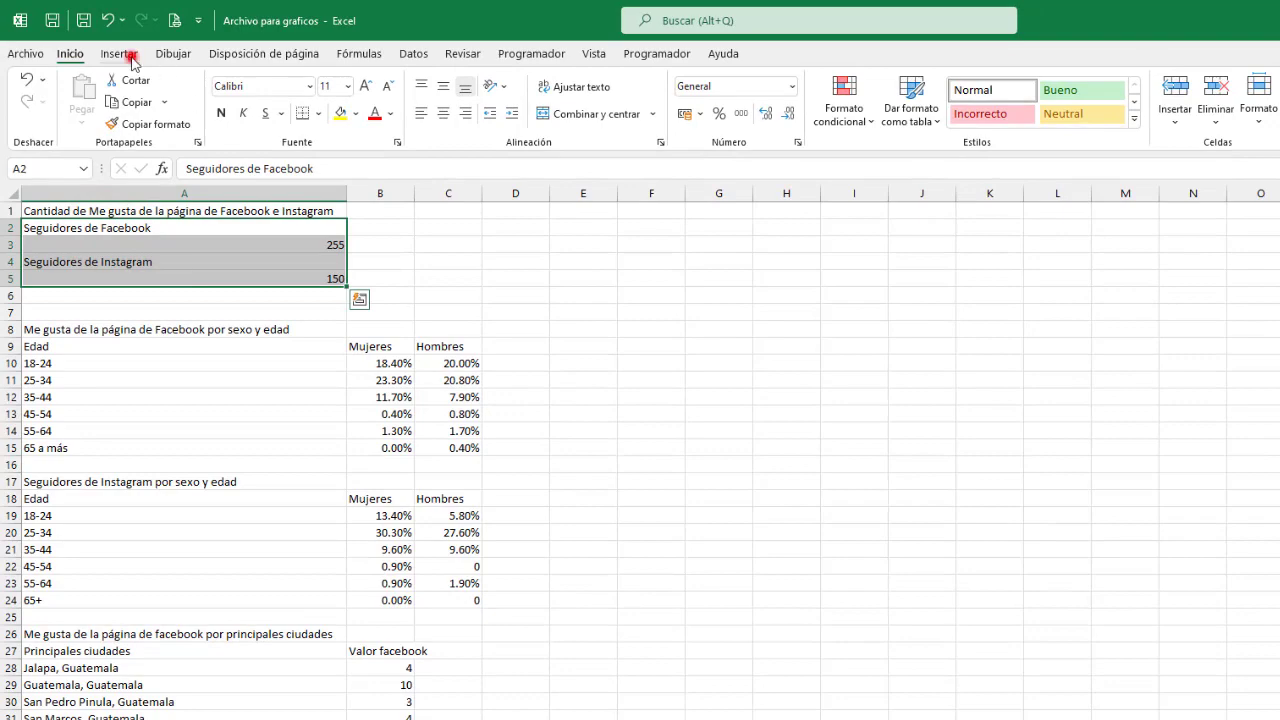
Insert a clustered column chart of A2:A5, then delete it as unsuitable.
left_click(132, 58)
left_click(797, 80)
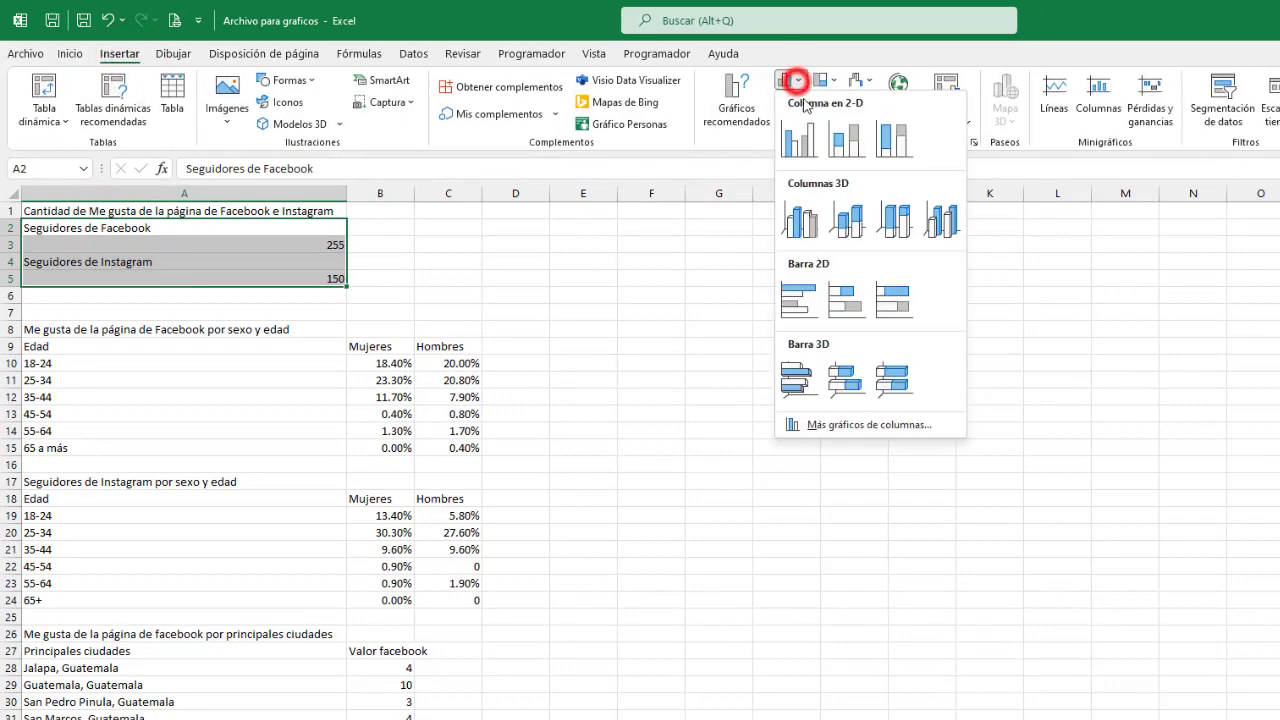
left_click(798, 140)
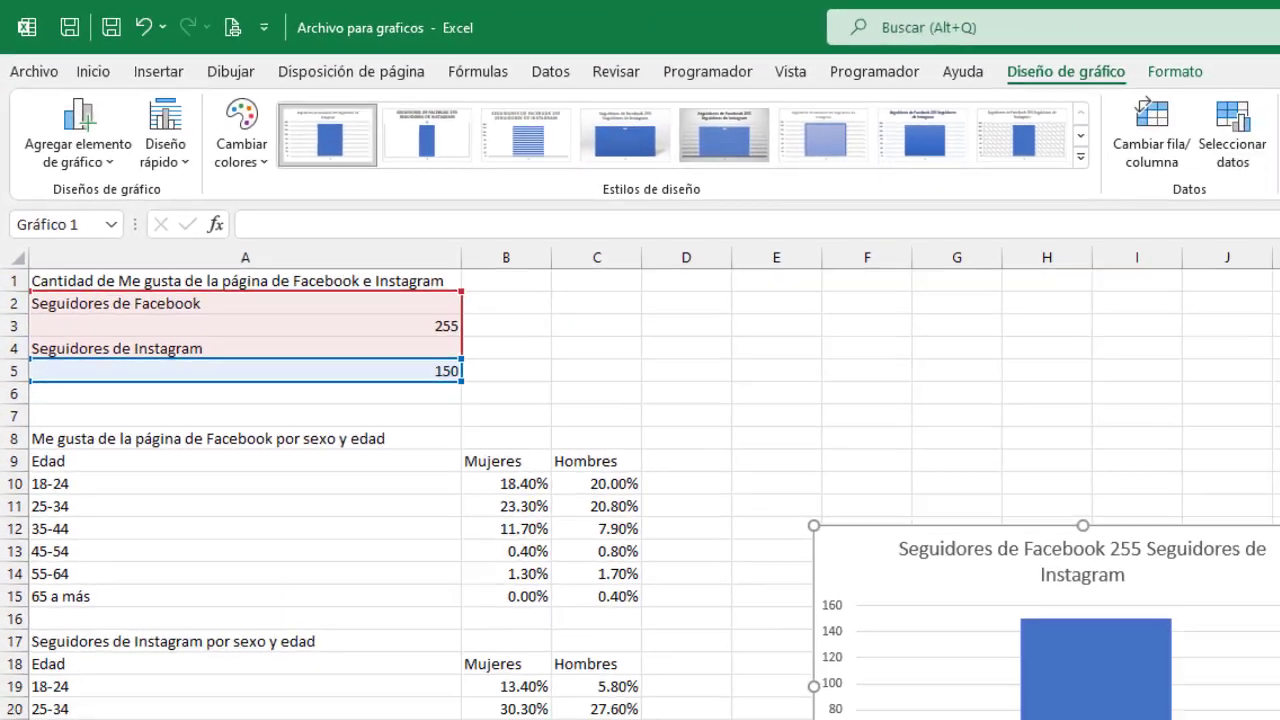
right_click(1130, 452)
left_click(1108, 466)
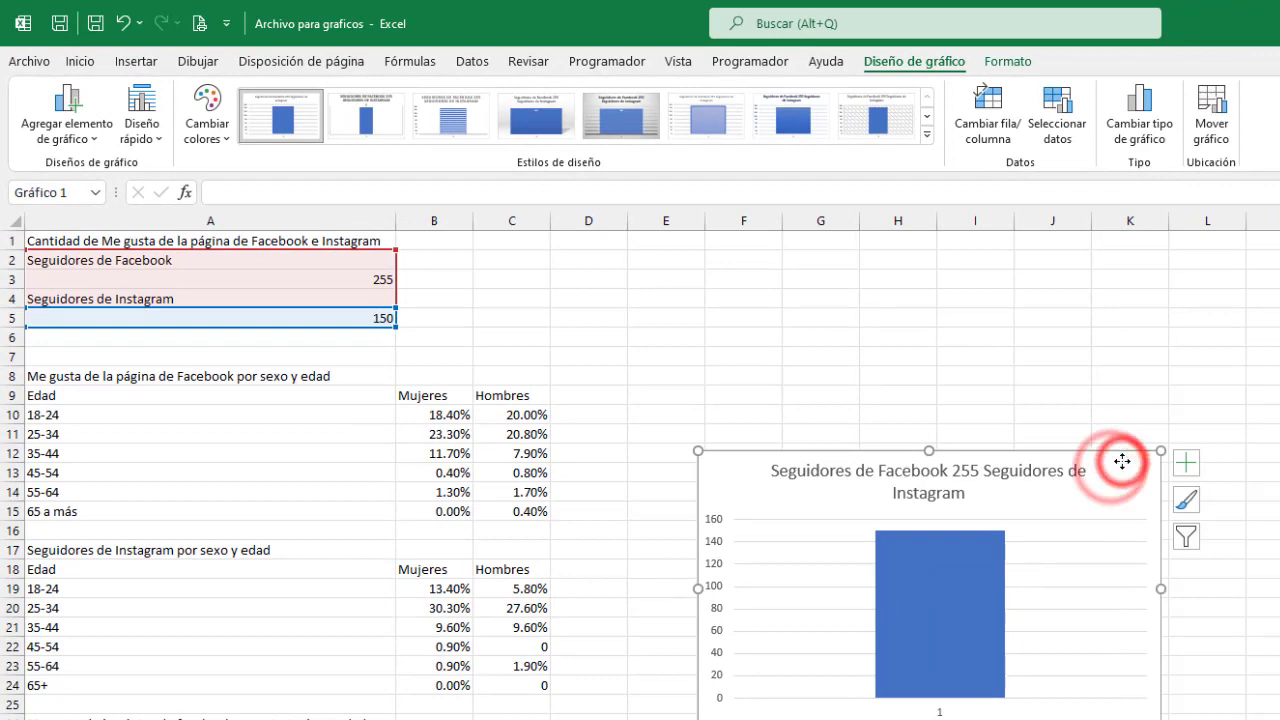
key("Delete")
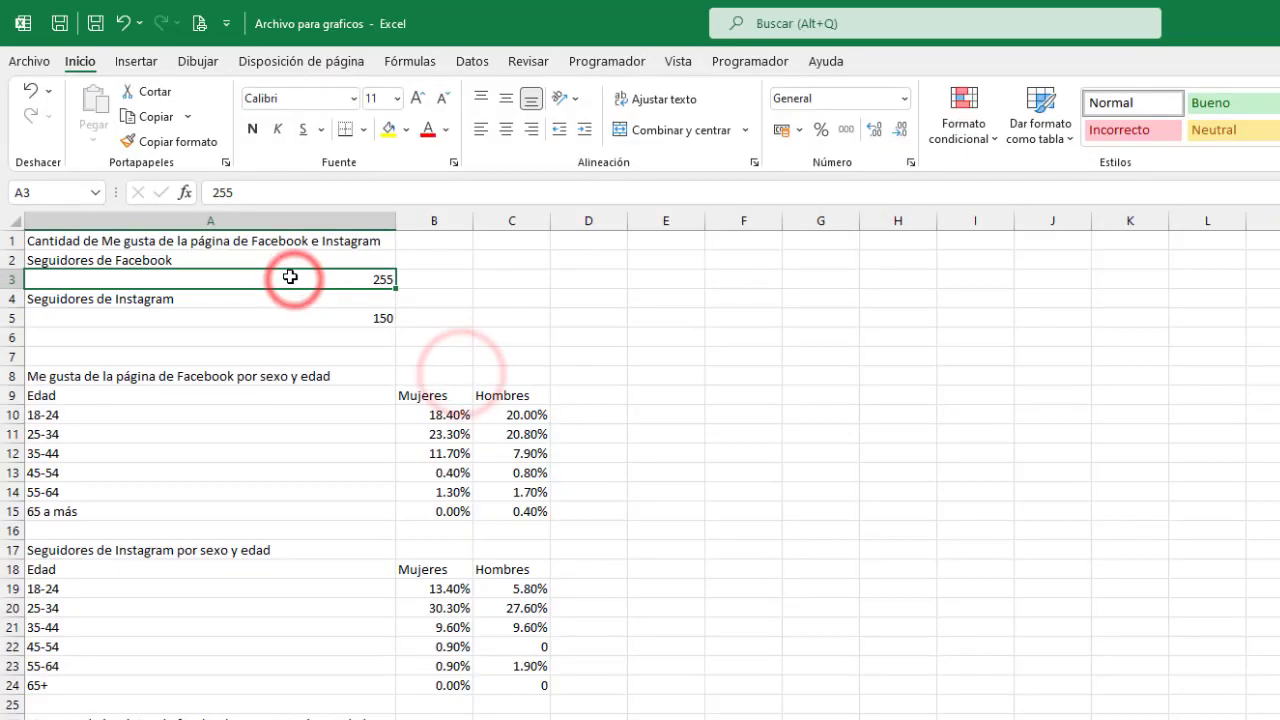
Clear the counts from A3 and A5, and undo an attempted rearrangement of the labels.
key("Delete")
left_click(291, 317)
key("Delete")
left_click(171, 297)
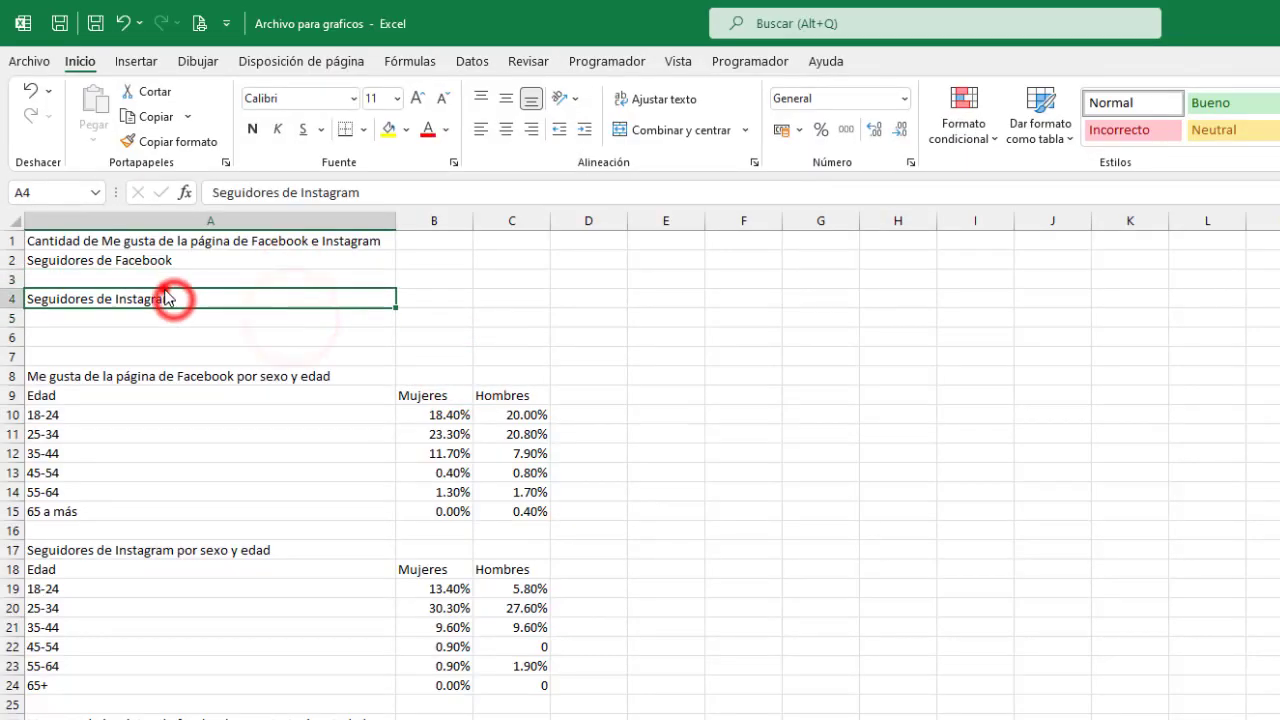
left_click_drag(175, 307, 172, 288)
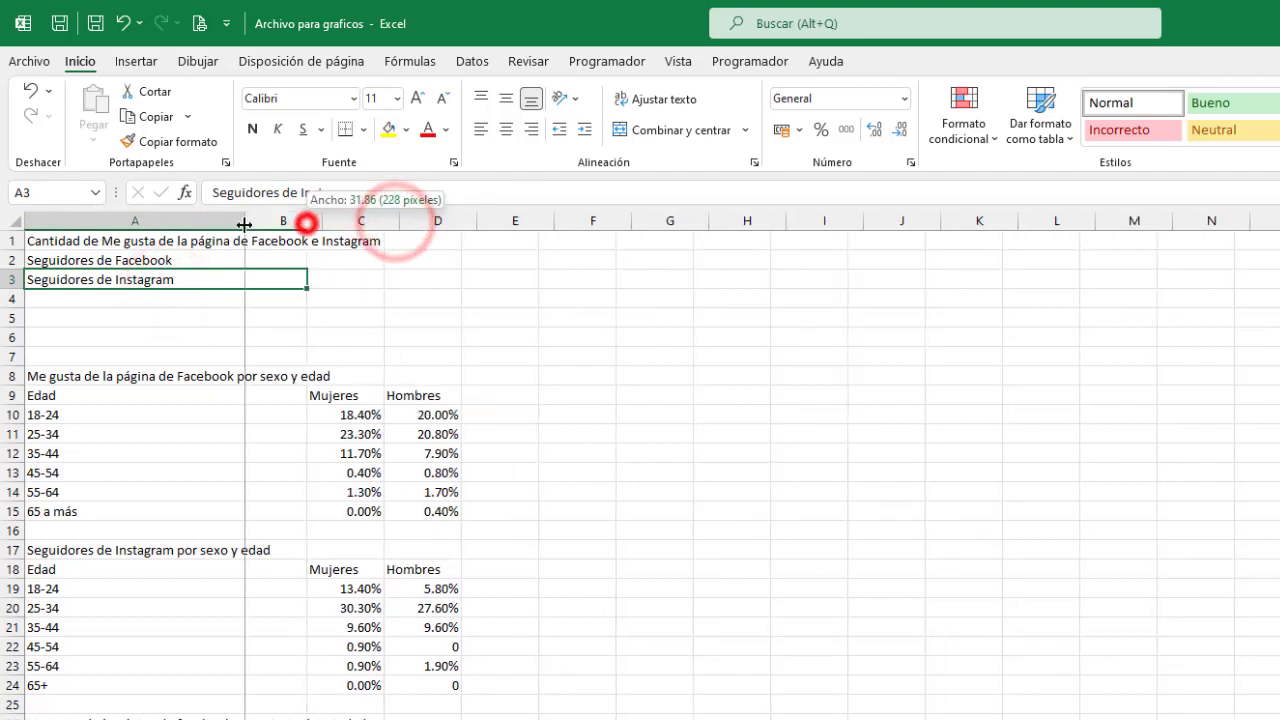
left_click_drag(395, 221, 245, 221)
left_click(221, 265)
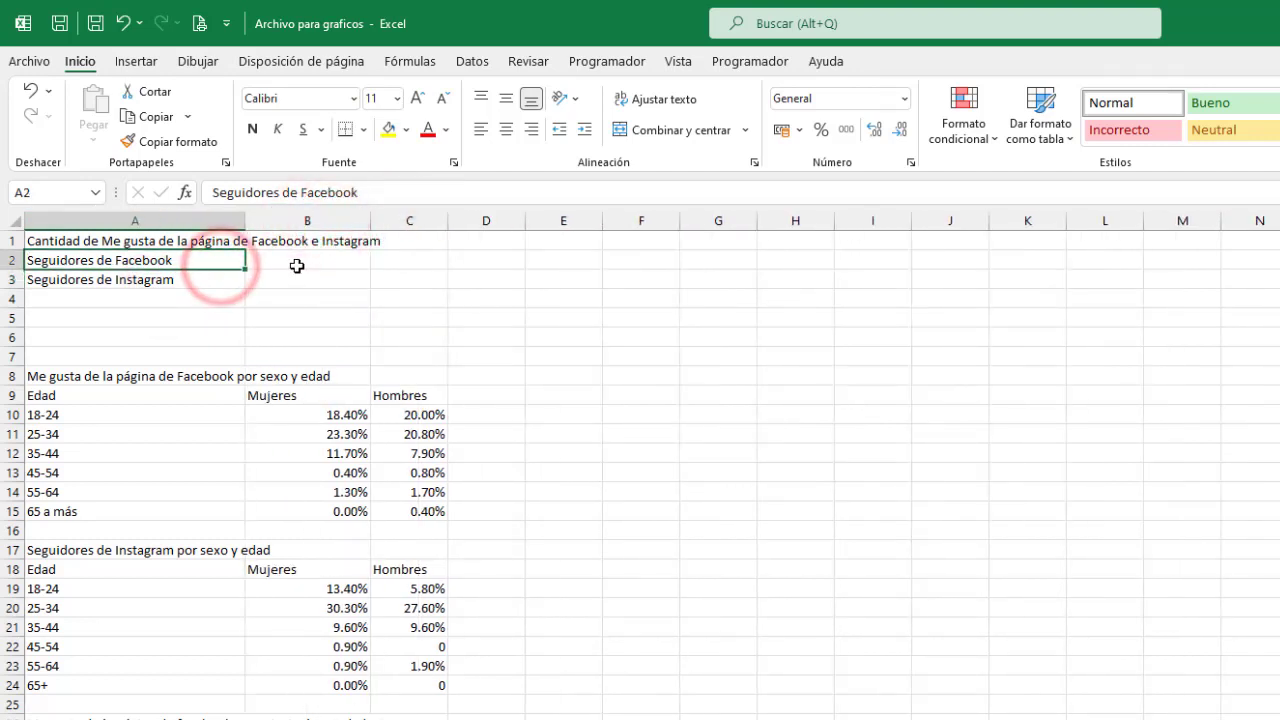
key("ctrl+z")
key("ctrl+z")
key("ctrl+z")
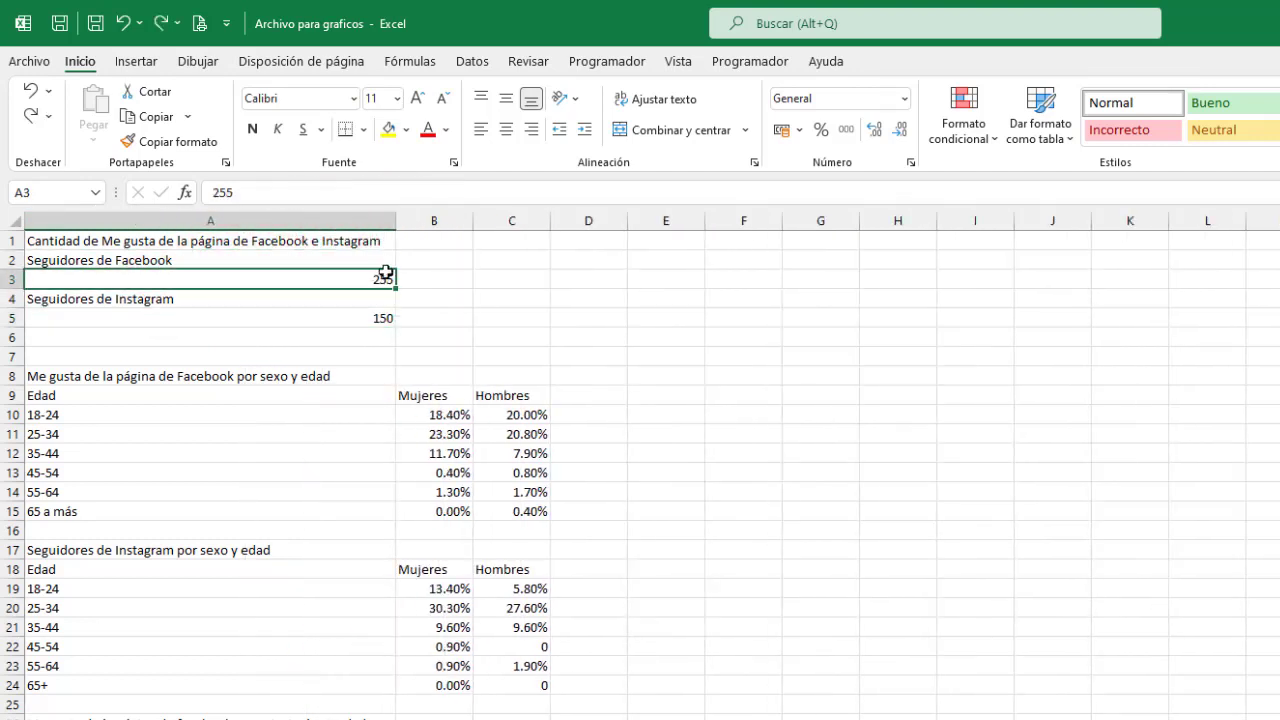
Enter 255 in B2 and 150 in B4, and clear the old count in A3.
left_click(423, 262)
type("25")
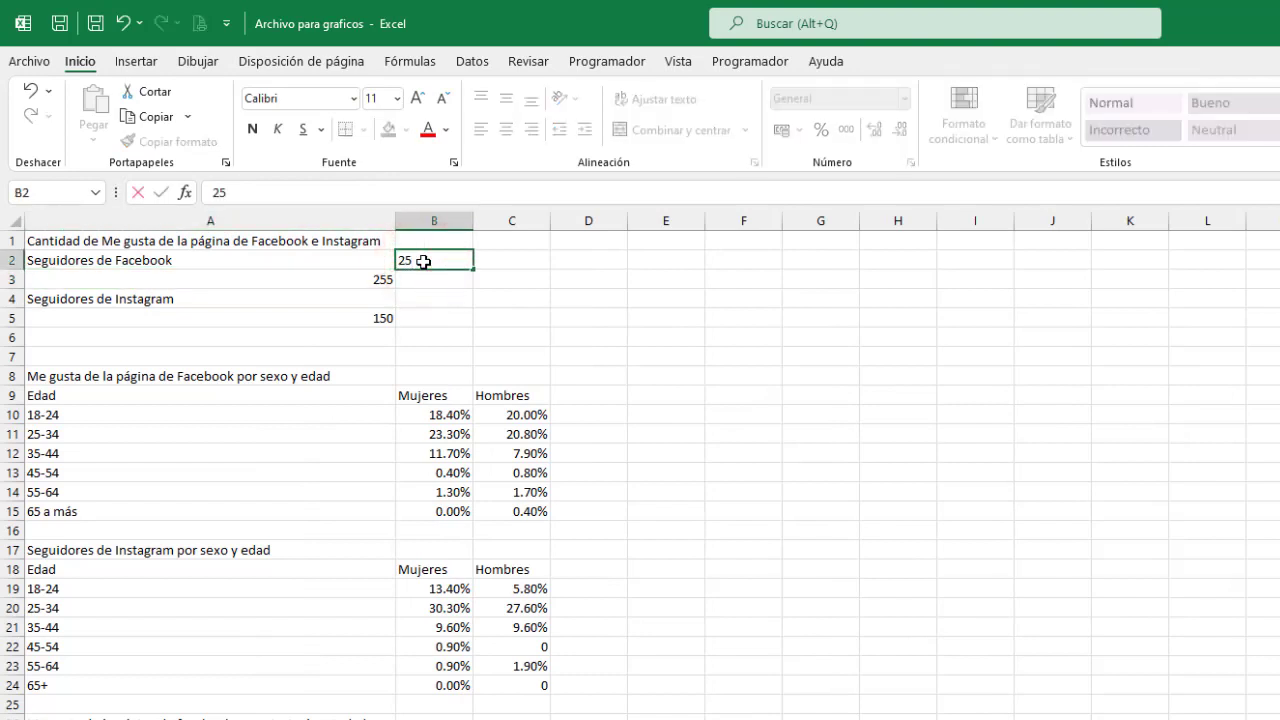
key("Down")
key("Down")
type("150")
key("Left")
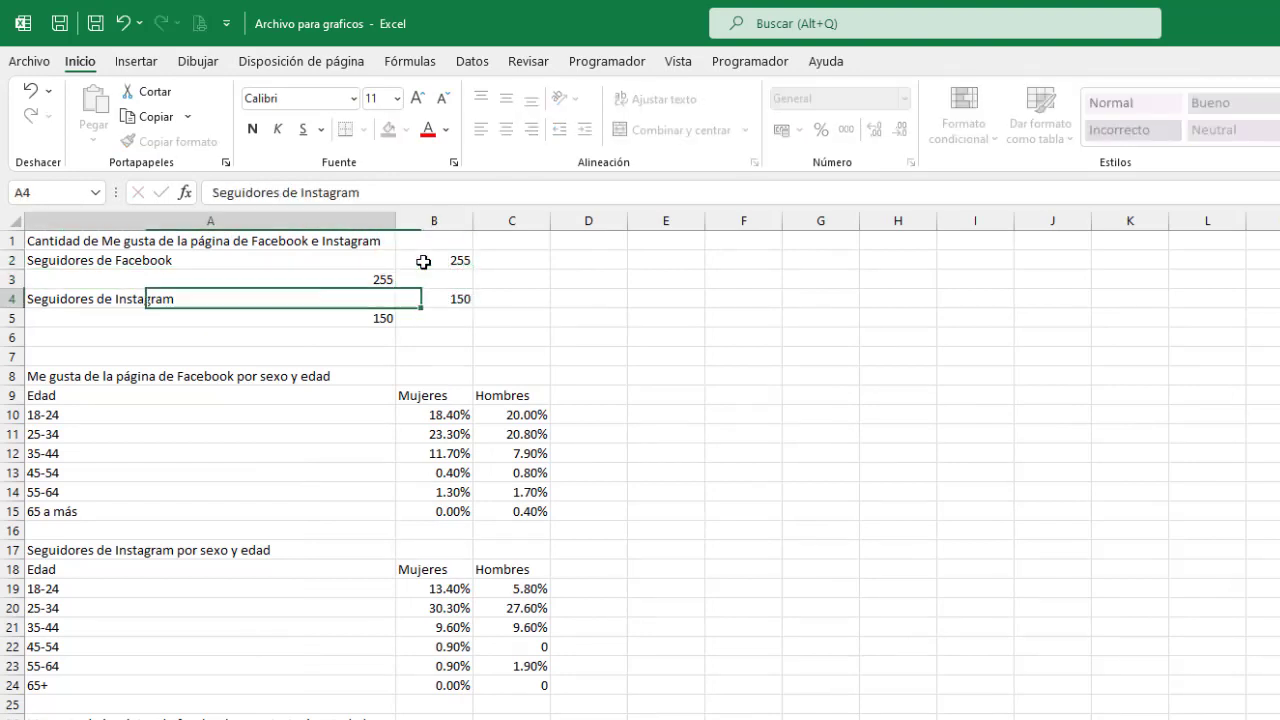
key("Up")
key("Delete")
key("Down")
key("Down")
Delete the empty row 3 and autofit column A to the labels.
left_click(12, 283)
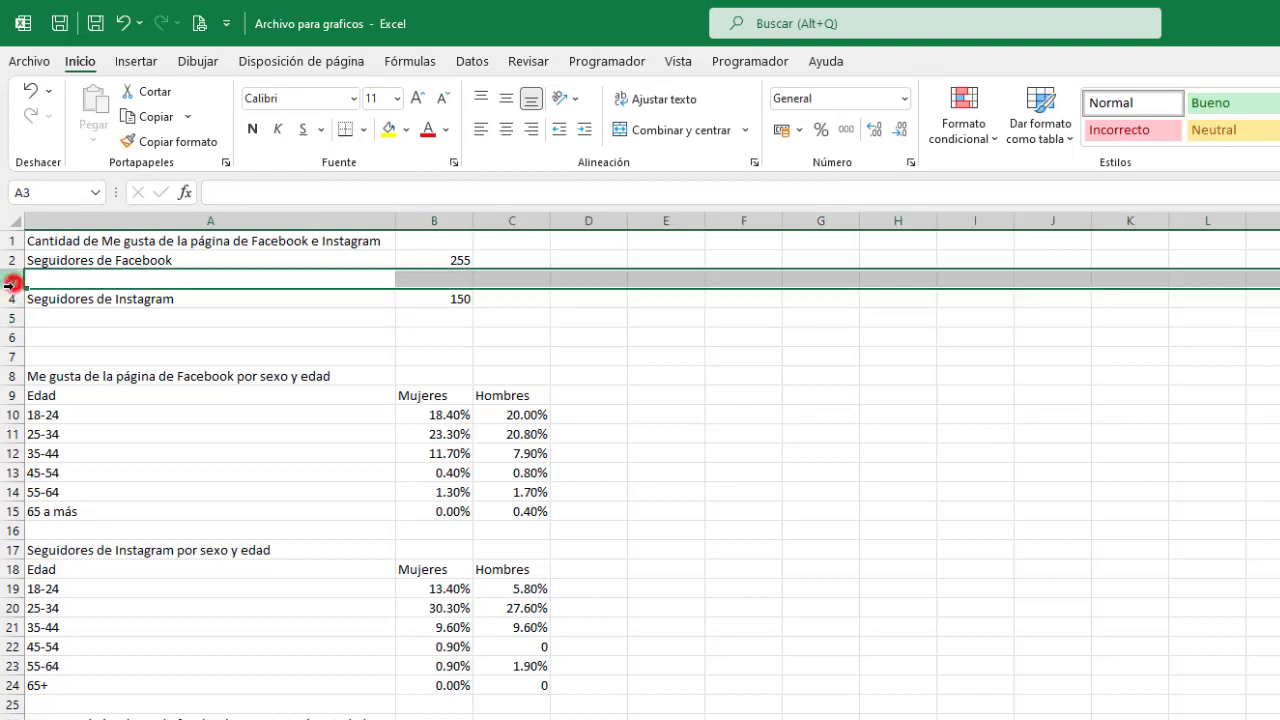
right_click(14, 284)
left_click(89, 462)
left_click(290, 276)
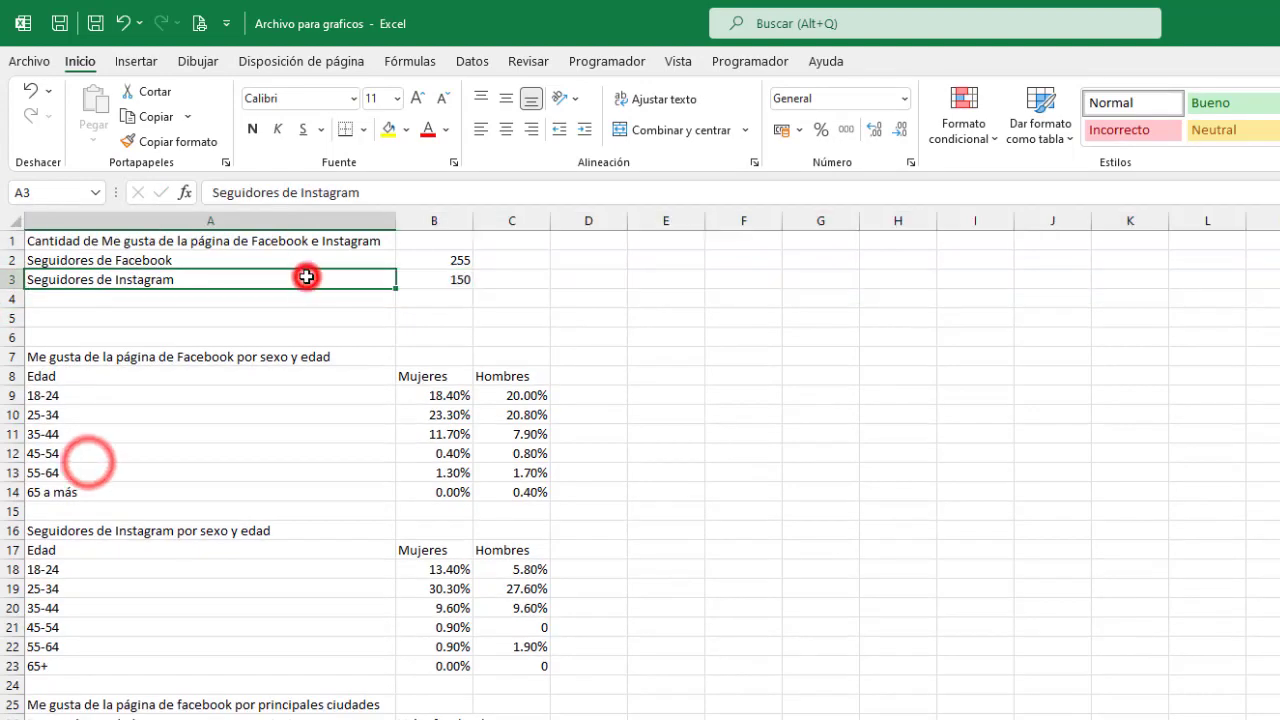
double_click(397, 217)
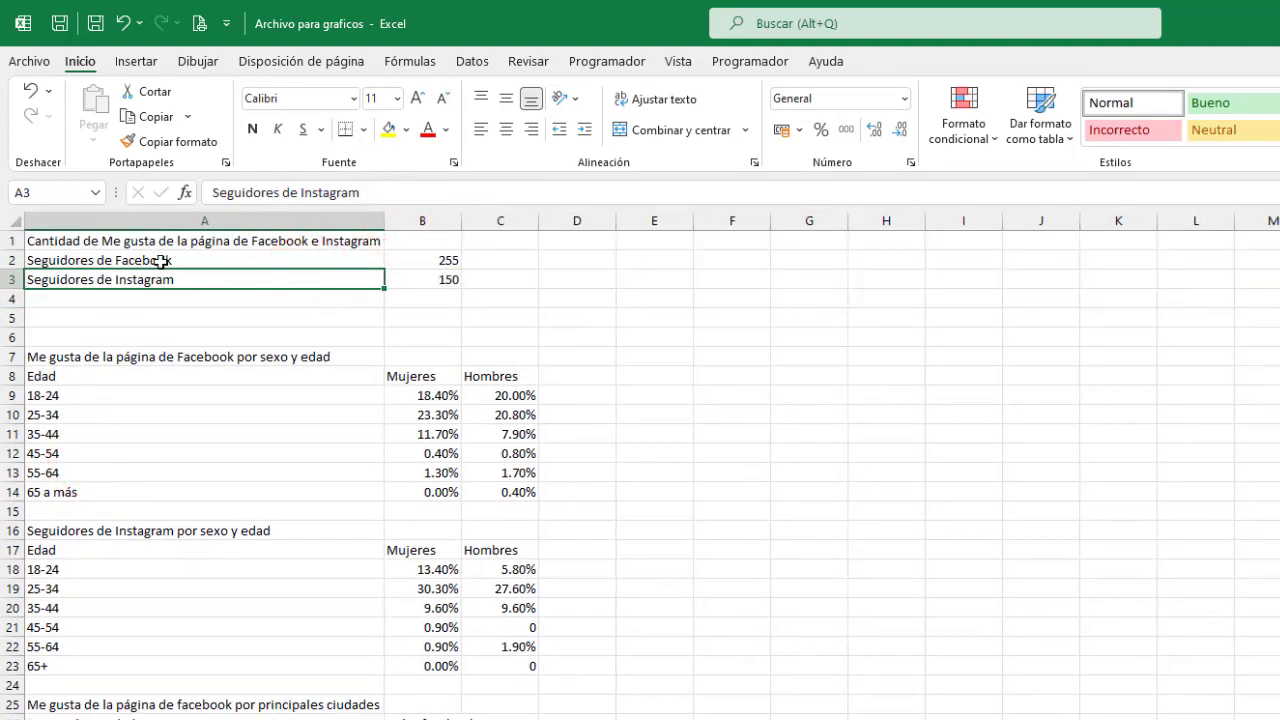
left_click_drag(162, 260, 422, 283)
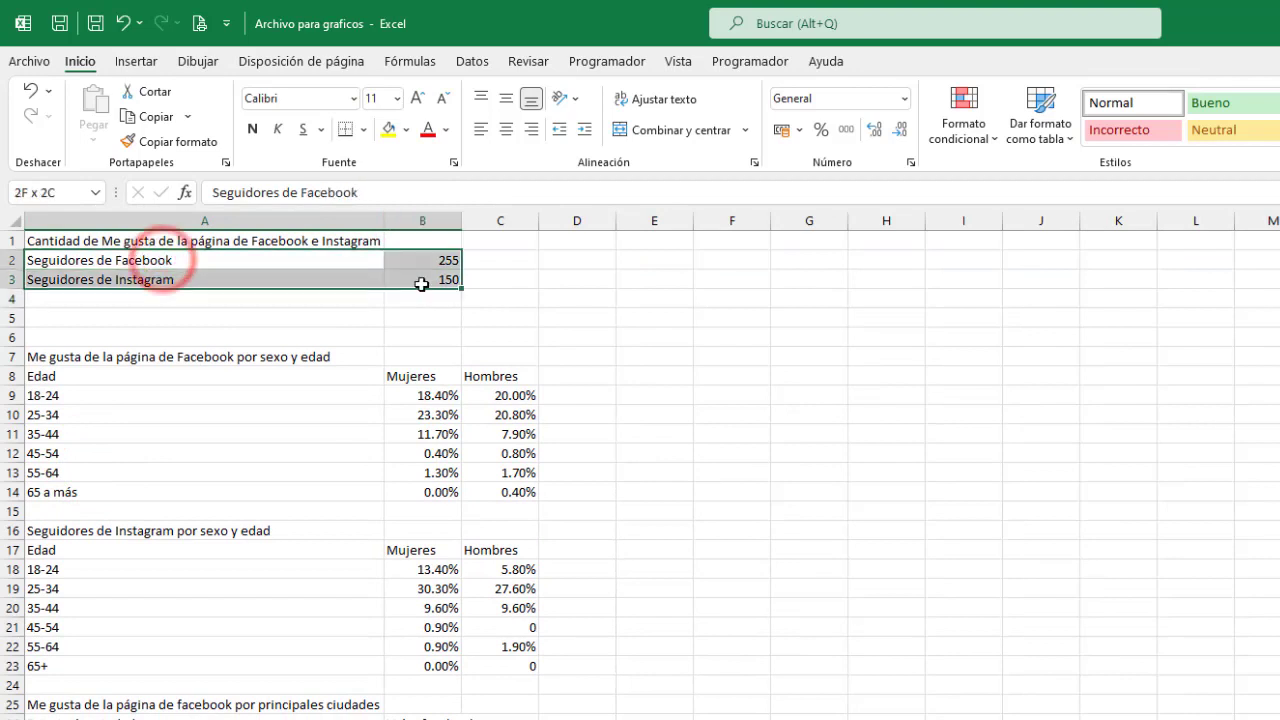
Insert a clustered column chart of Facebook 255 and Instagram 150, placed right of the data.
left_click(126, 63)
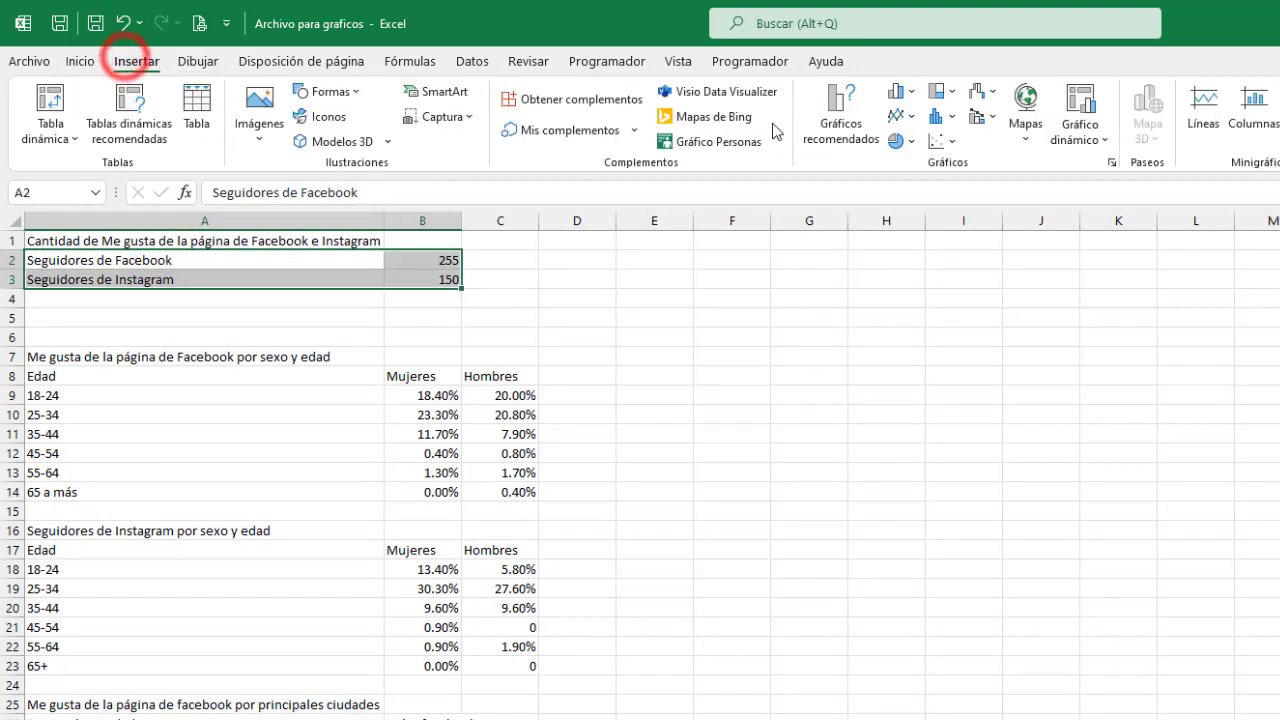
left_click(908, 93)
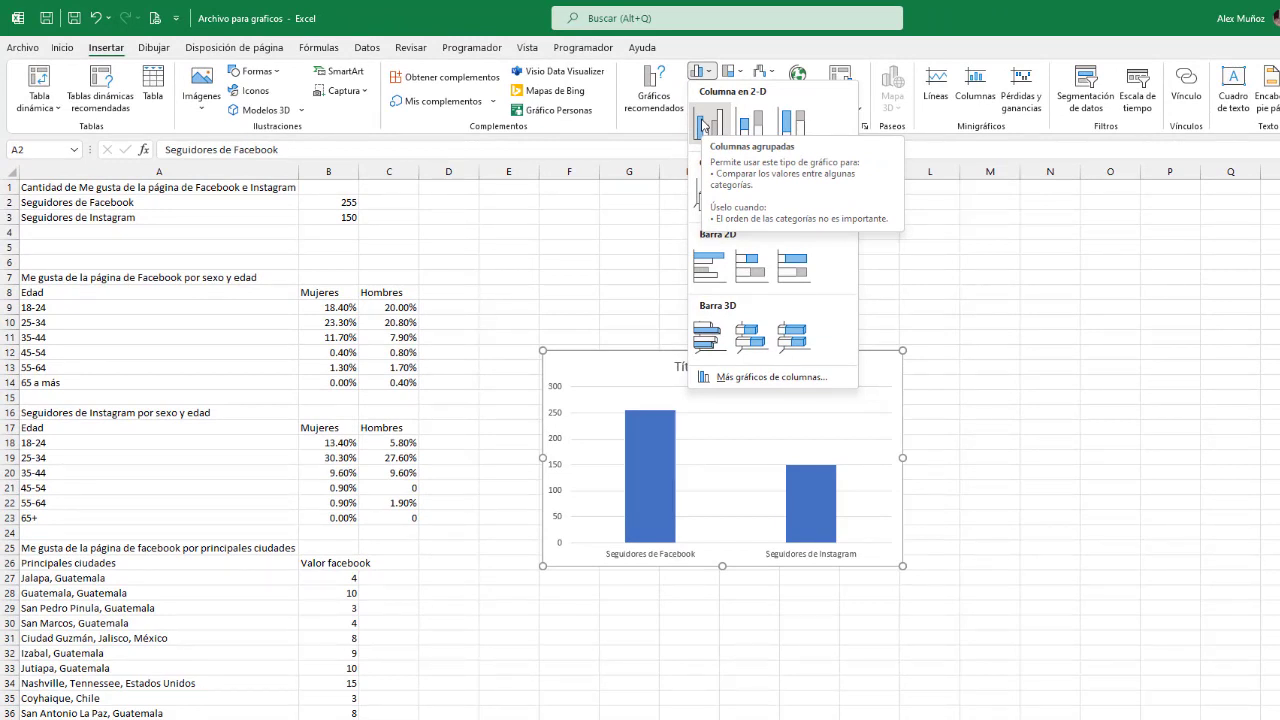
left_click(704, 124)
left_click_drag(819, 367, 926, 308)
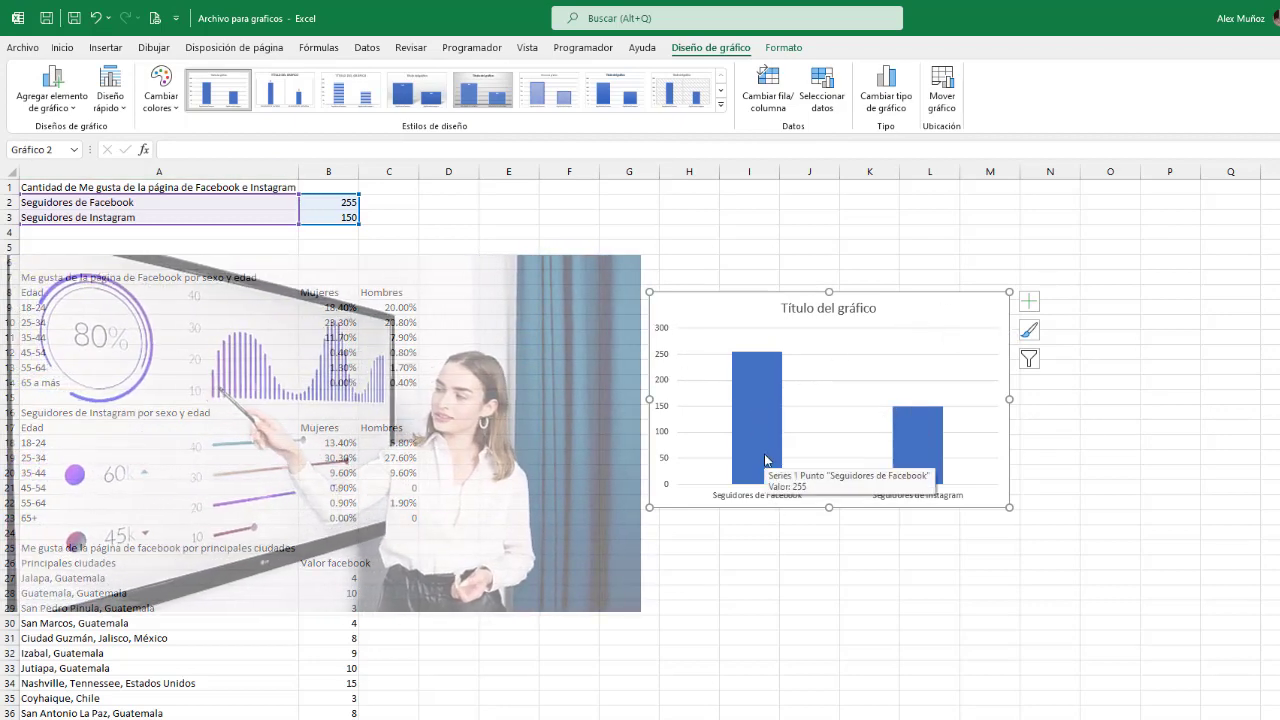
mouse_move(927, 467)
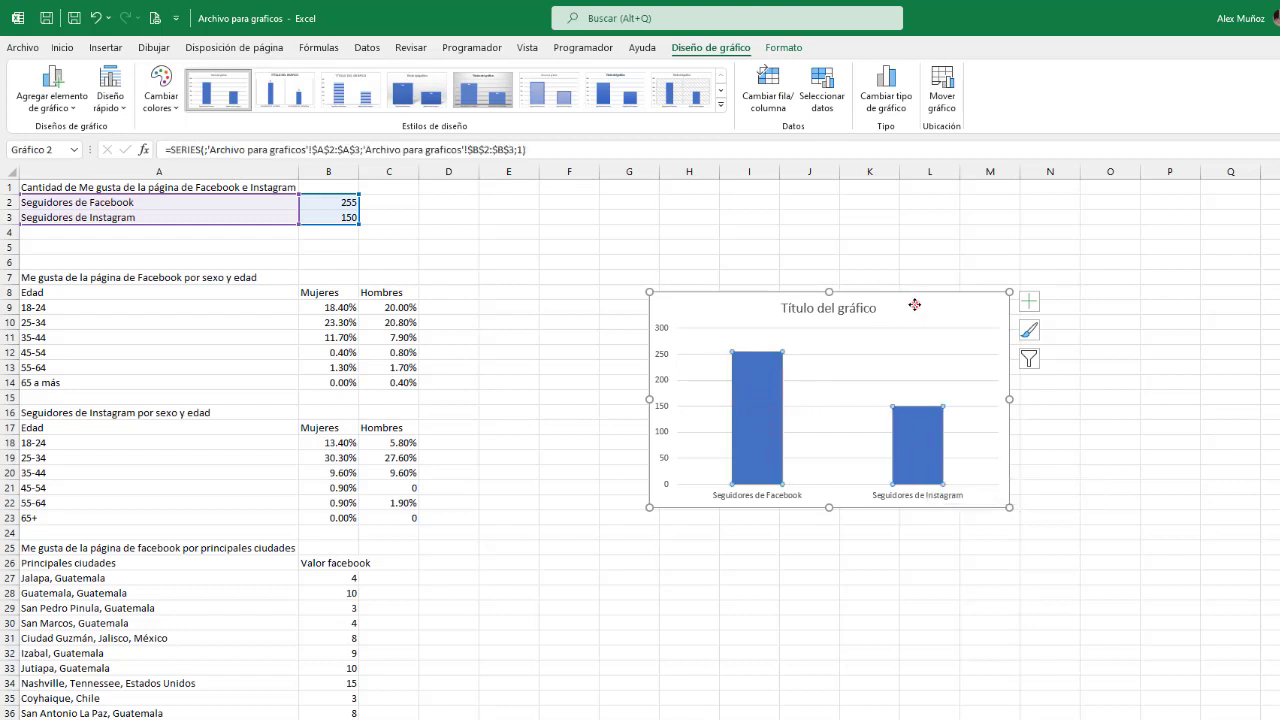
Title the chart 'CANTIDAD DE SEGUIDORES DE REDES SOCIALES' and drag it larger down and right.
mouse_move(912, 305)
left_mouse_down()
mouse_move(827, 287)
mouse_move(711, 297)
left_mouse_up()
double_click(771, 291)
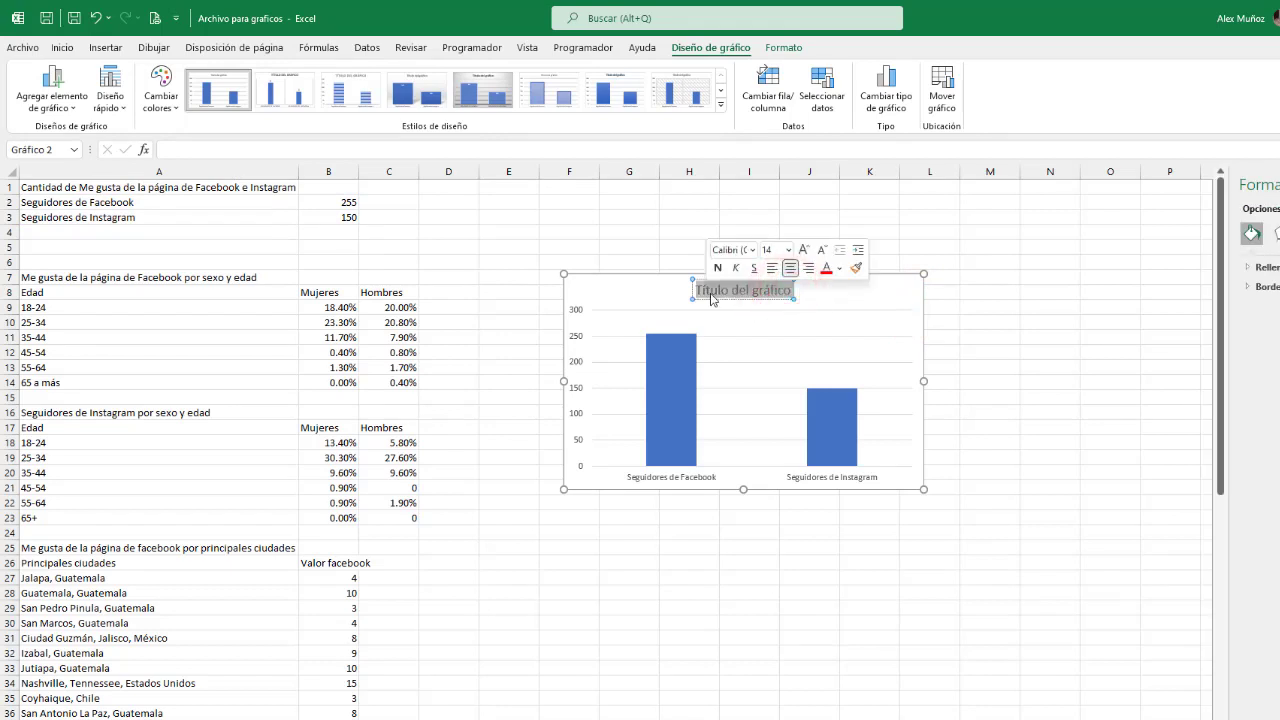
type("CANTIDAD DE SEGUIDORES DE REDES SOCIALES")
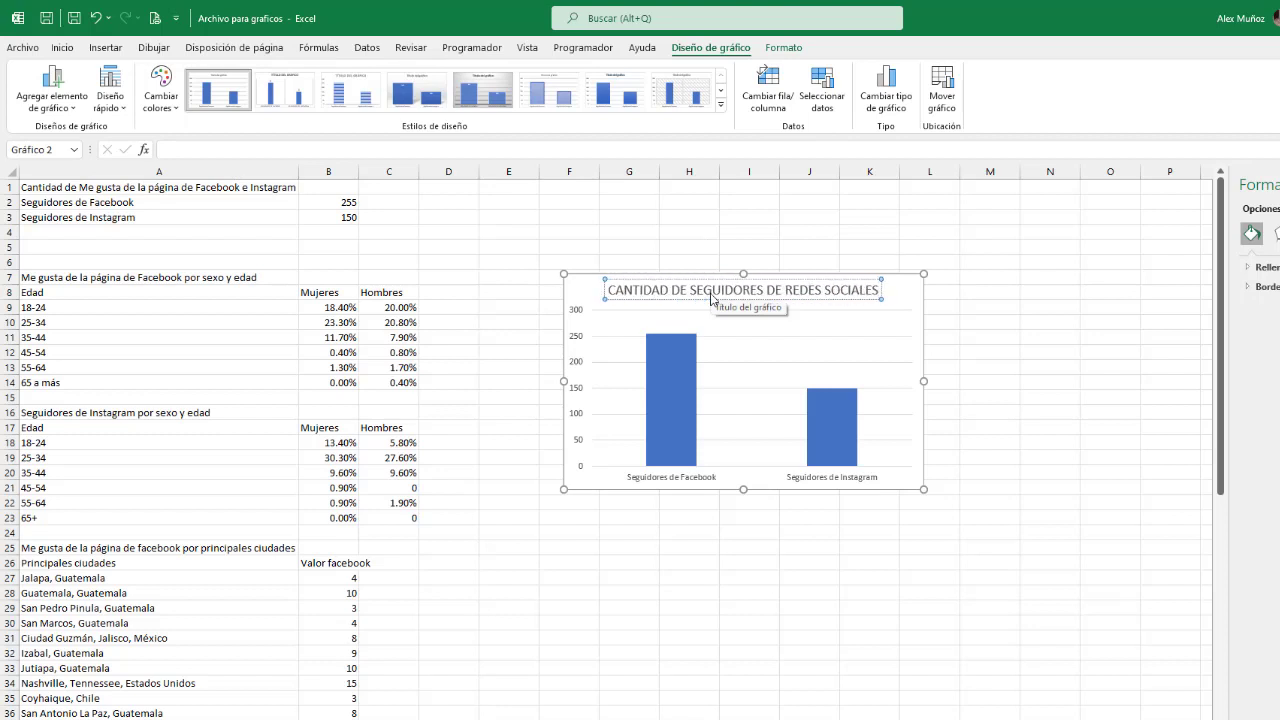
left_click(1015, 312)
left_click(907, 292)
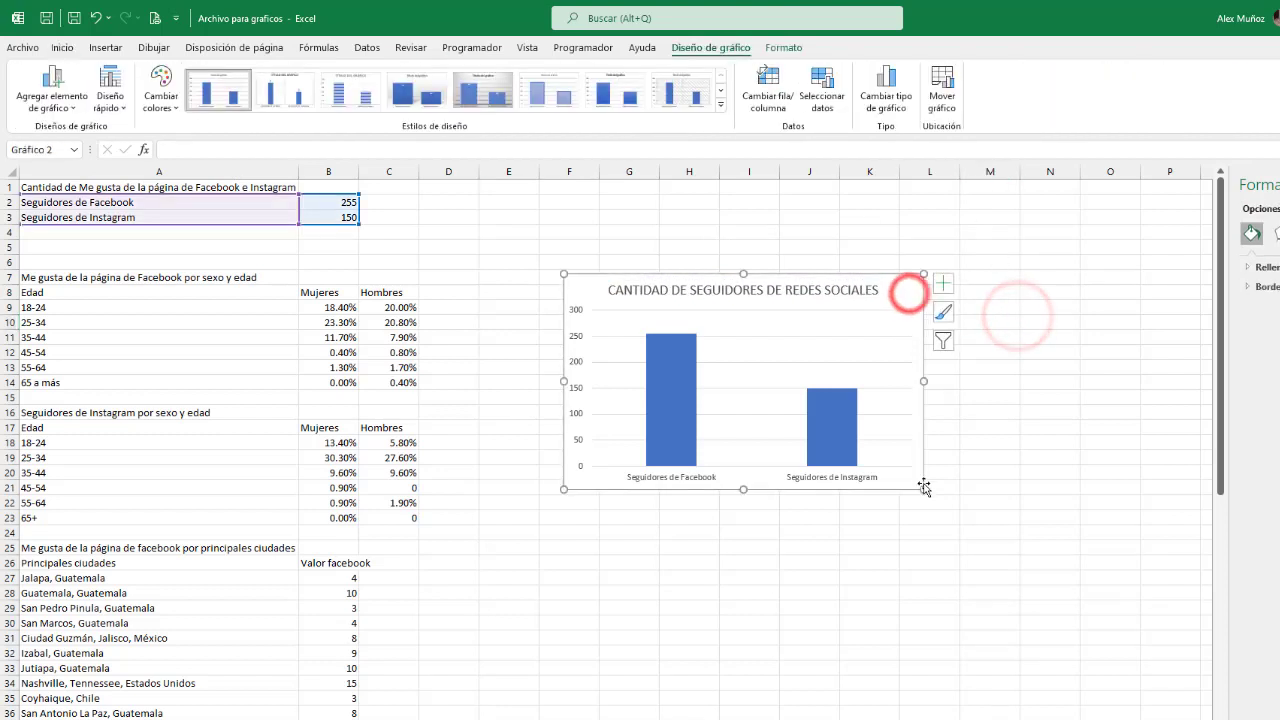
left_click_drag(926, 486, 967, 508)
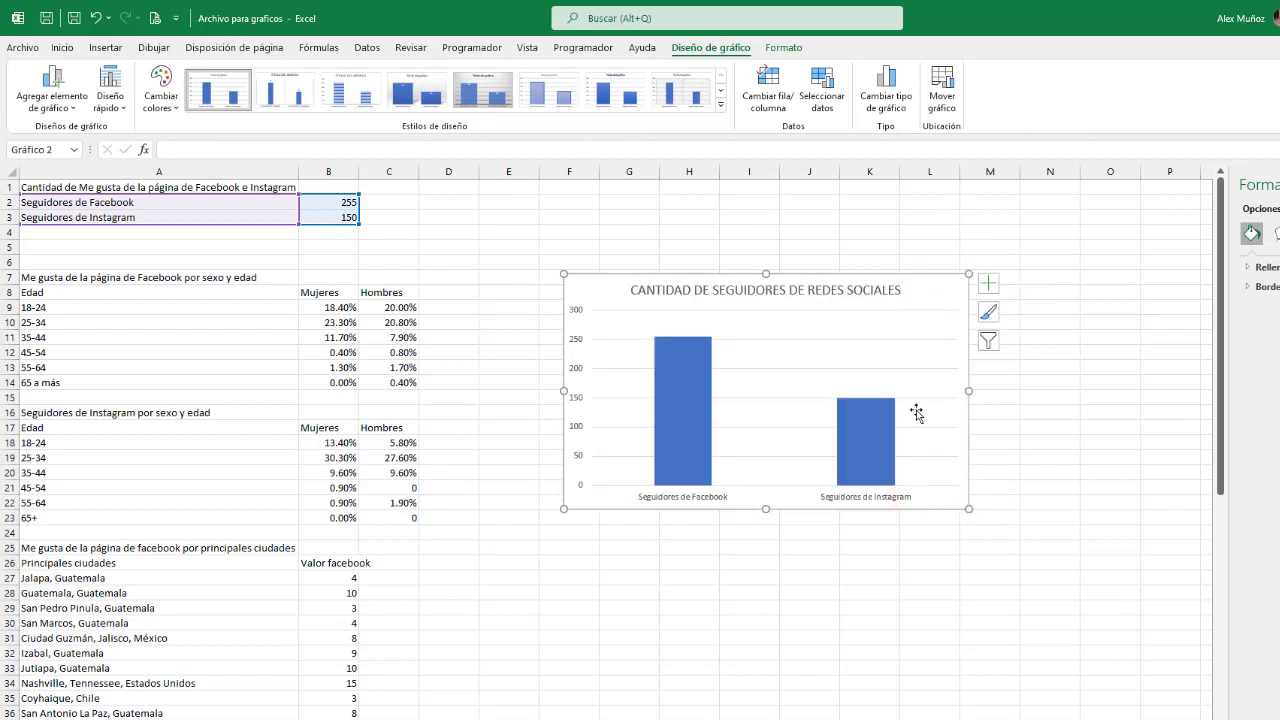
Browse the chart style gallery and try a dark style on the follower chart.
left_click(670, 369)
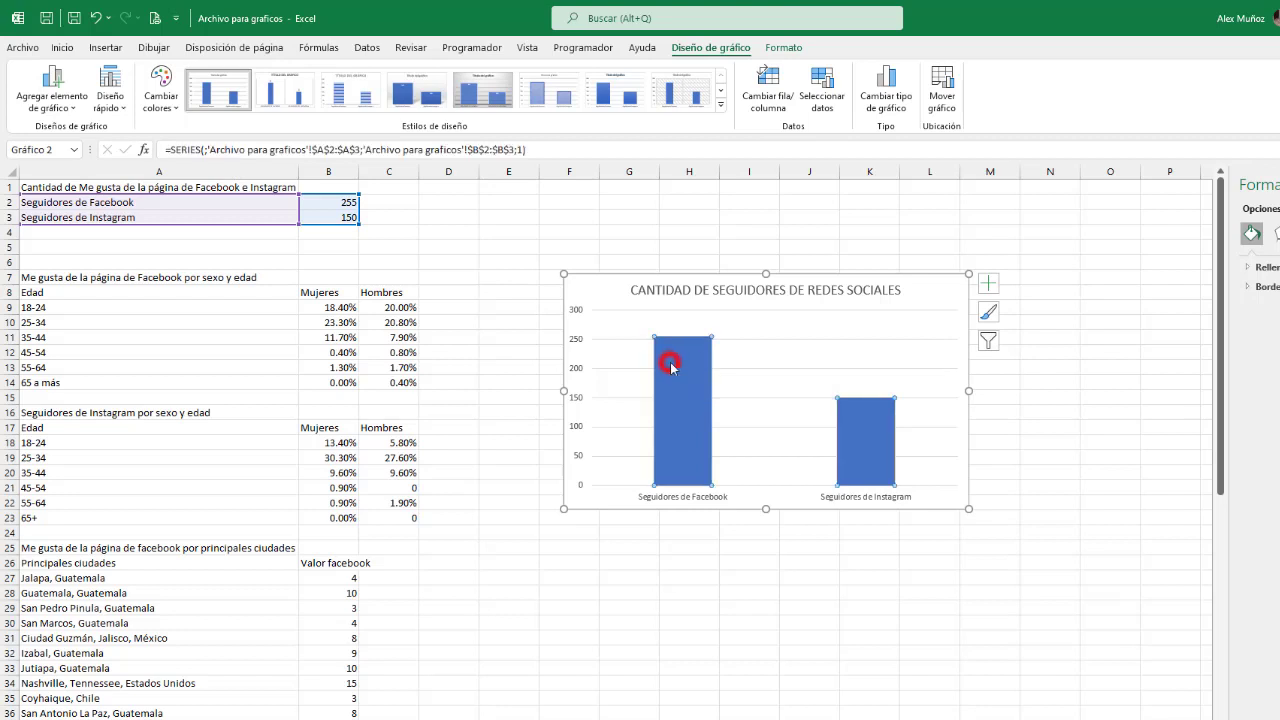
left_click(670, 369)
left_click(959, 293)
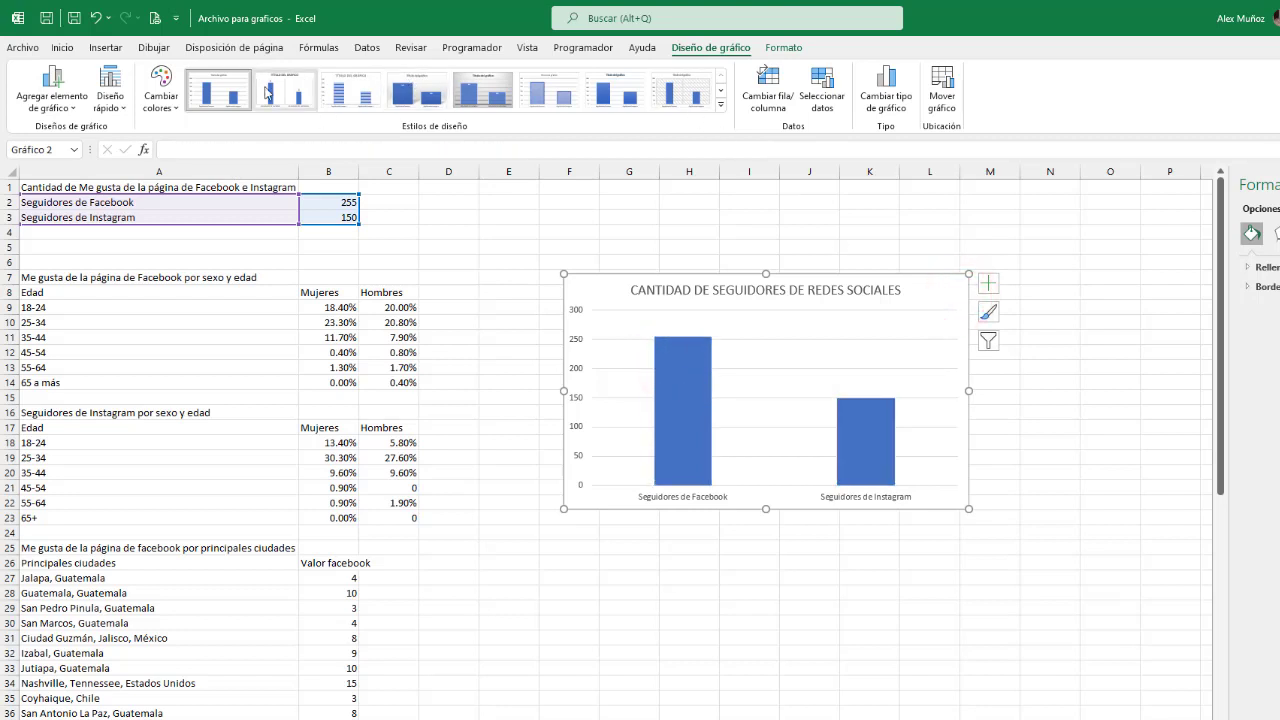
left_click(720, 104)
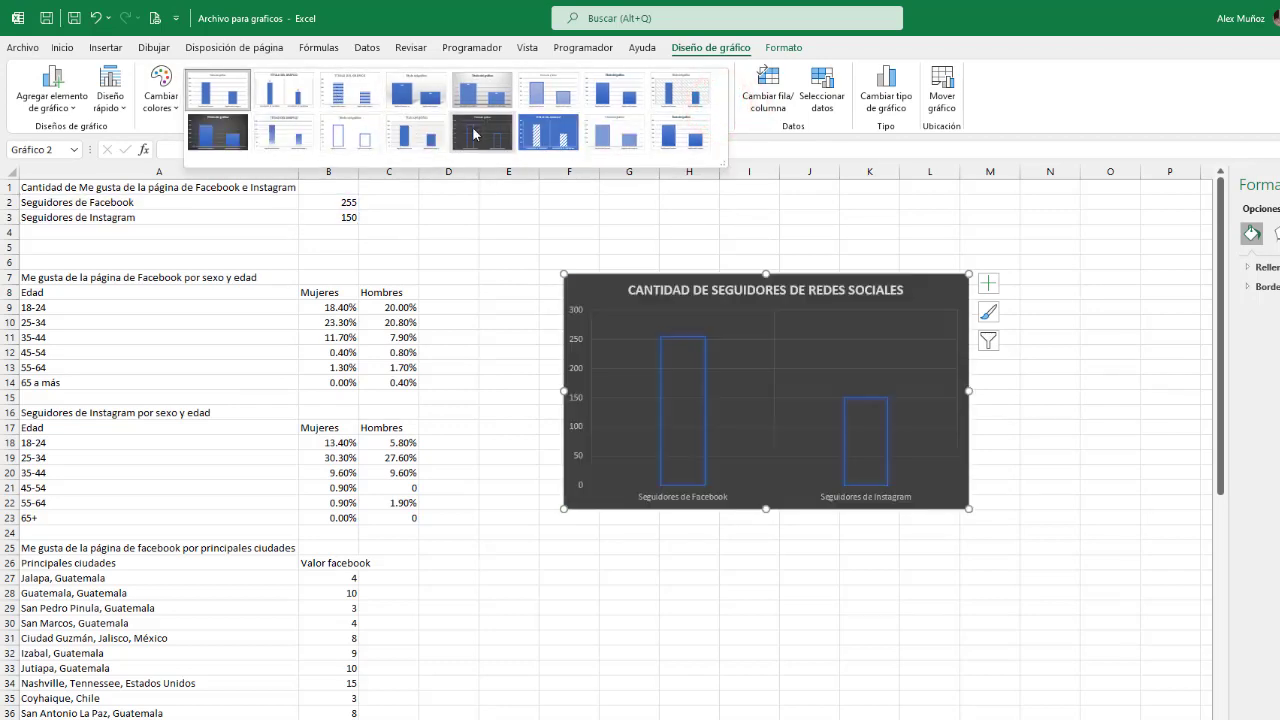
left_click(230, 142)
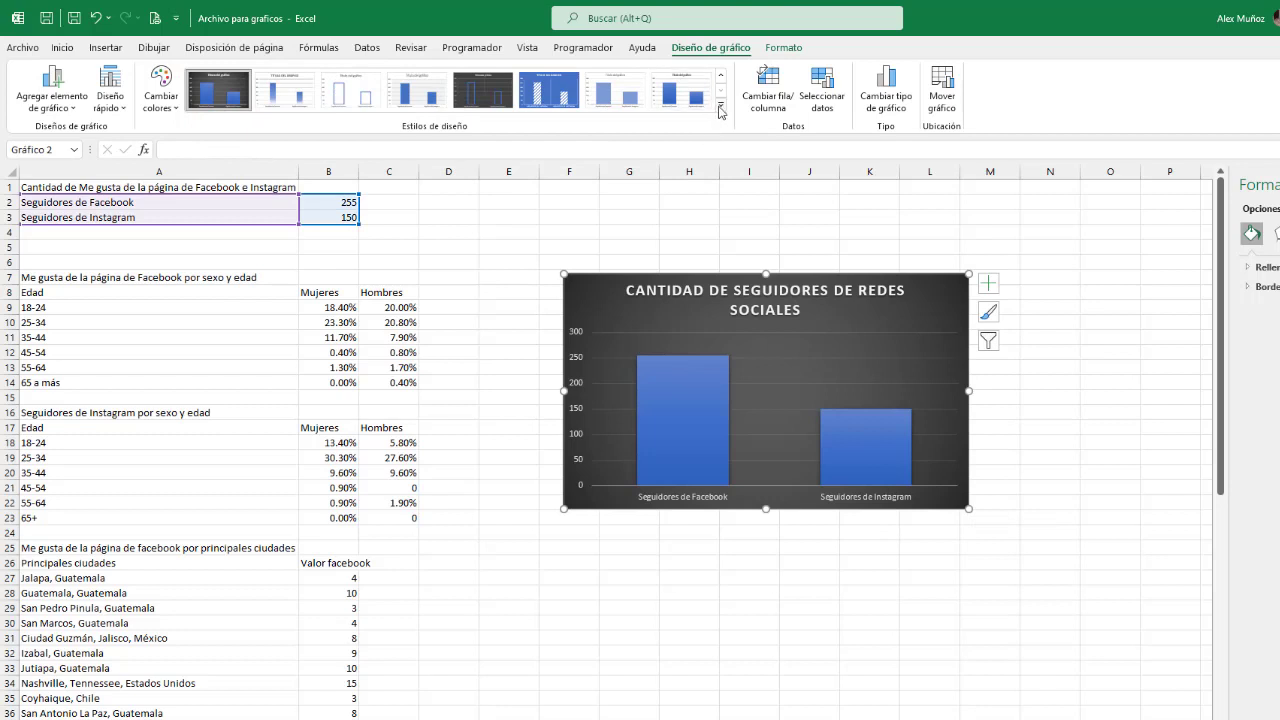
left_click(720, 75)
Apply a light gradient style and change the bar colours from orange to yellow monochrome.
left_click(612, 92)
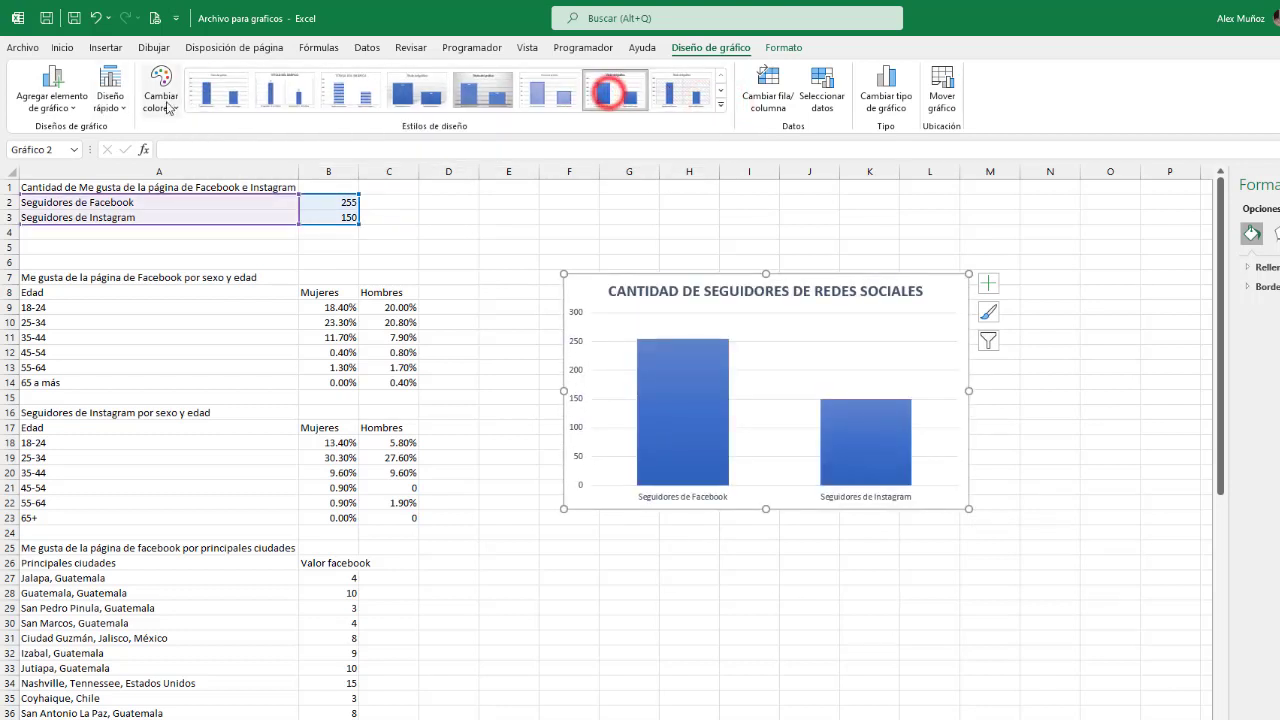
left_click(166, 104)
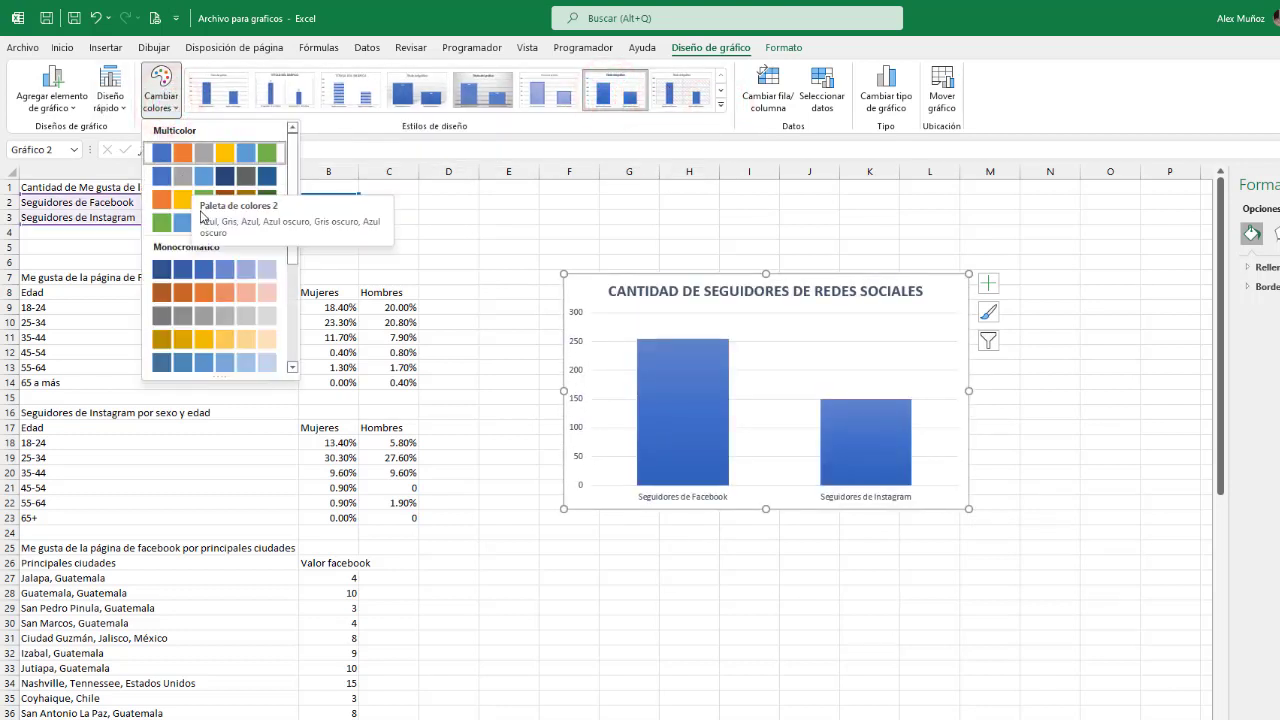
left_click(199, 293)
left_click(161, 97)
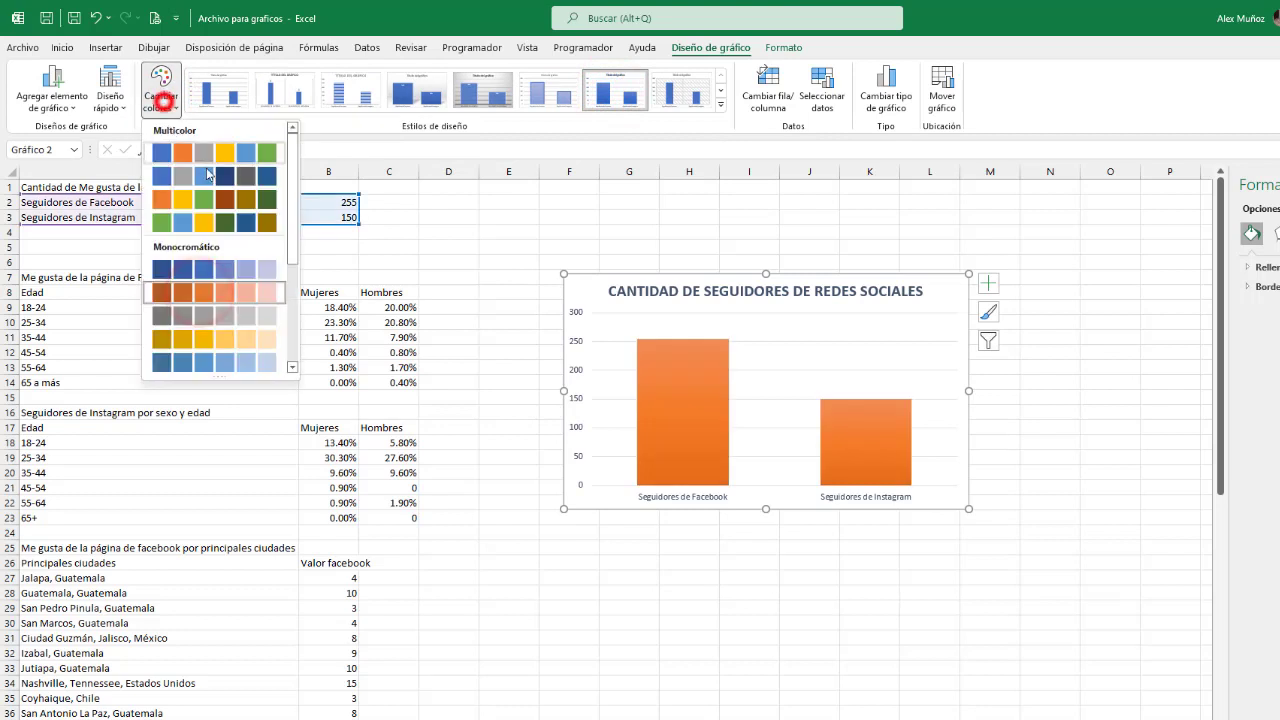
left_click_drag(293, 197, 295, 290)
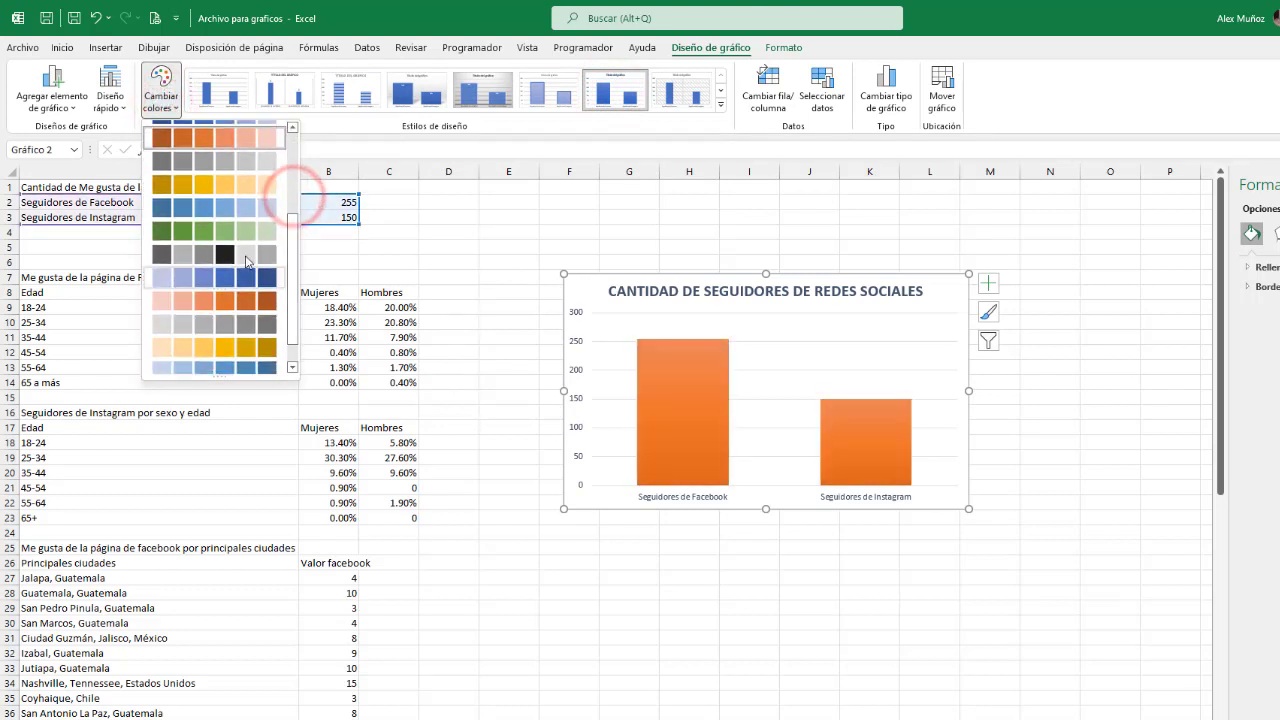
left_click(240, 190)
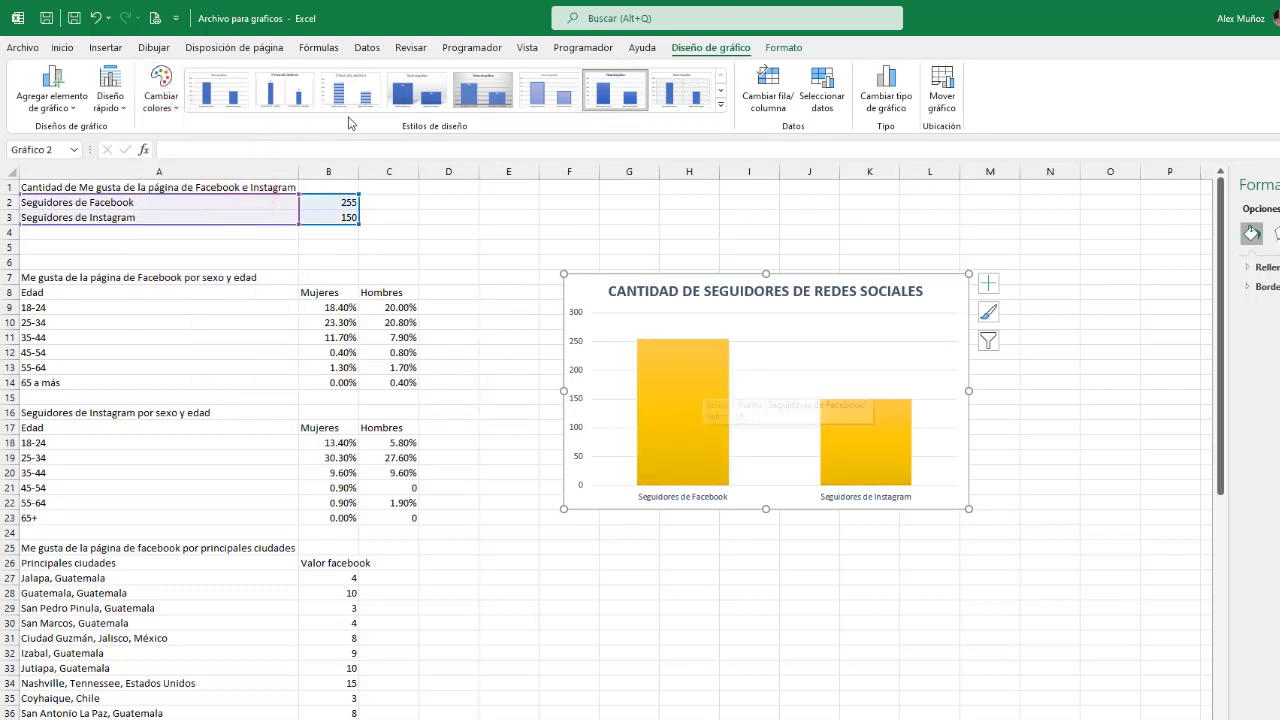
left_click(163, 97)
left_click(171, 108)
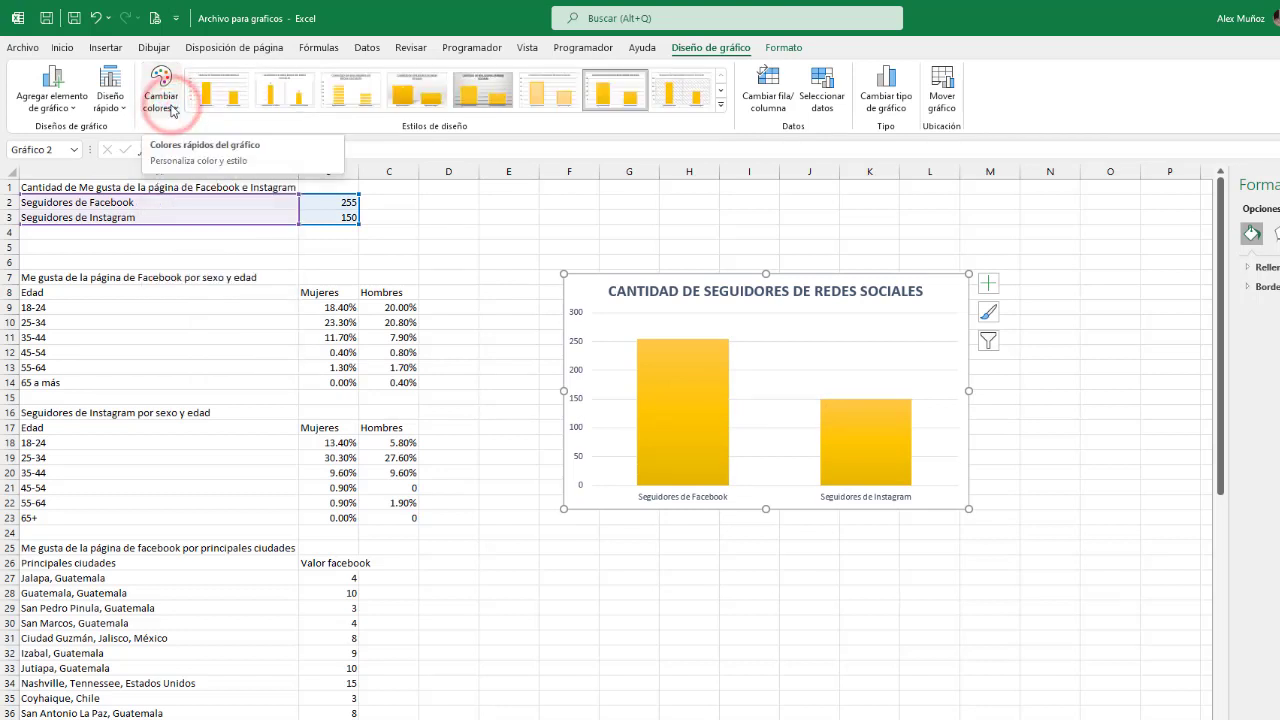
left_click(692, 397)
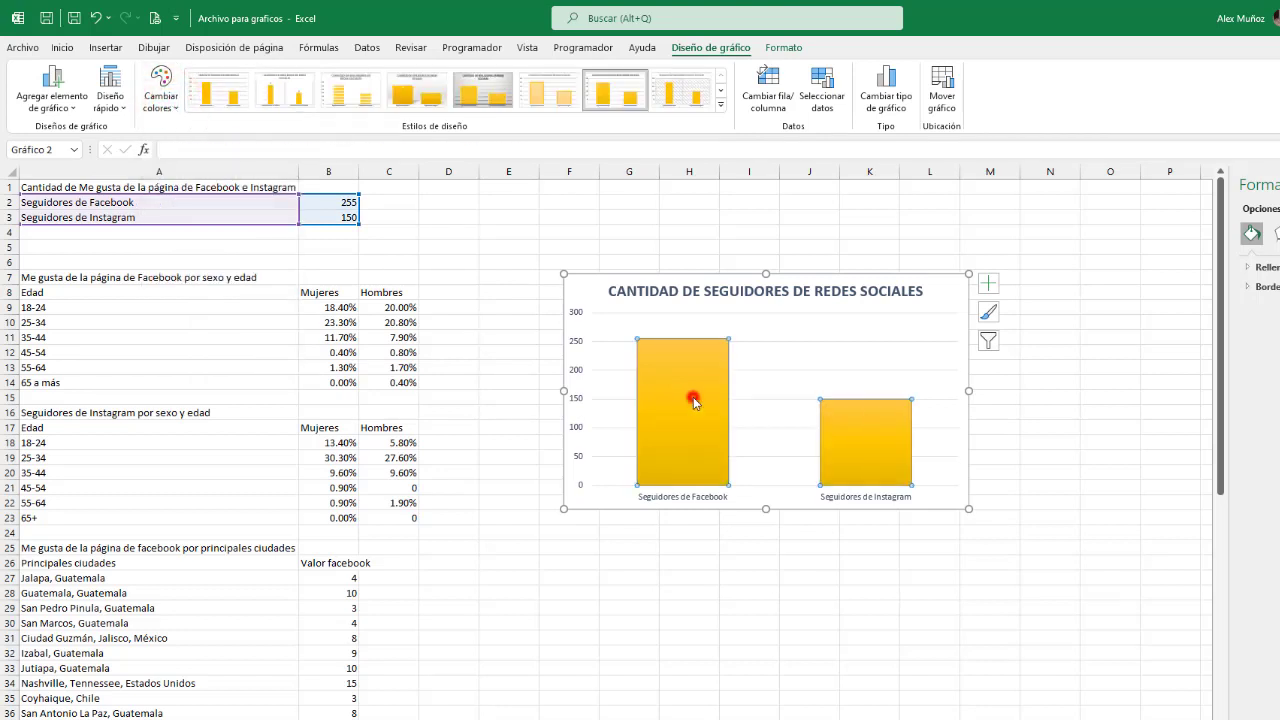
left_click(875, 452)
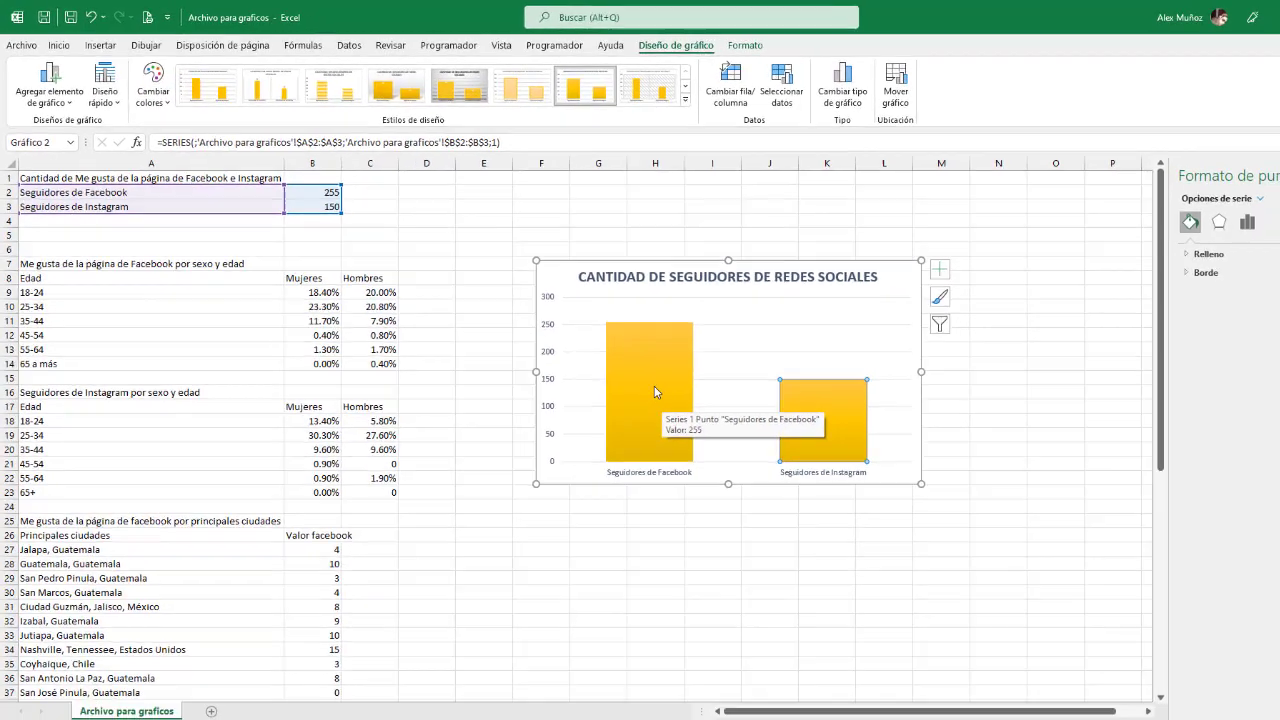
Select only the Facebook bar so its Format Data Point series options appear.
left_click(690, 408)
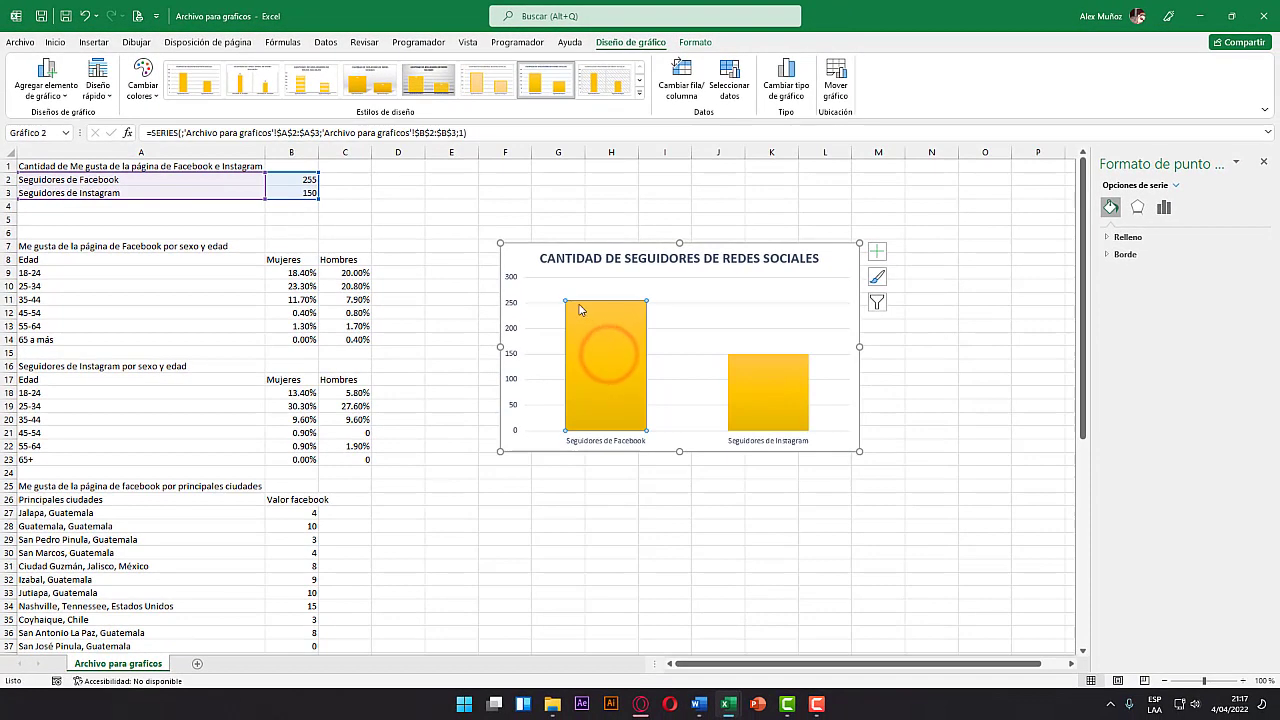
left_click(748, 397)
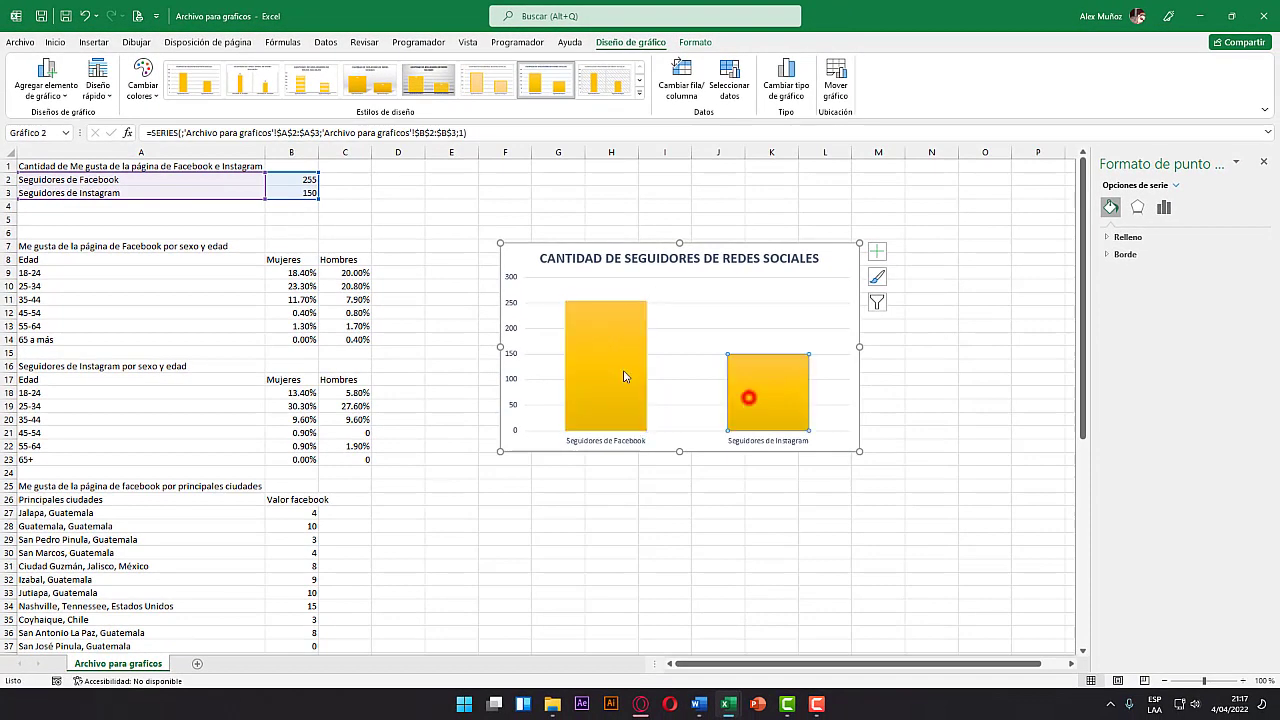
left_click(597, 366)
left_click(763, 391)
left_click(871, 354)
left_click(776, 362)
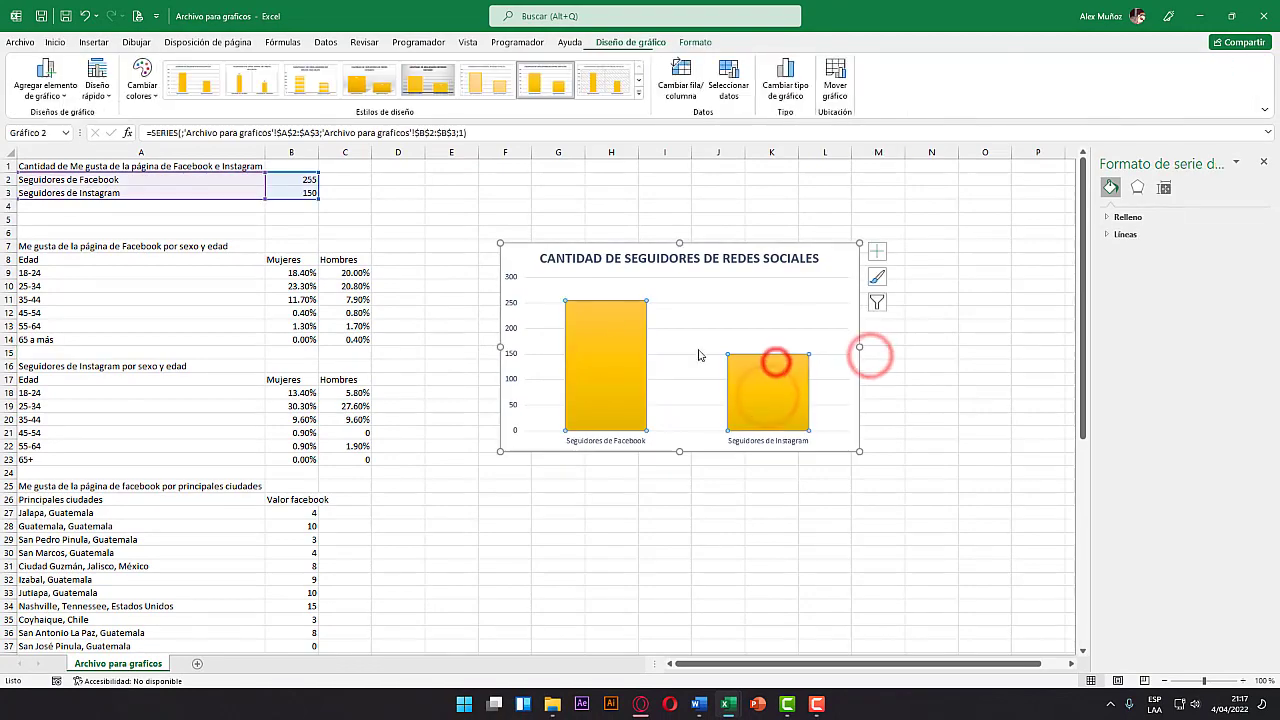
left_click(605, 349)
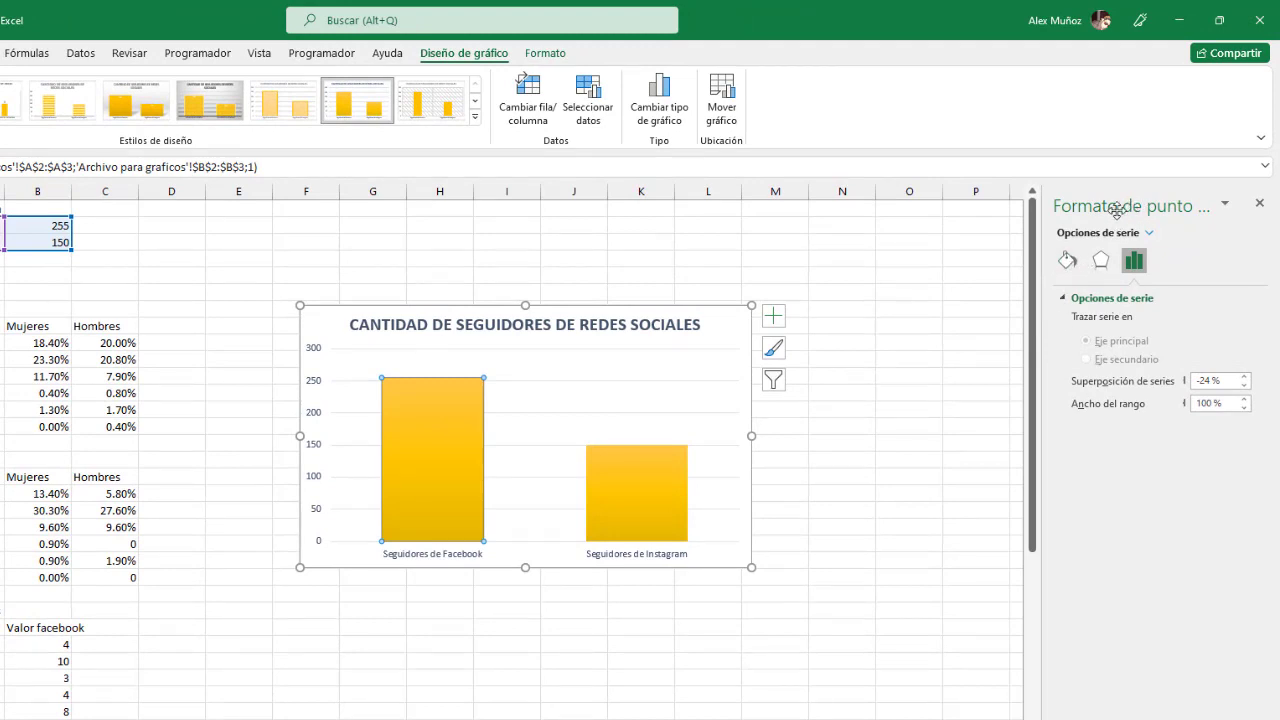
Give the Facebook bar a solid dark green fill.
left_click(1068, 262)
left_click(1068, 298)
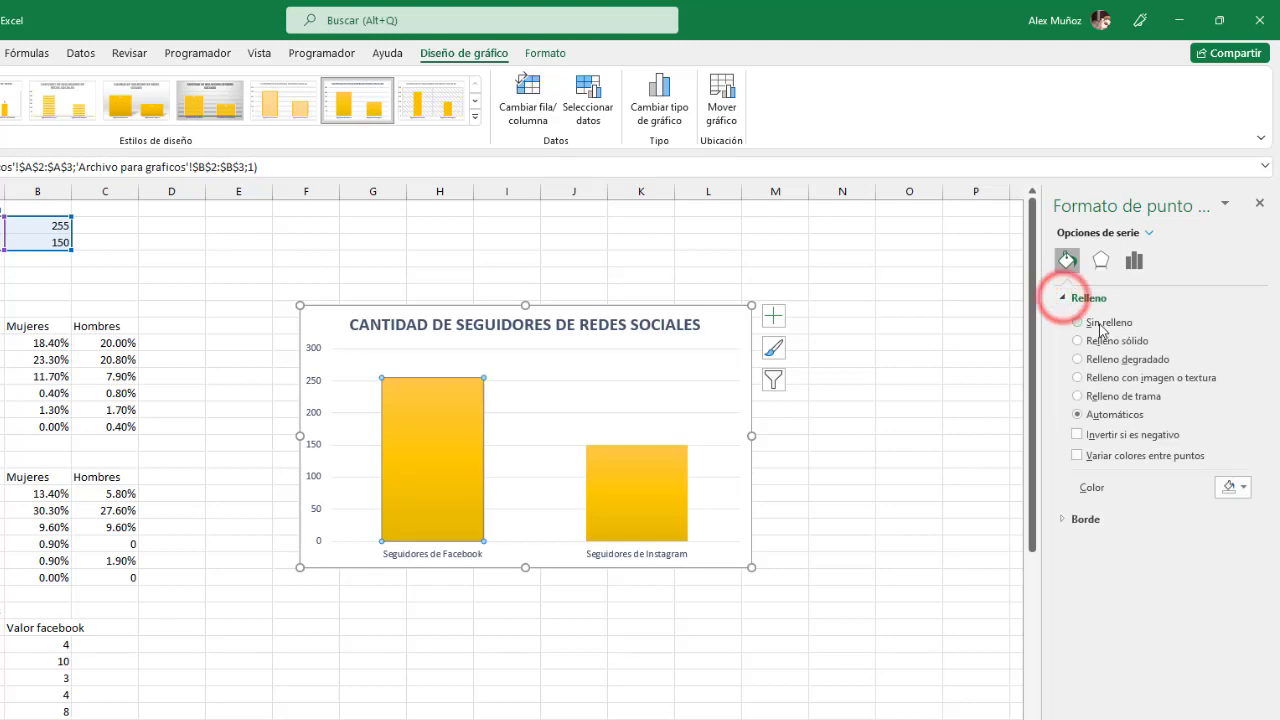
left_click(1095, 340)
left_click(1240, 487)
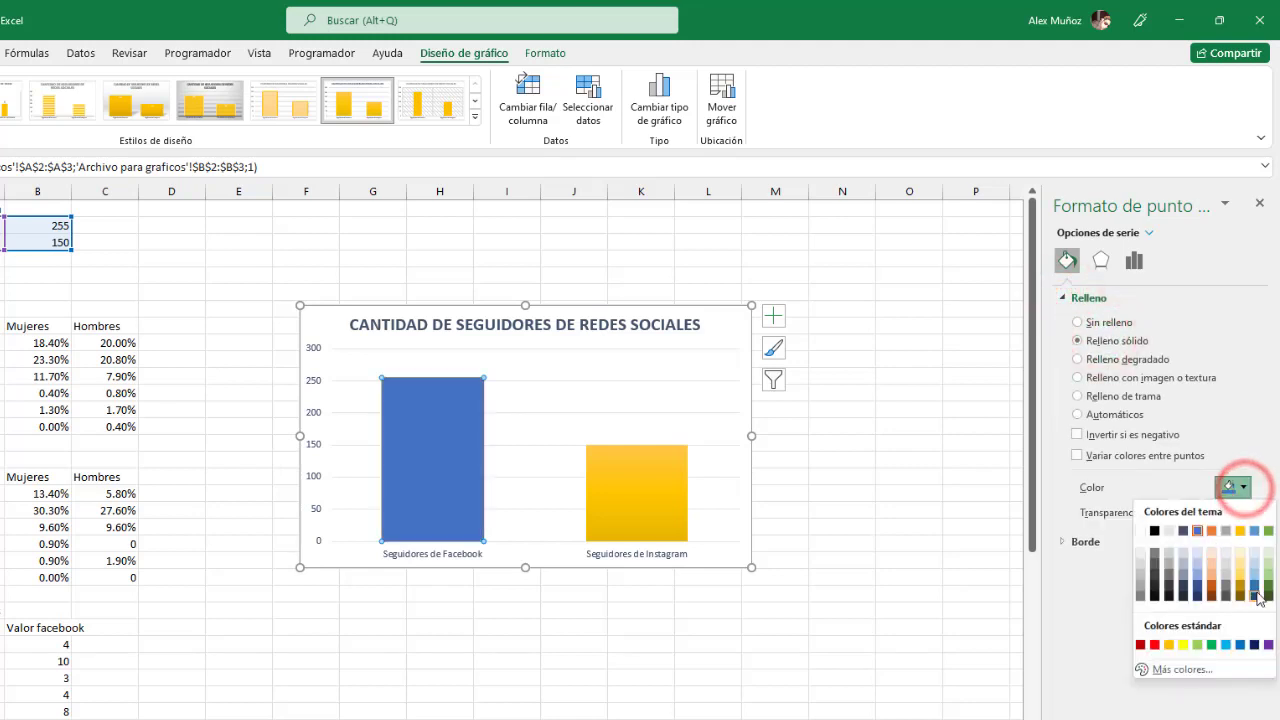
left_click(1256, 594)
Switch the Facebook bar to a radial gradient using a gold preset.
left_click(1078, 359)
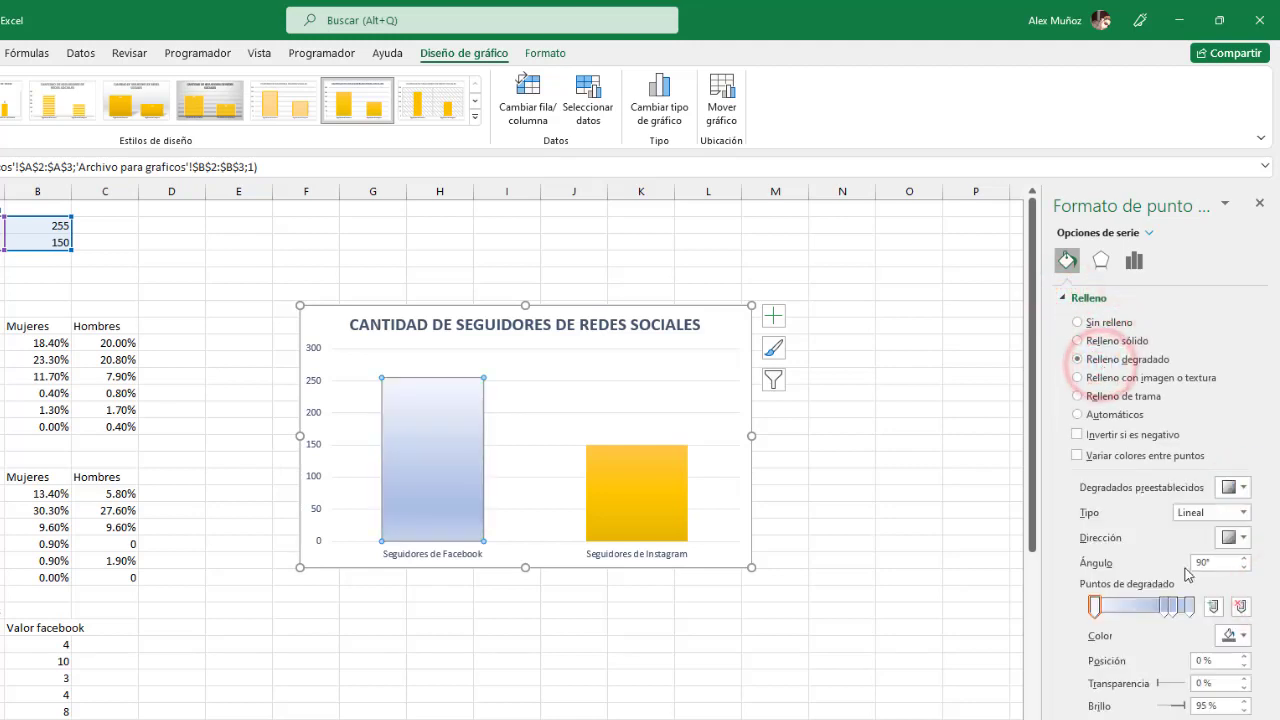
left_click(1243, 512)
left_click(1195, 546)
left_click(1243, 537)
left_click(1208, 571)
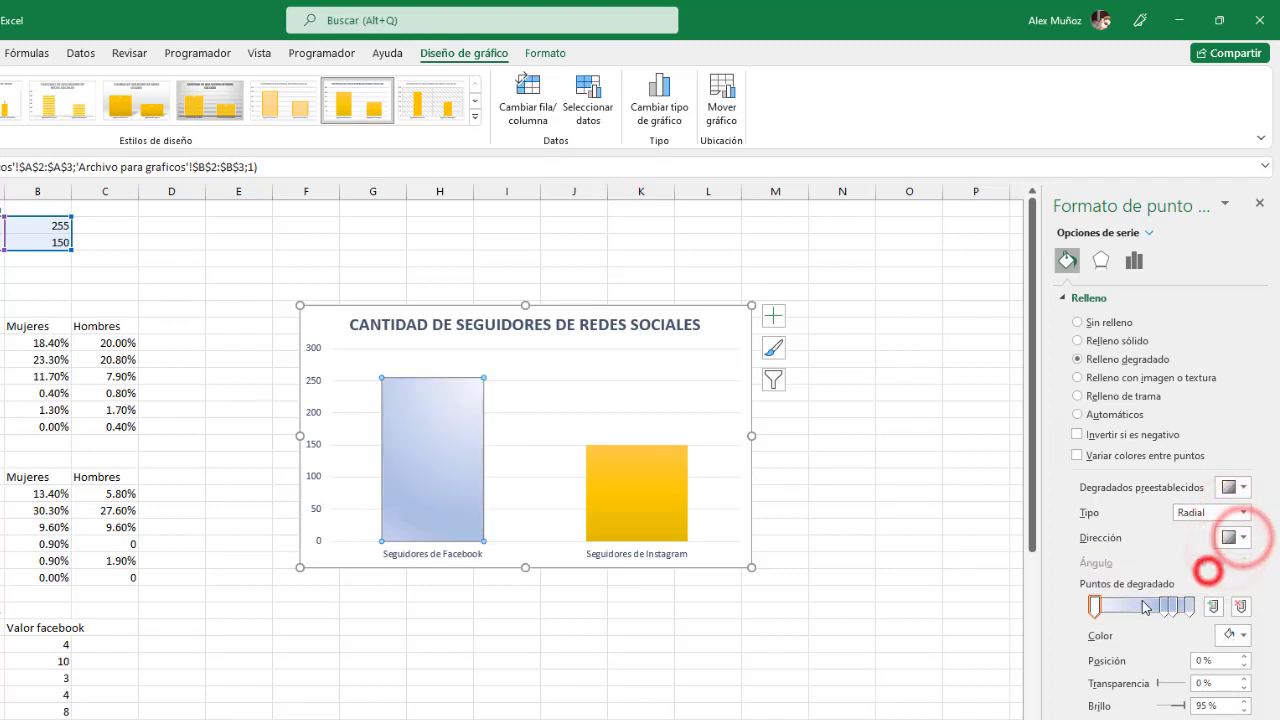
left_click(1094, 606)
left_click(1228, 487)
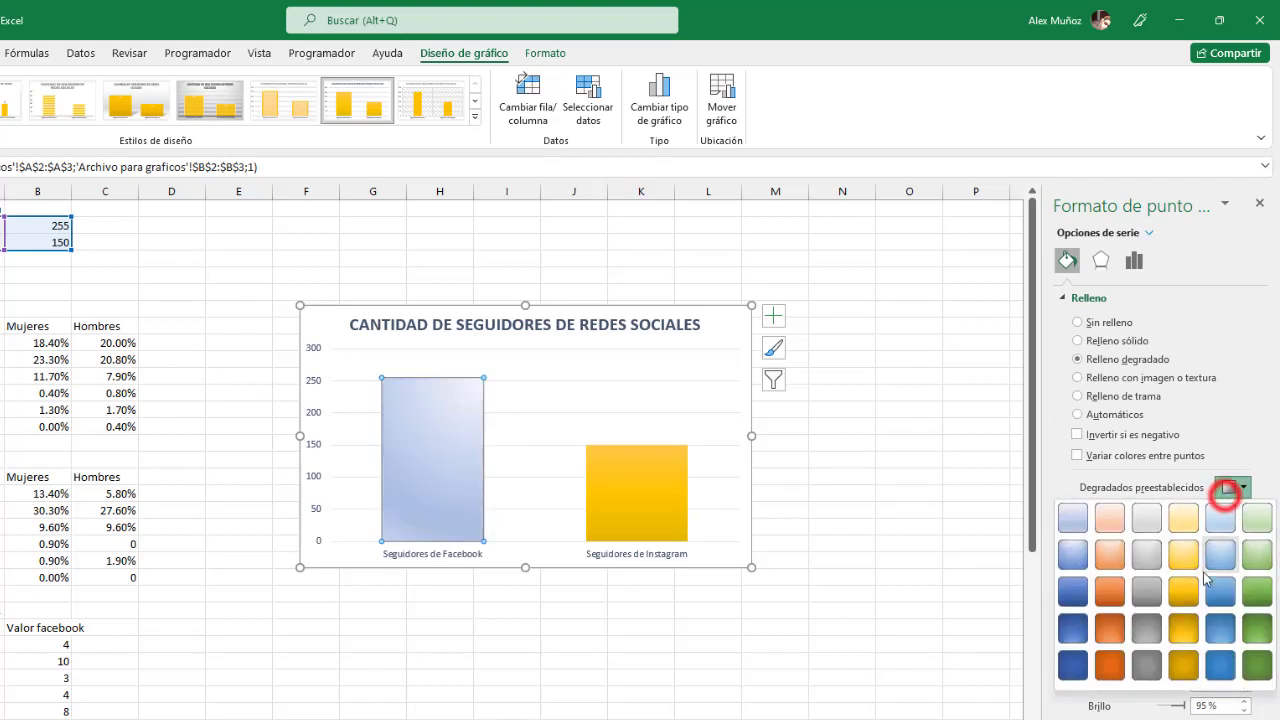
left_click(1183, 591)
Try pattern and automatic fills, then settle on the papyrus texture fill.
left_click(1080, 378)
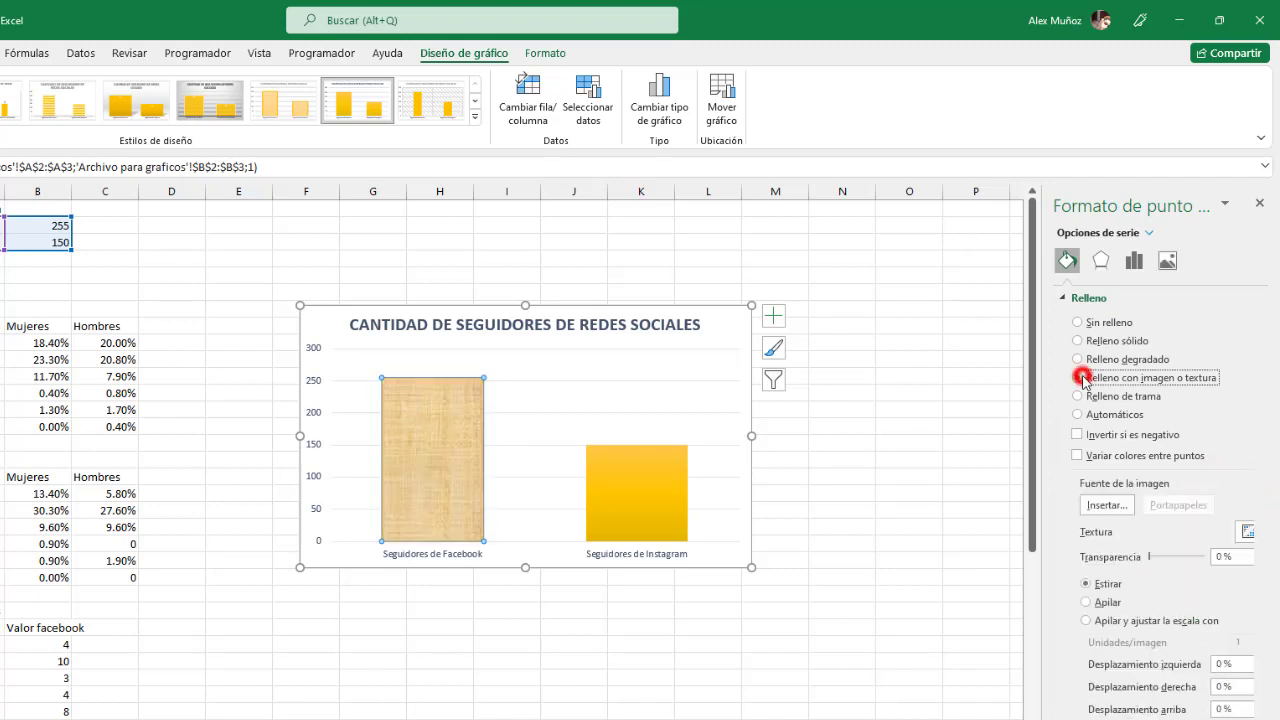
left_click(1082, 396)
left_click(1085, 414)
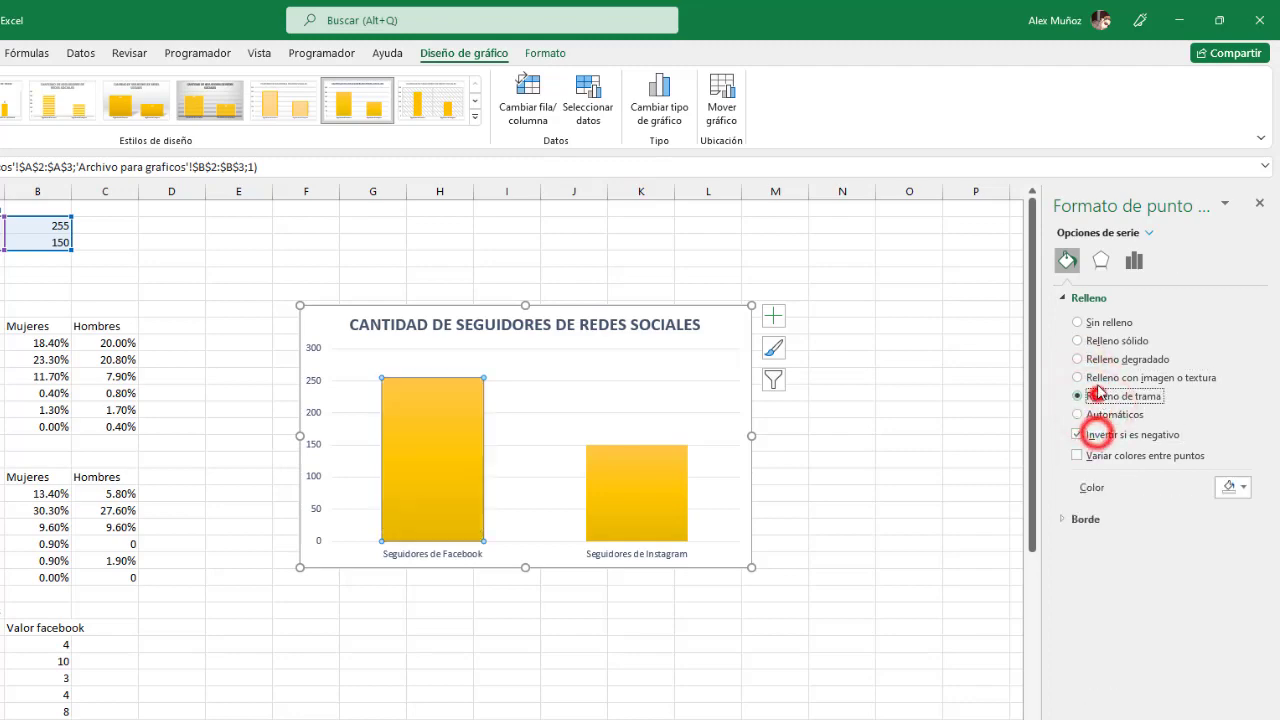
left_click(1092, 359)
left_click(1095, 396)
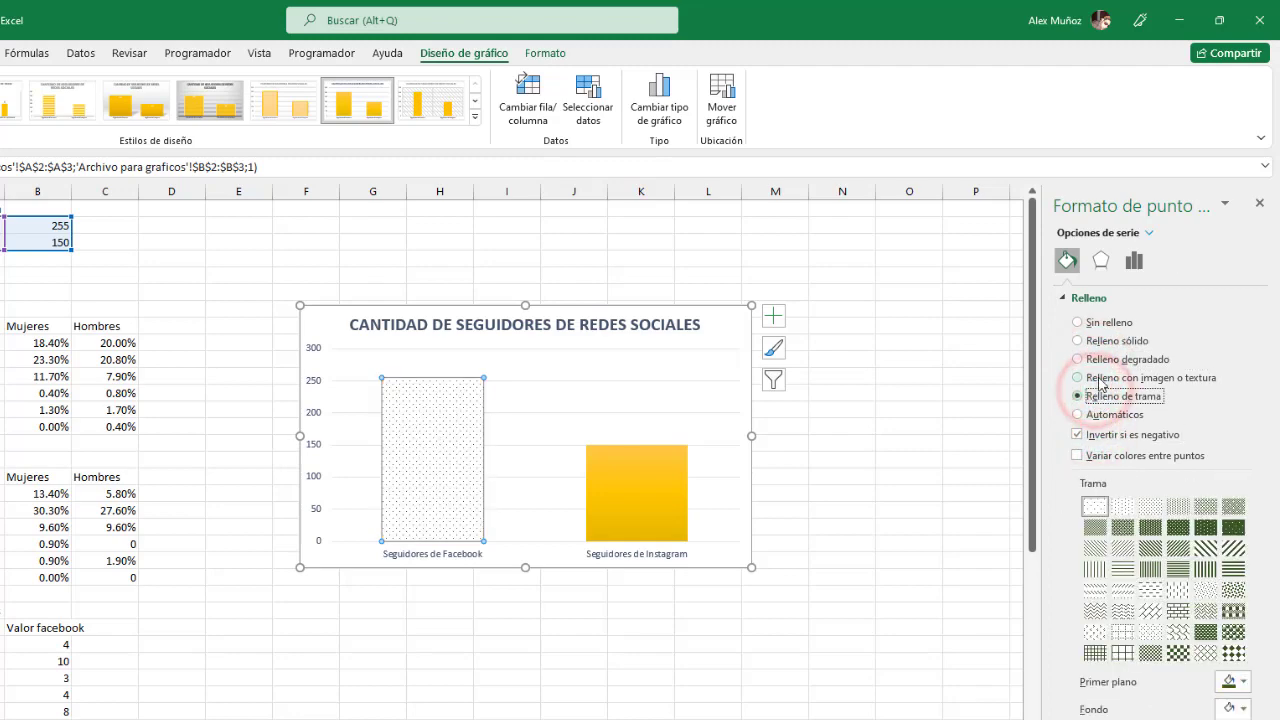
left_click(1098, 380)
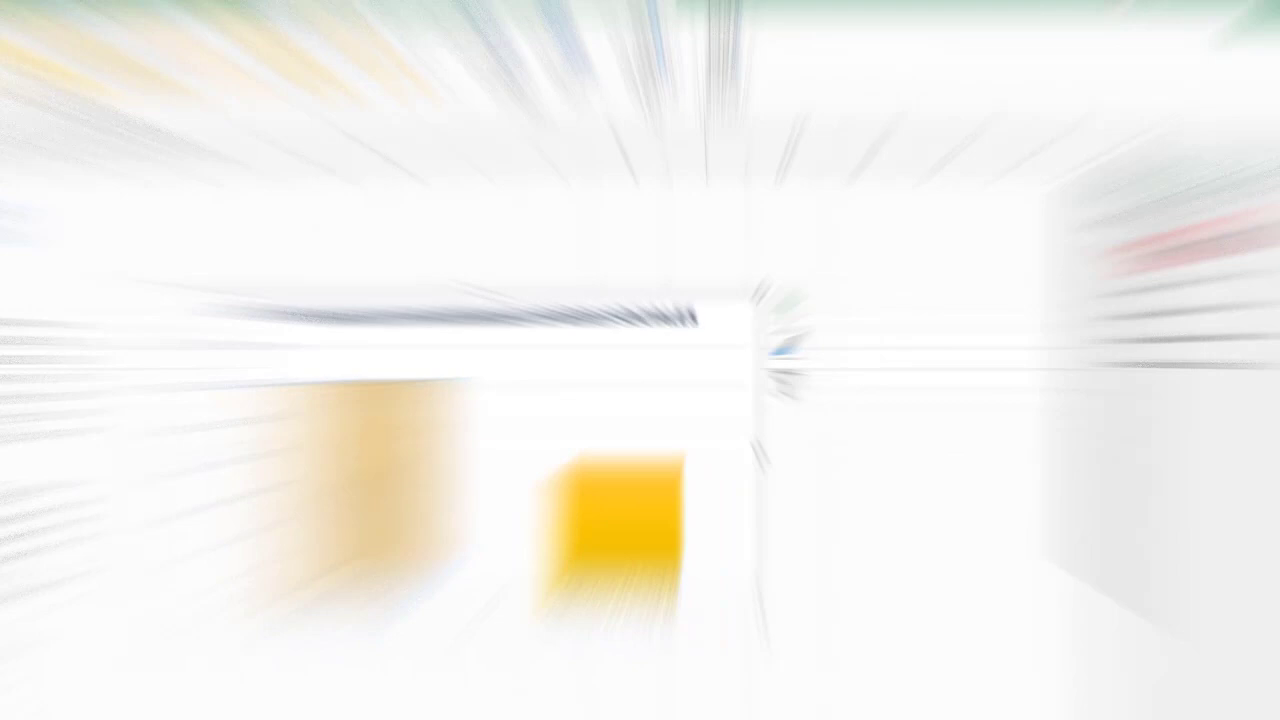
Give the Facebook bar an angled 6 pt top bevel from the 3-D Format presets.
left_click(1100, 262)
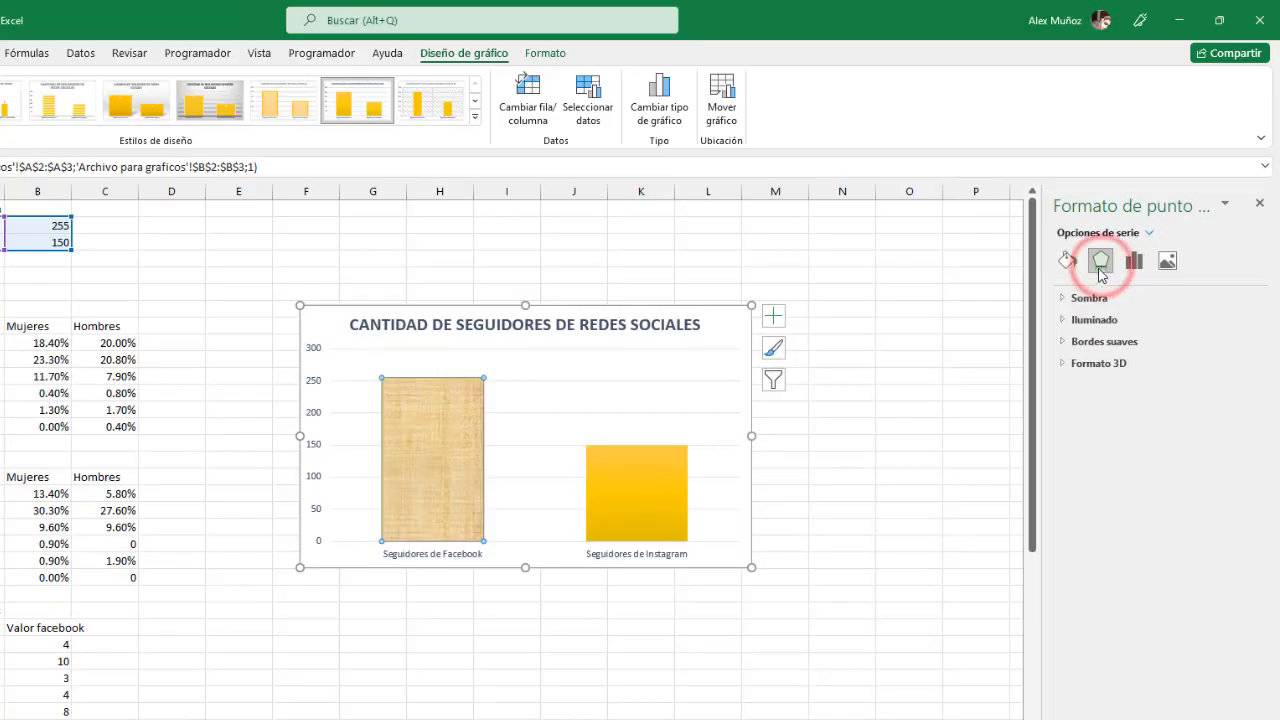
left_click(1064, 297)
left_click(1064, 493)
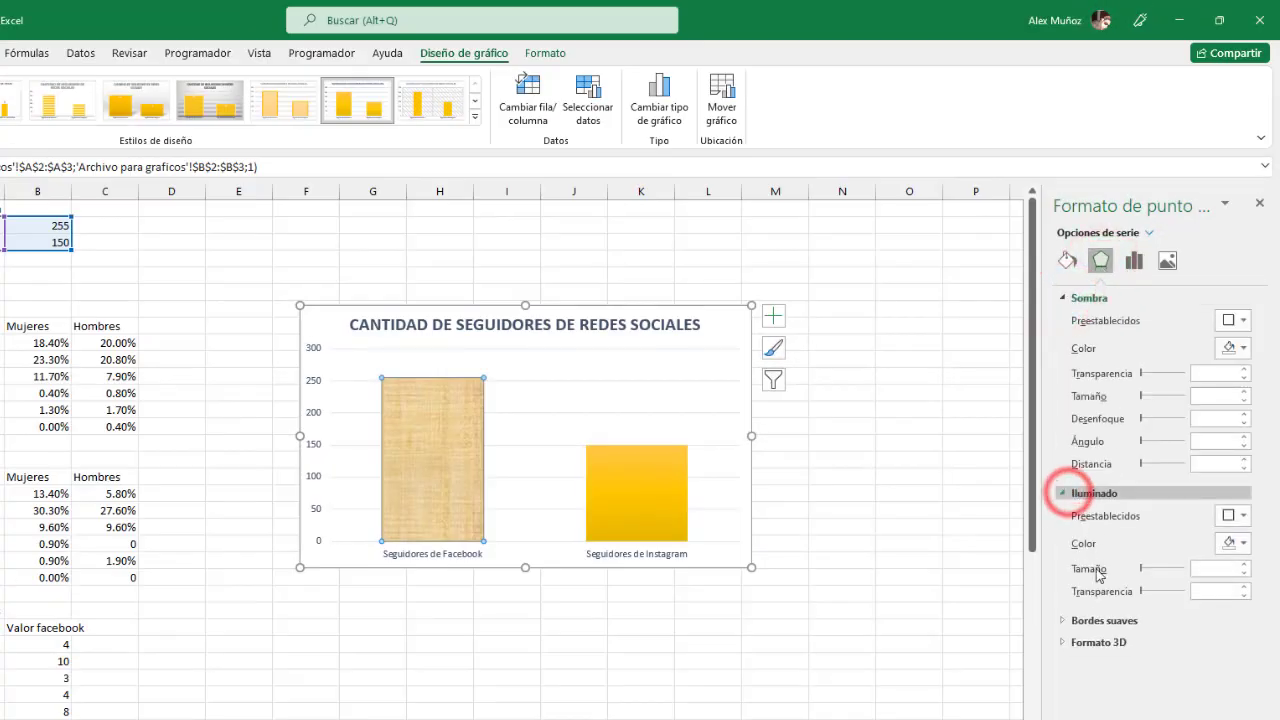
left_click(1063, 620)
left_click(1062, 694)
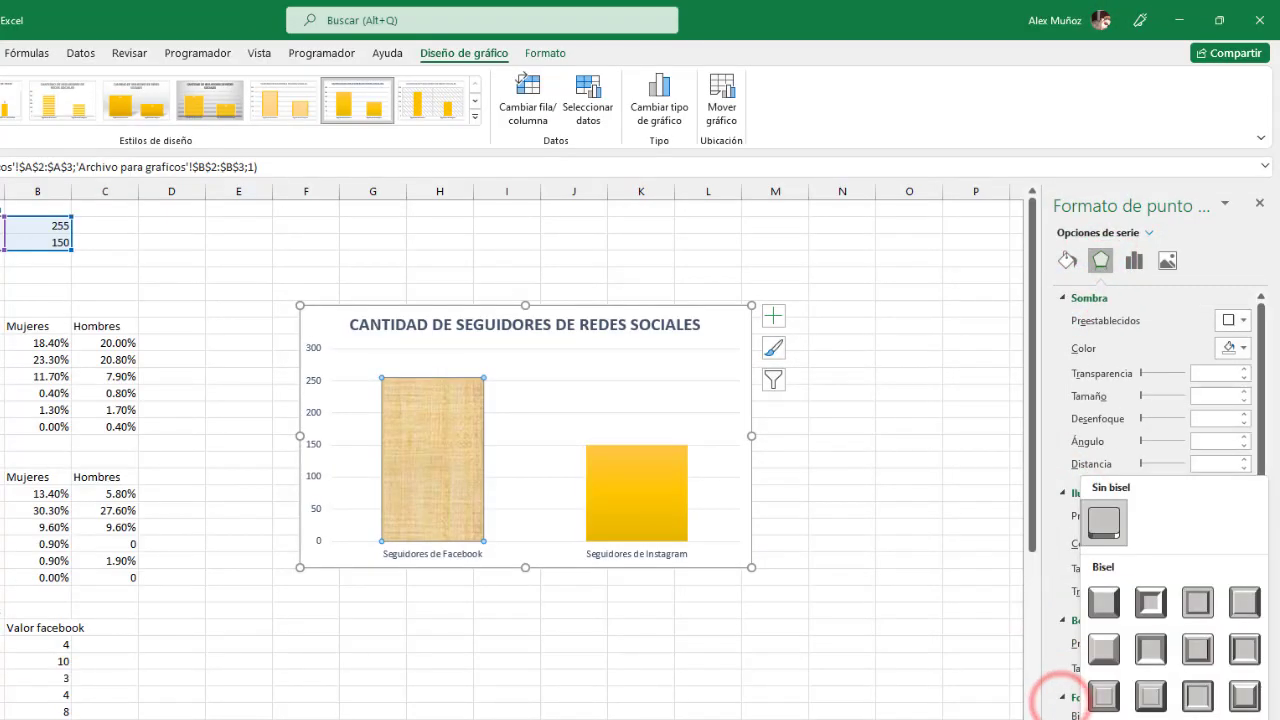
left_click(1104, 648)
scroll(1122, 648, "down", 1)
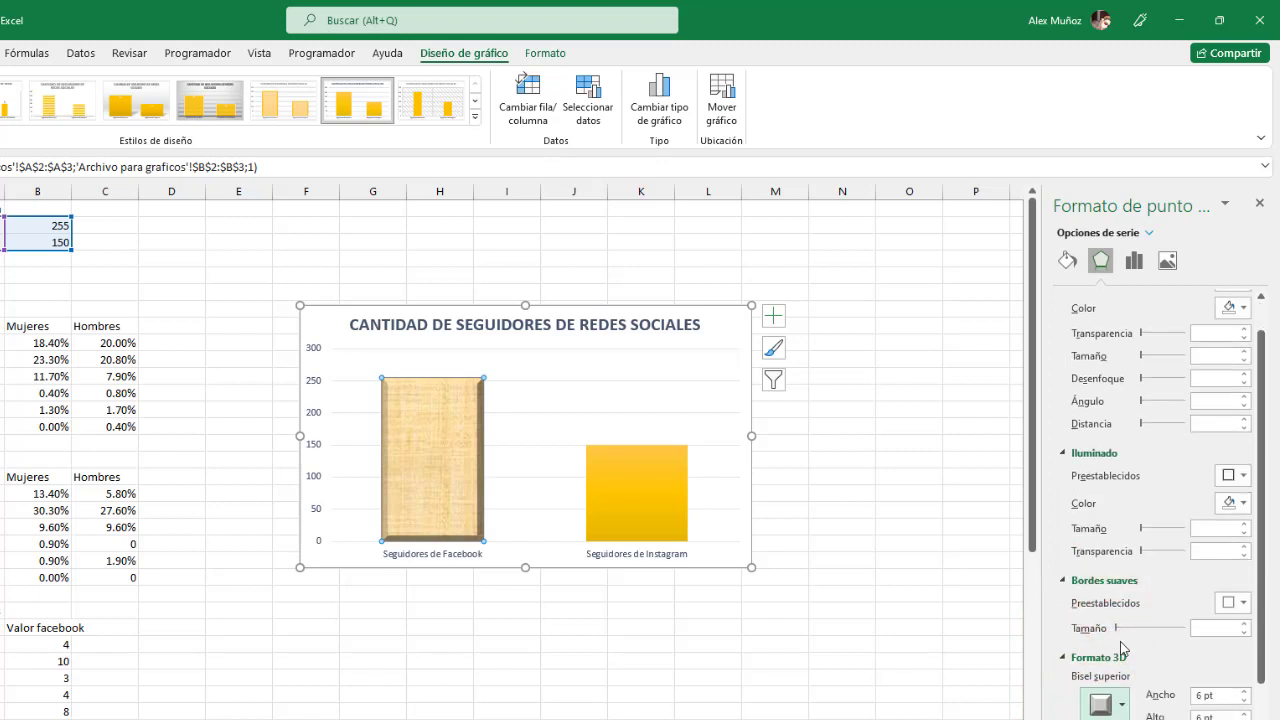
scroll(1120, 668, "down", 1)
scroll(1112, 651, "down", 1)
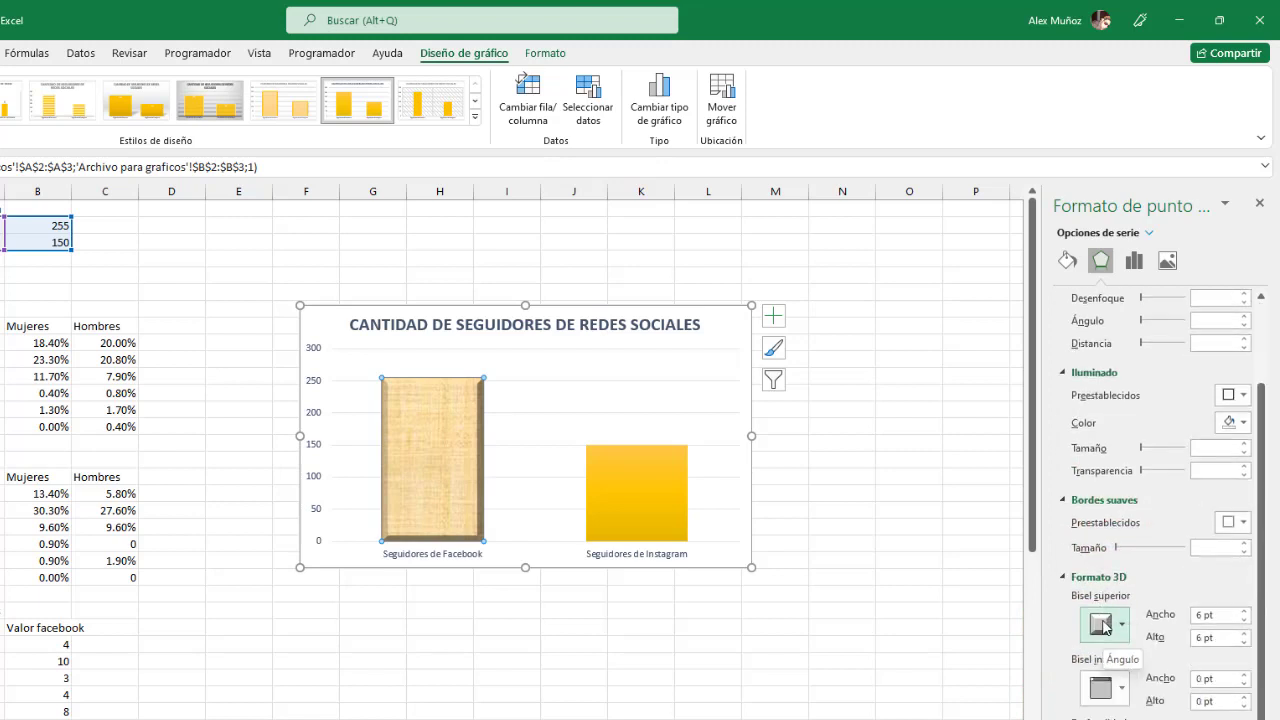
left_click(1133, 262)
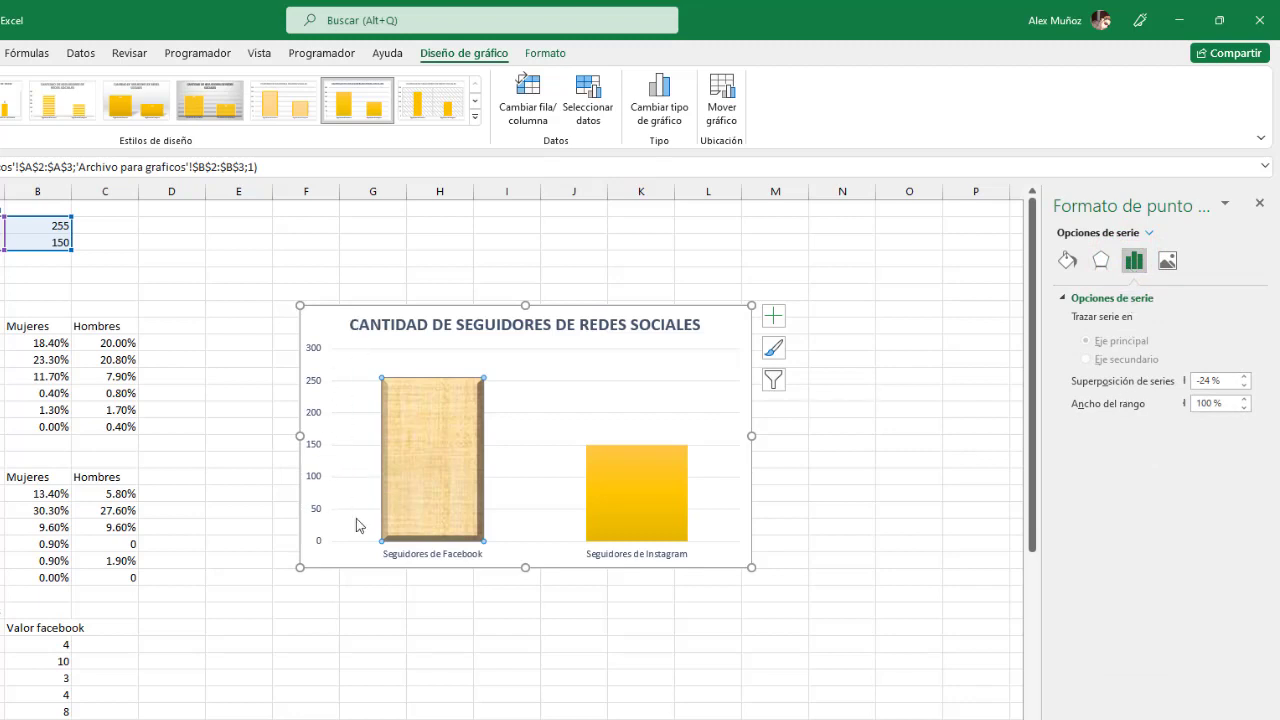
Enlarge the chart and try several styles, ending on Style 1 with 255 and 150 labels.
left_click_drag(752, 567, 817, 602)
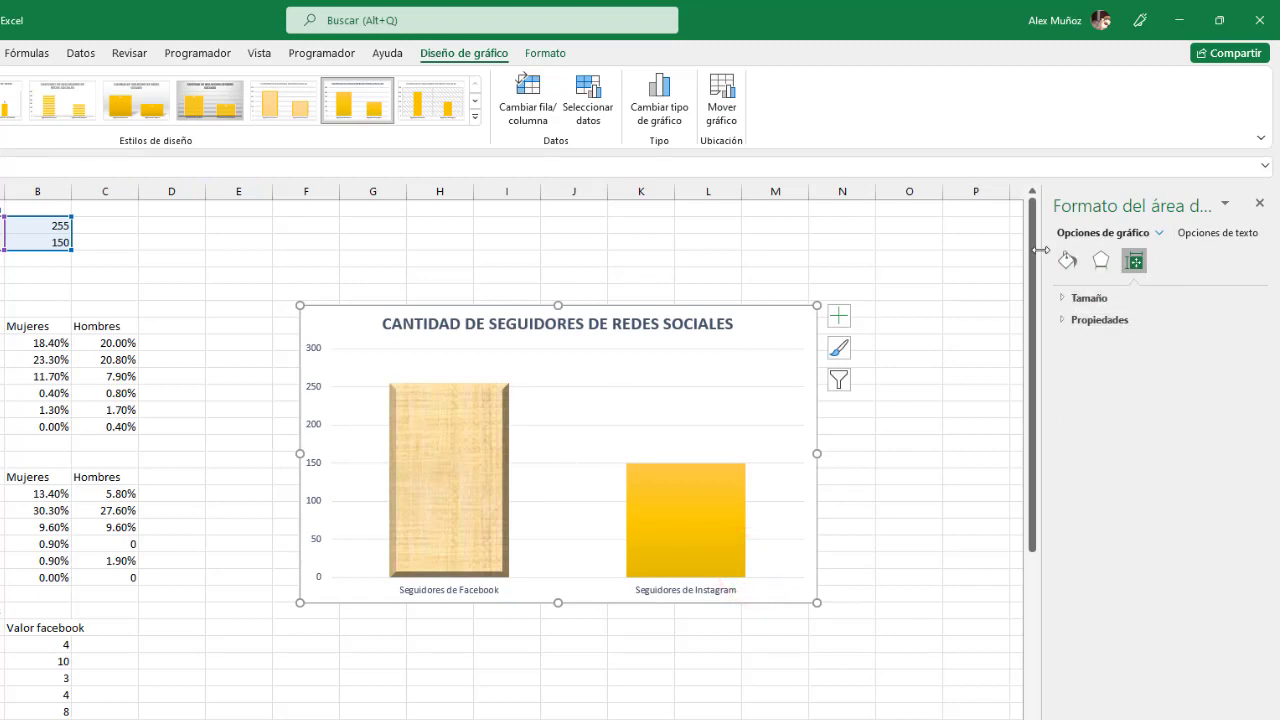
left_click(479, 440)
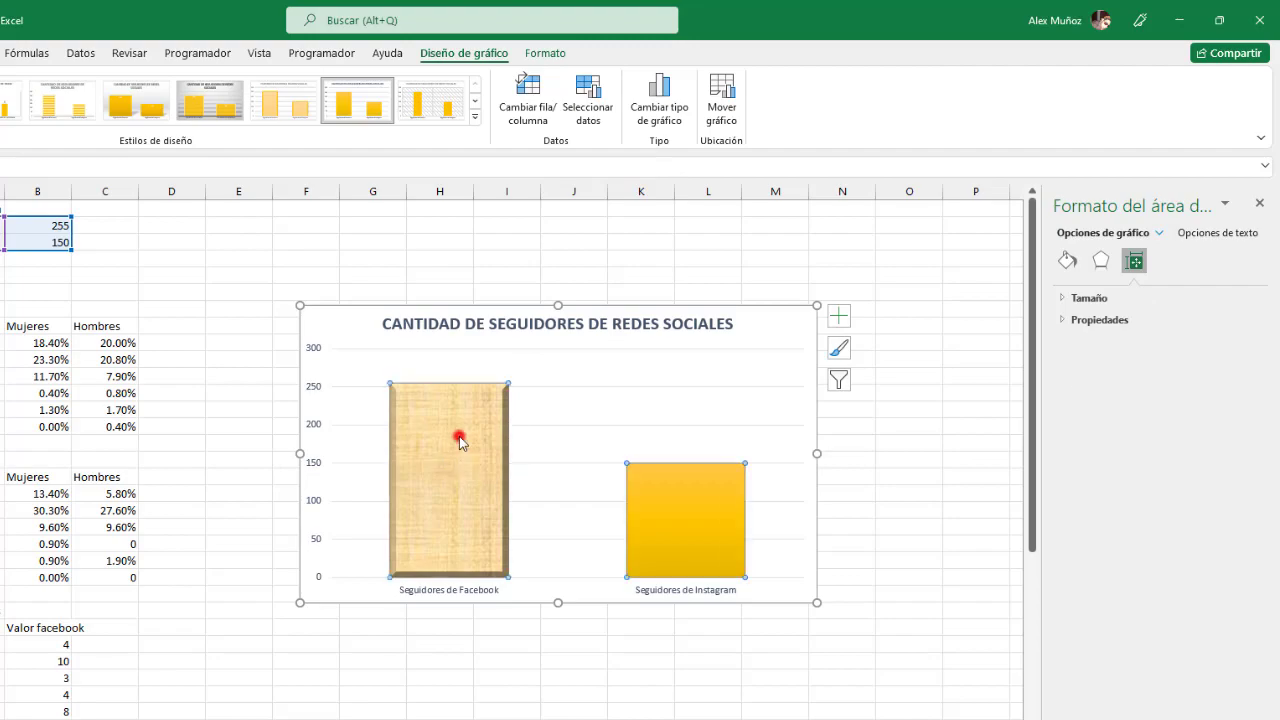
left_click(633, 477)
left_click(435, 430)
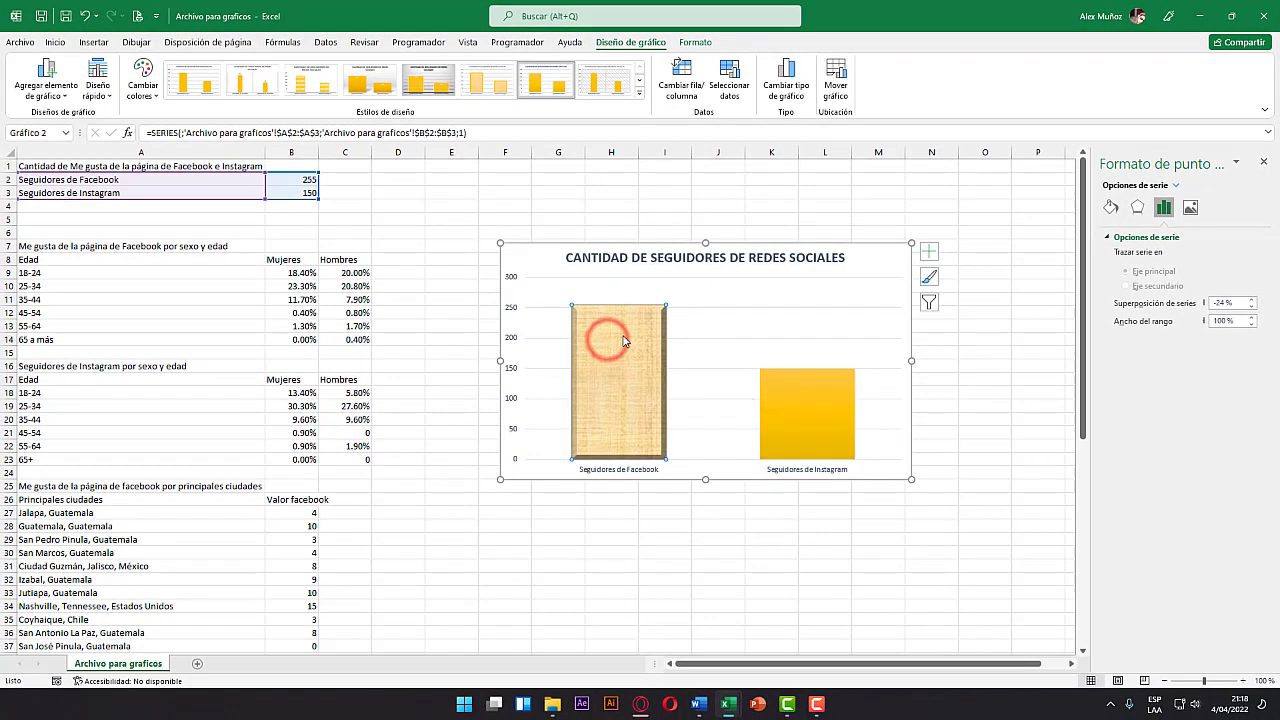
left_click(413, 76)
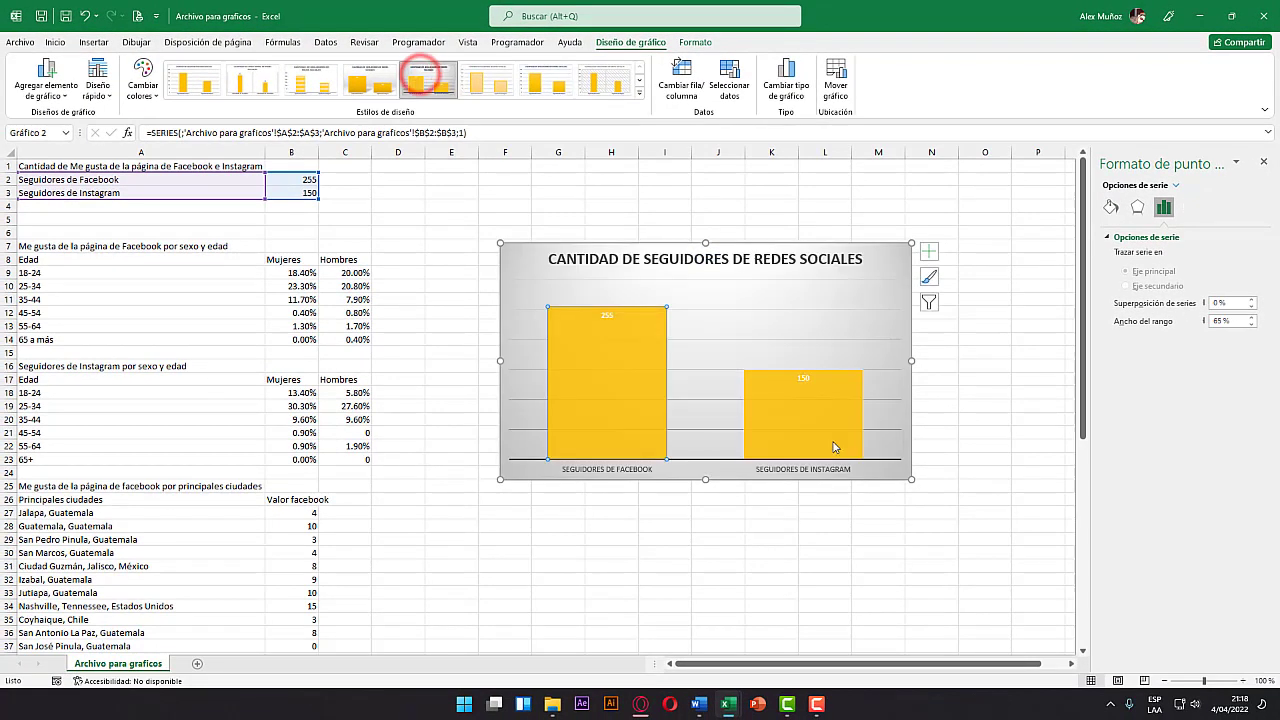
left_click_drag(912, 480, 931, 503)
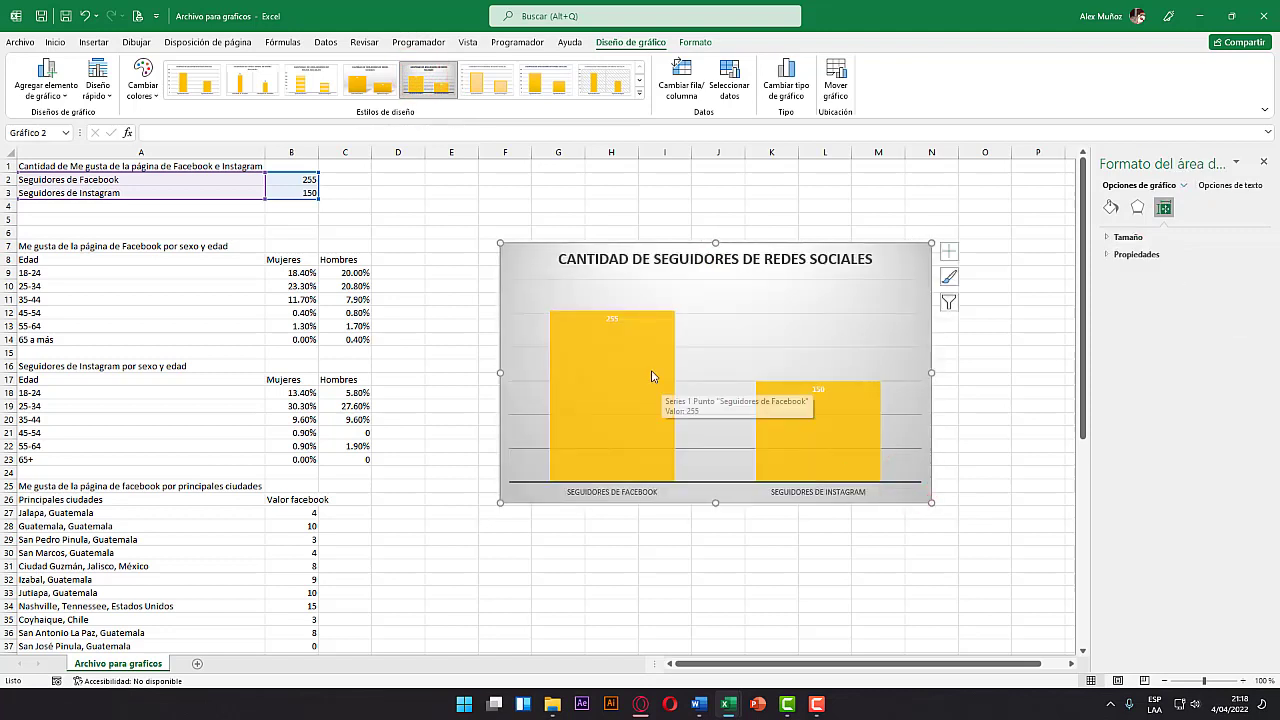
left_click(252, 80)
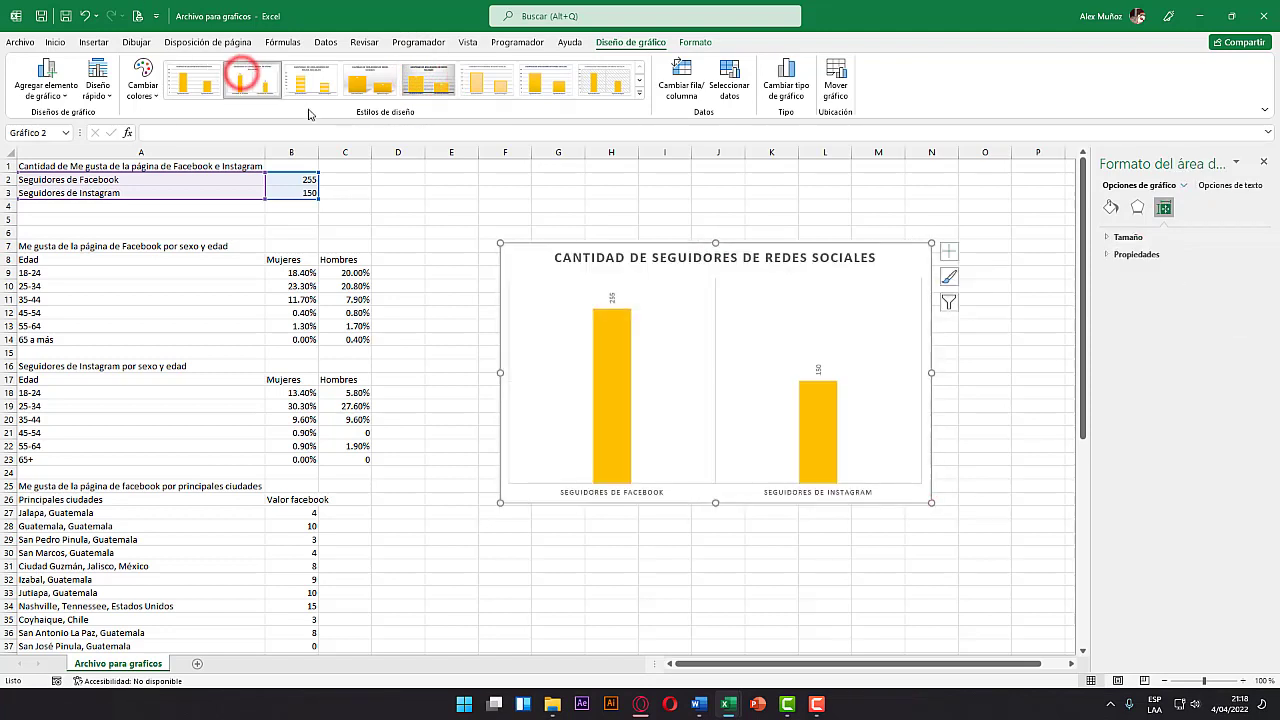
left_click(200, 82)
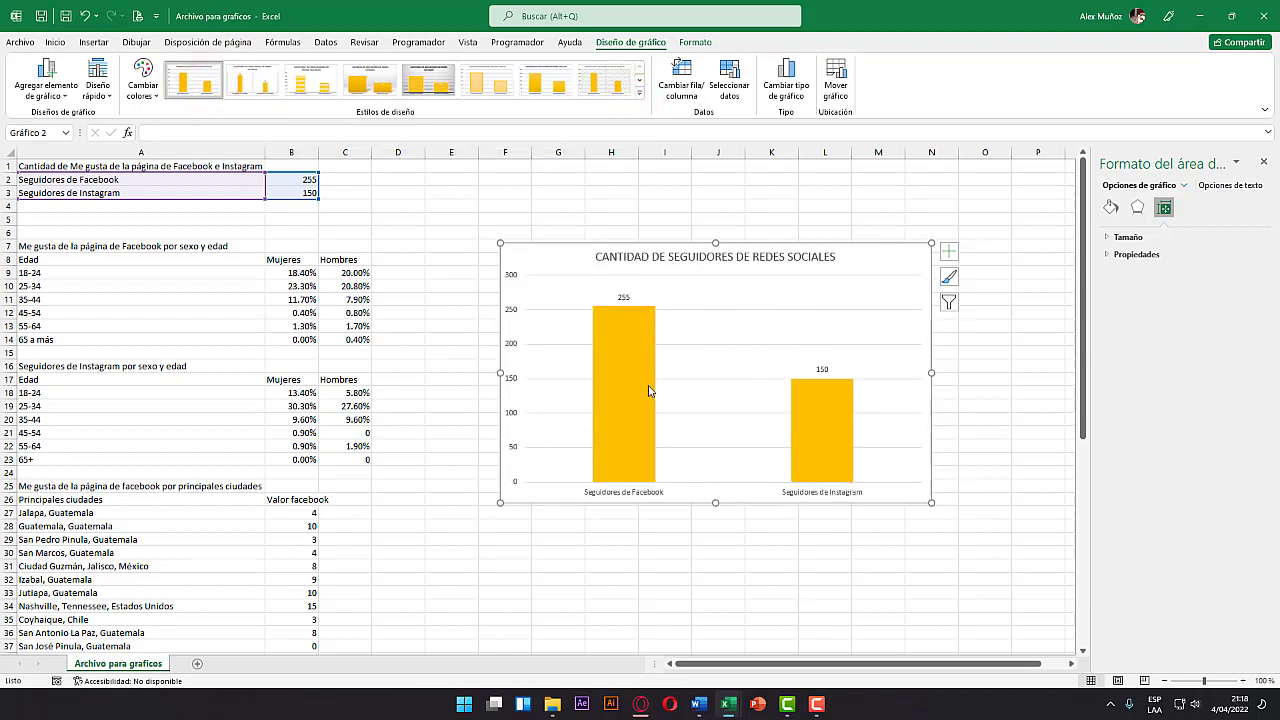
Browse the Add Chart Element menu's Axis Titles and Data Labels options without changing anything.
left_click(68, 97)
mouse_move(60, 116)
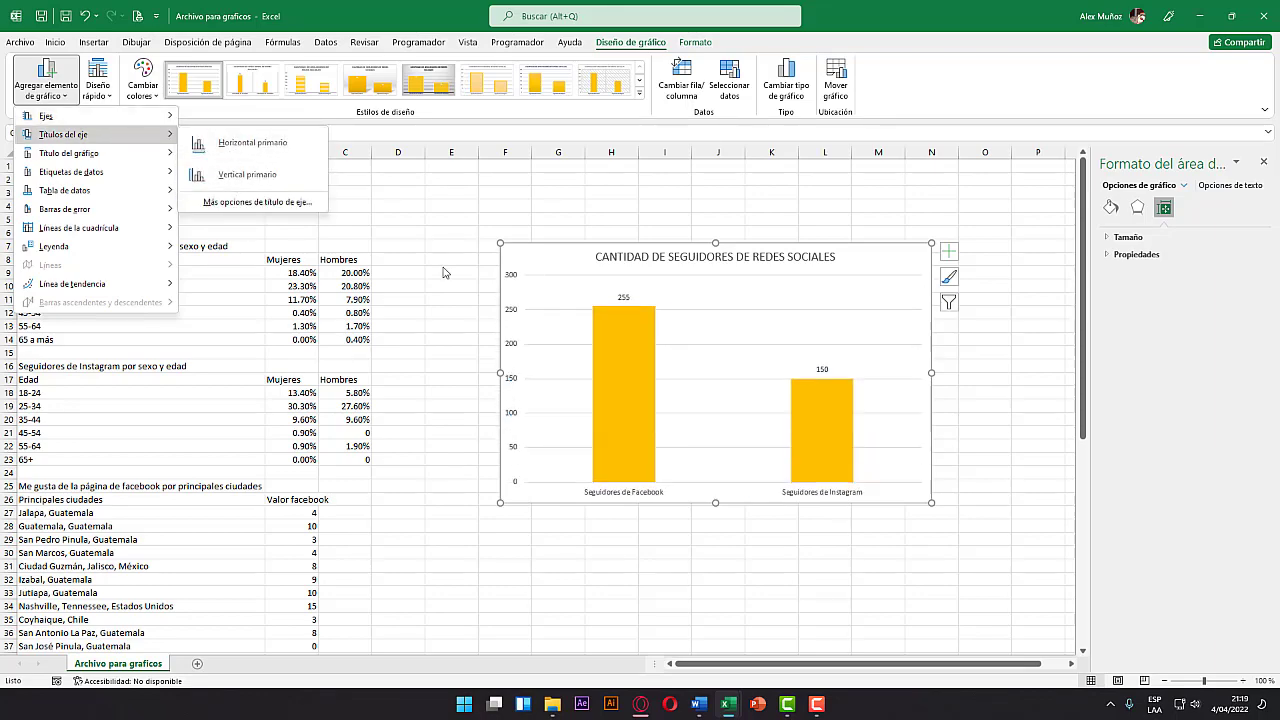
mouse_move(99, 158)
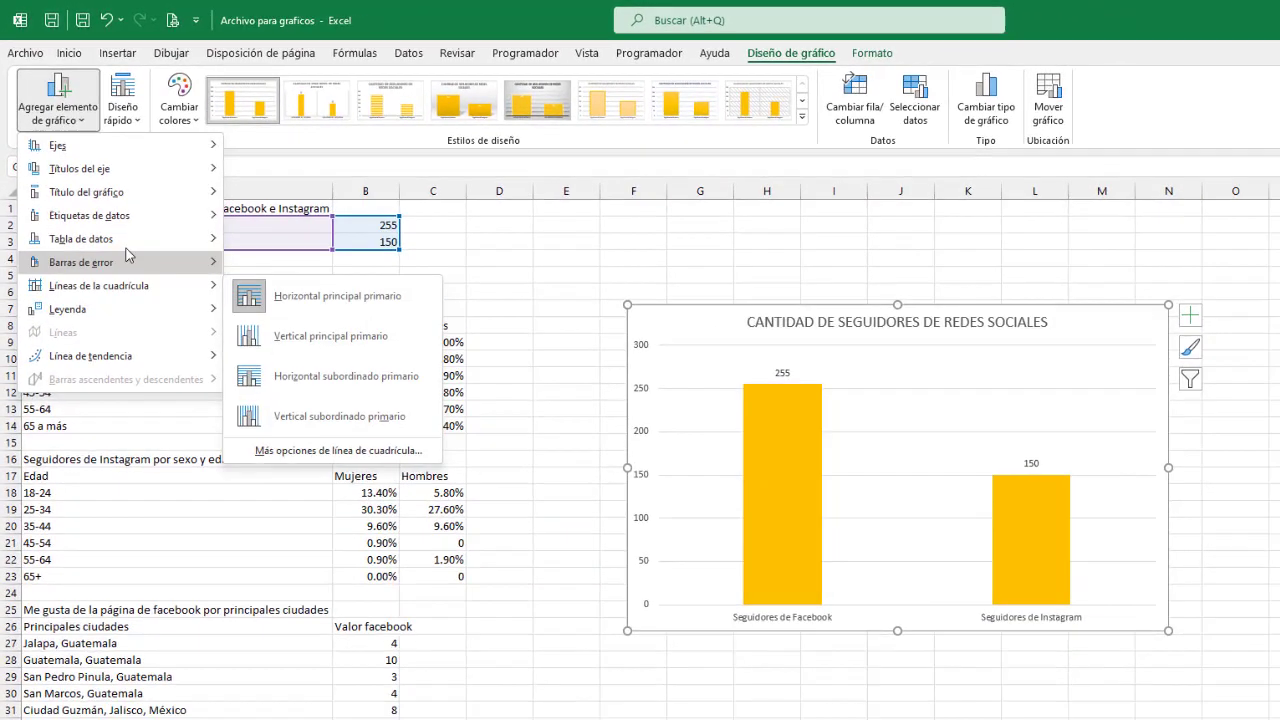
mouse_move(135, 228)
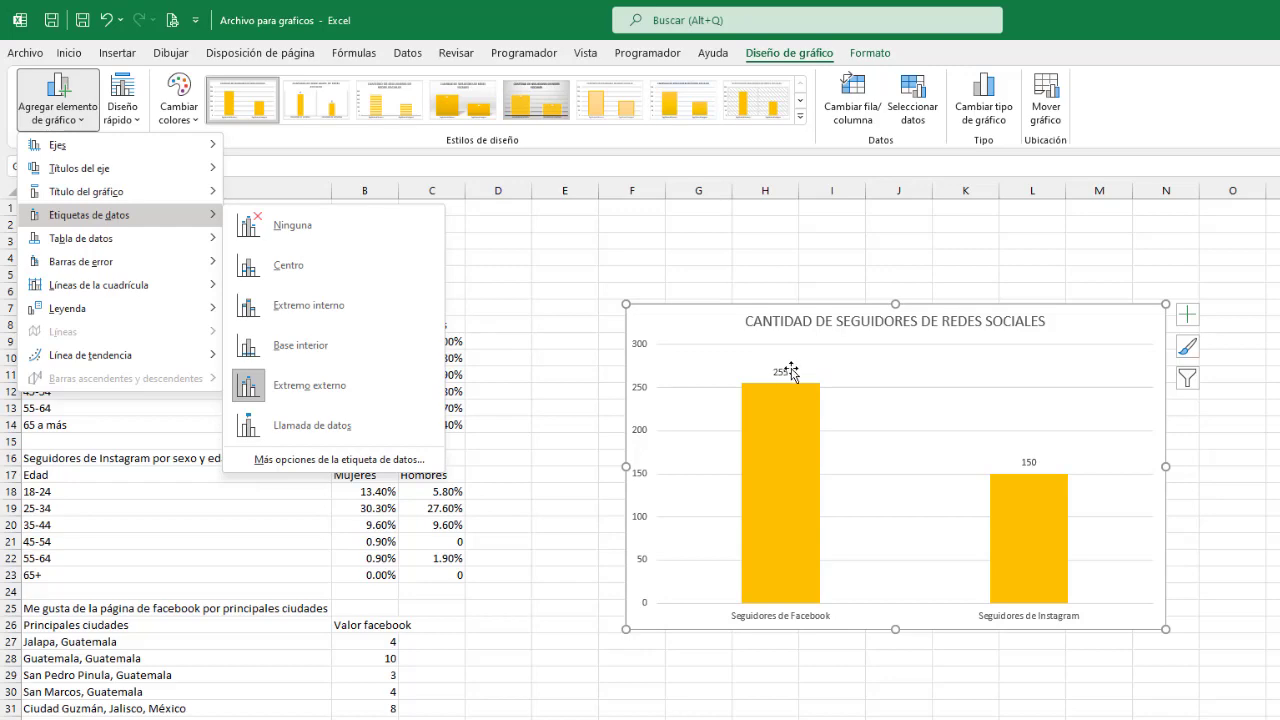
left_click(675, 270)
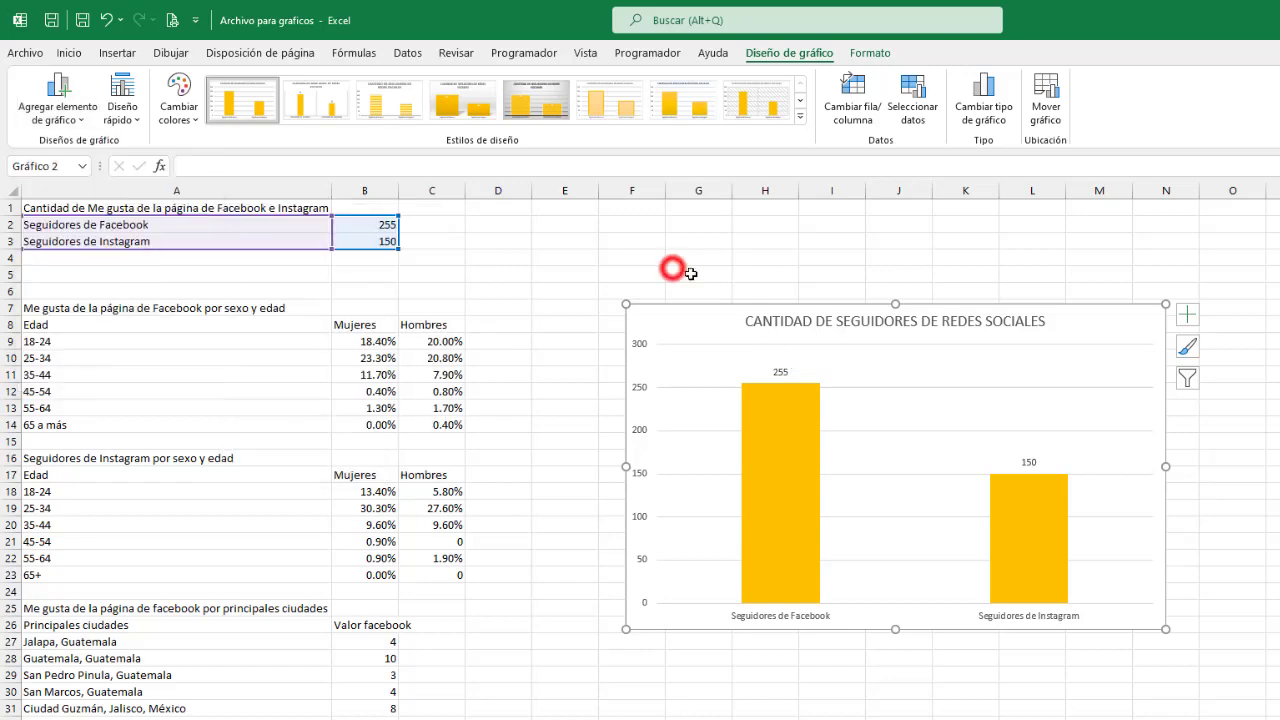
left_click(923, 277)
left_click(1157, 378)
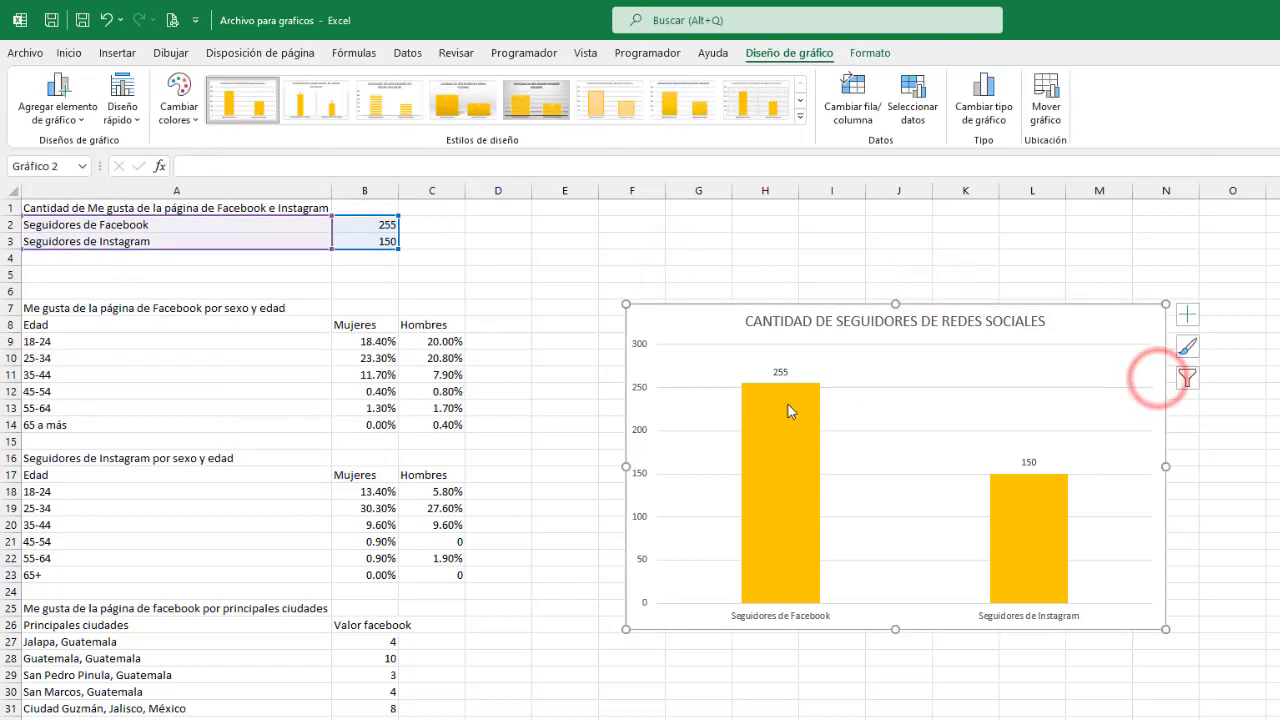
mouse_move(788, 604)
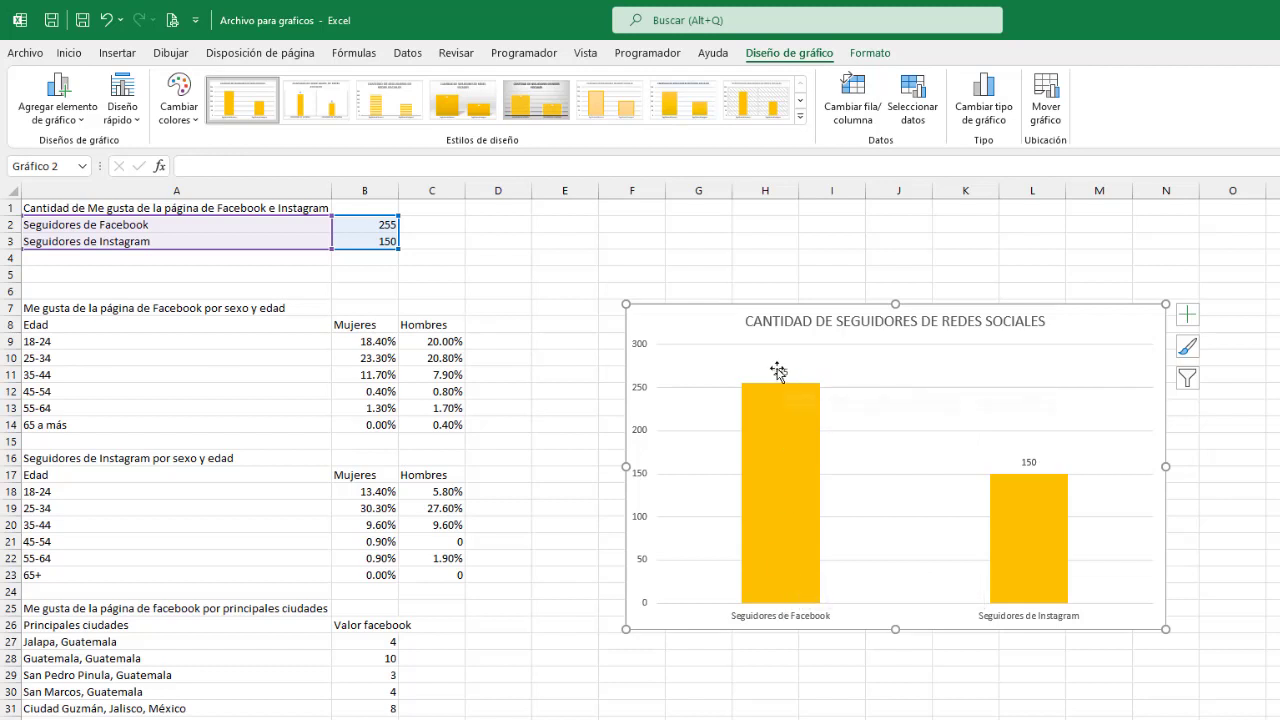
left_click(58, 100)
mouse_move(100, 214)
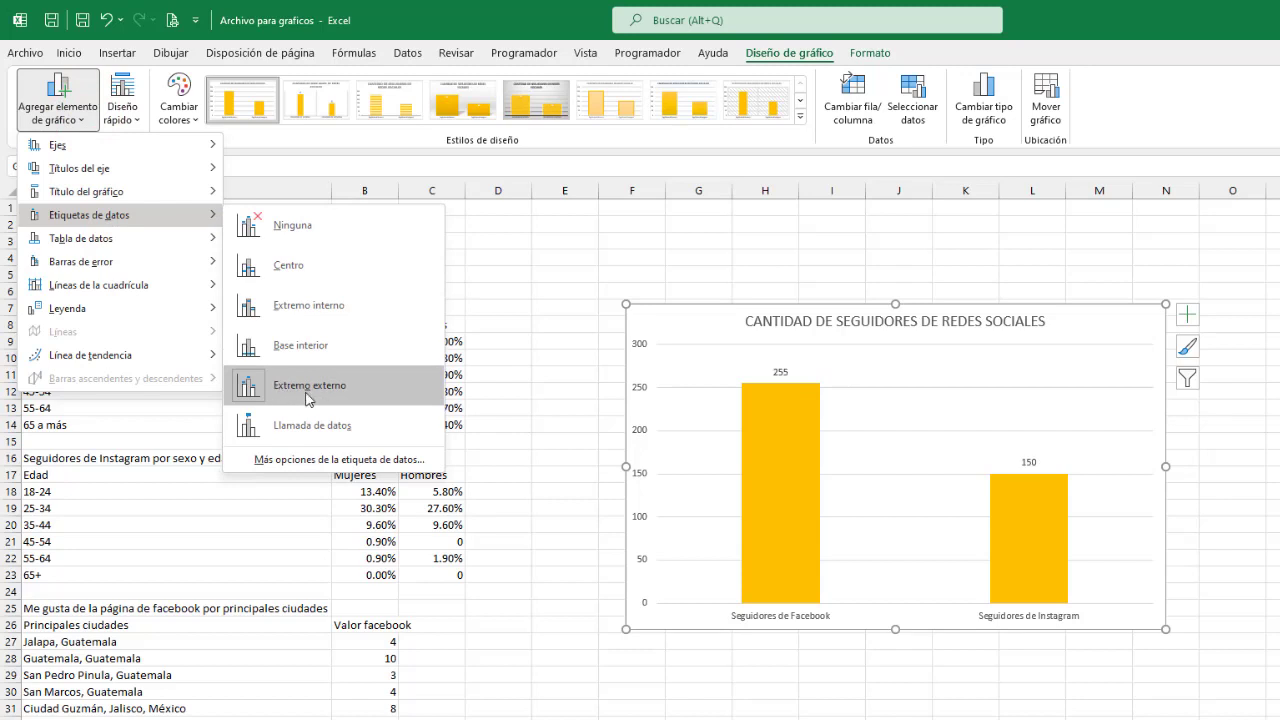
left_click(870, 372)
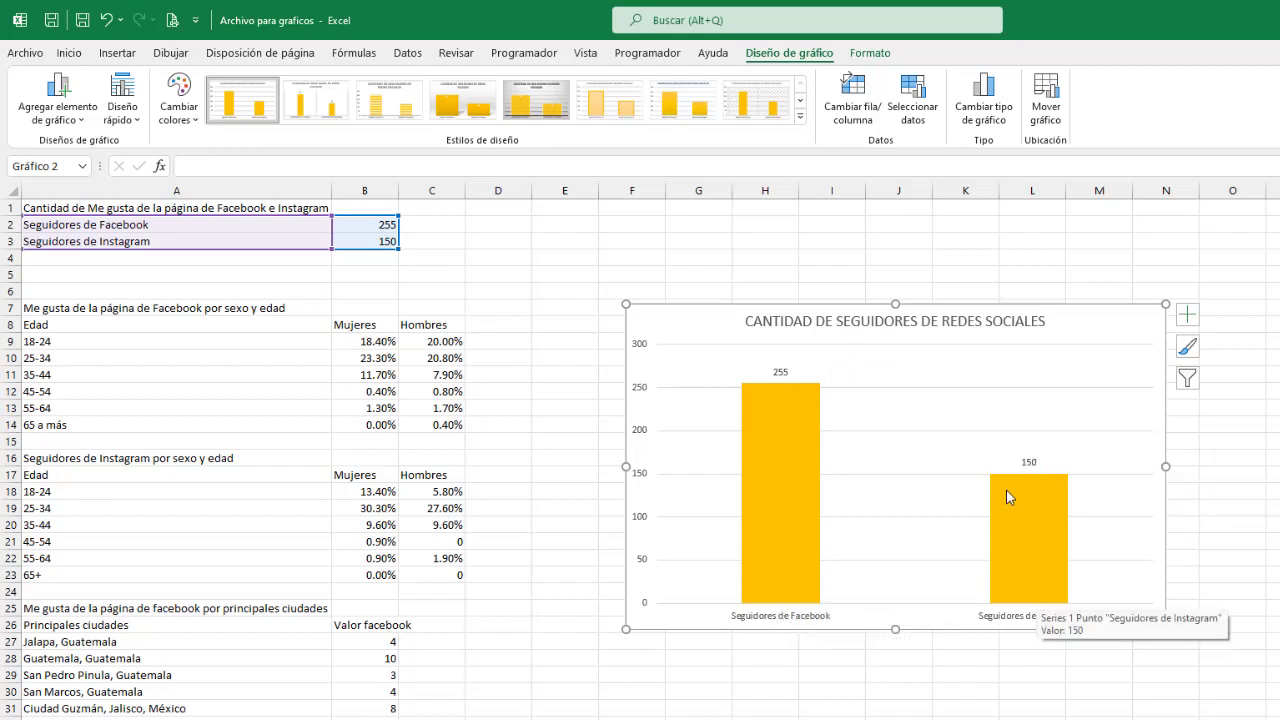
Show the Chart Elements checklist for the followers chart.
left_click(78, 120)
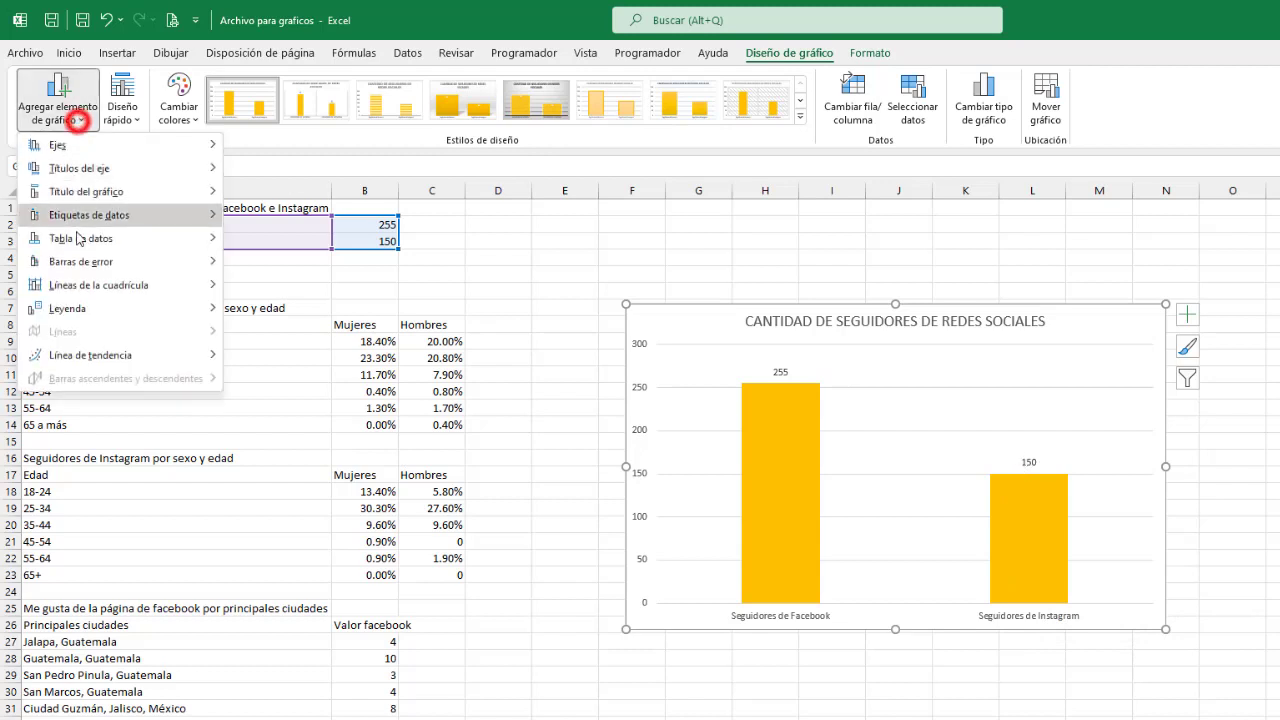
mouse_move(100, 214)
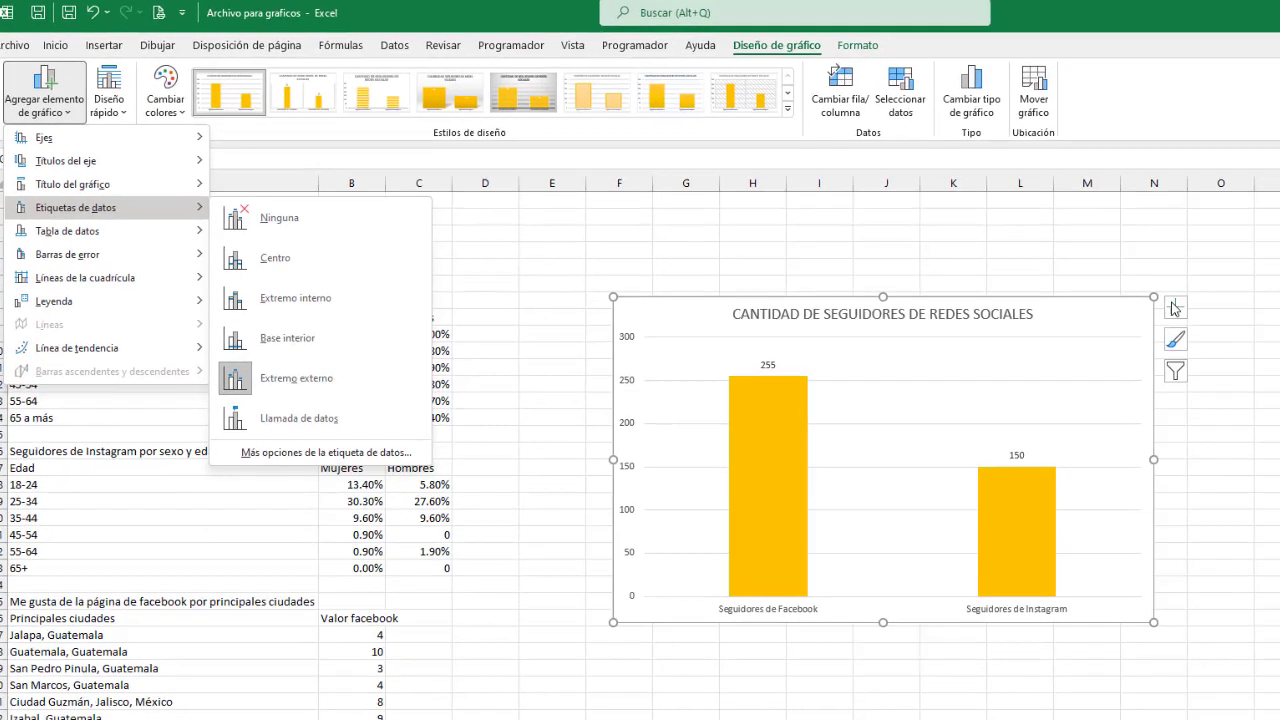
left_click(1187, 314)
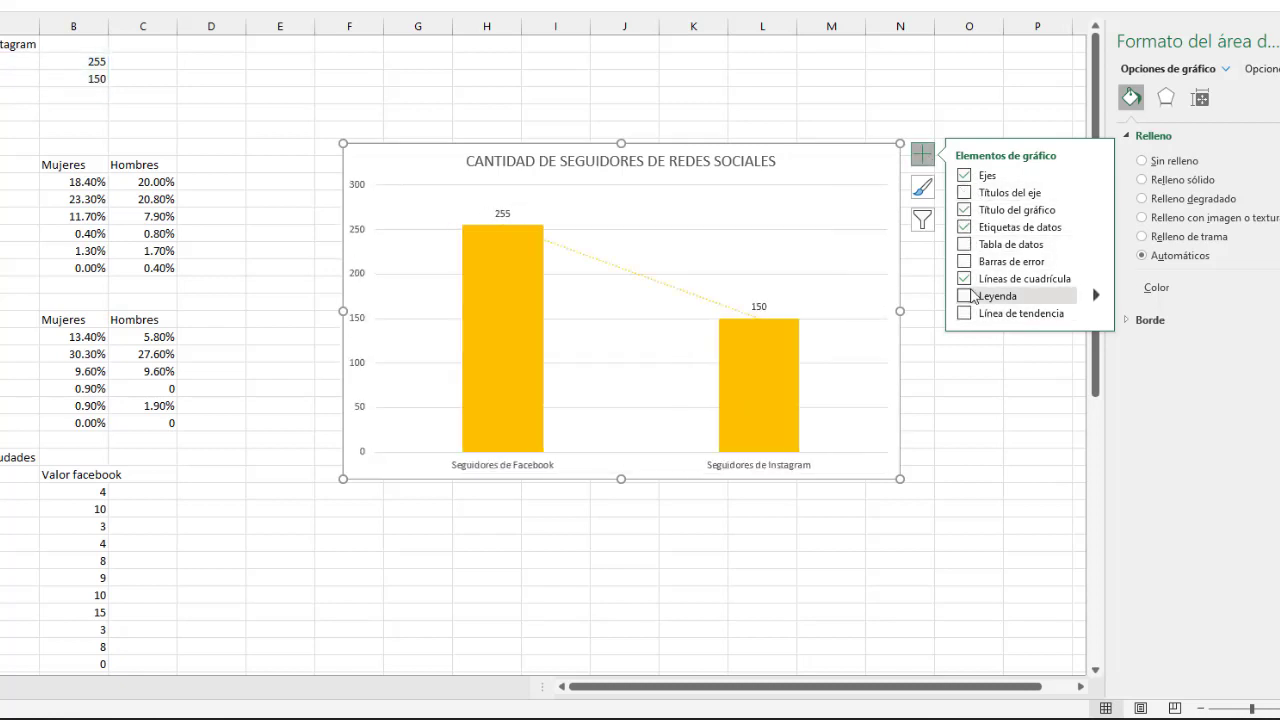
Add a data table listing 255 and 150 beneath the follower chart, leaving axis titles off.
left_click(964, 193)
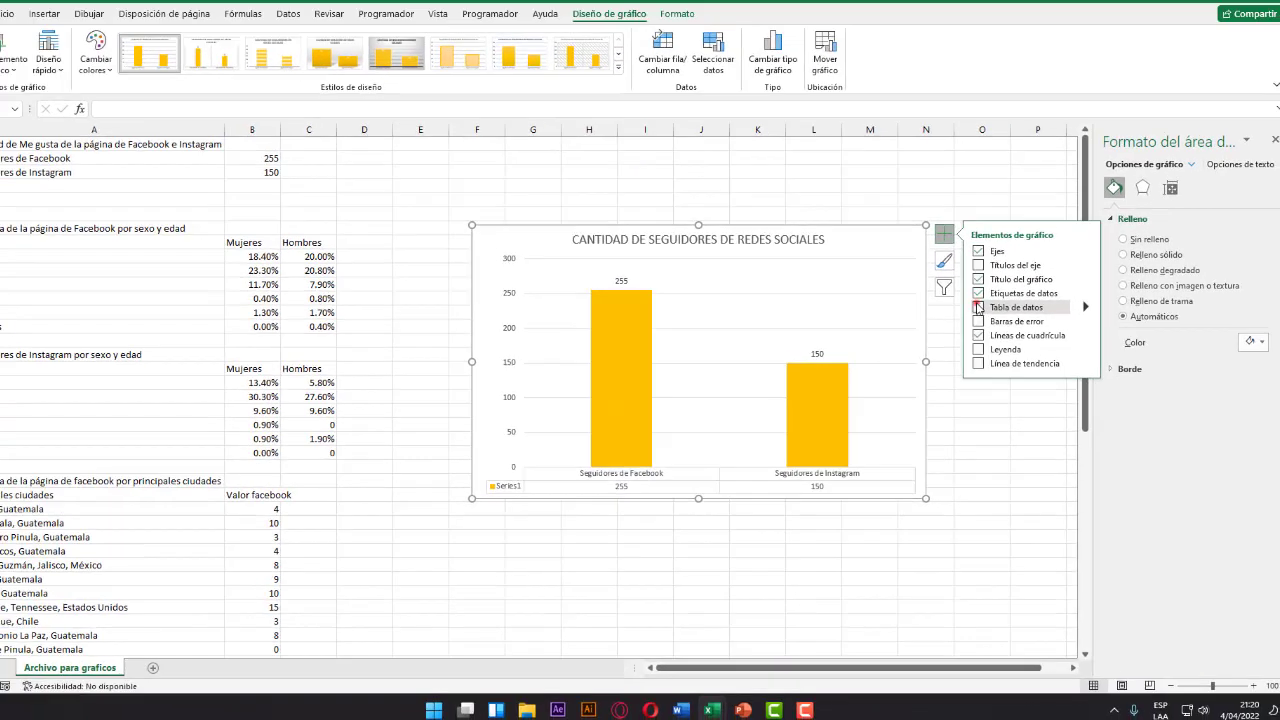
left_click(964, 244)
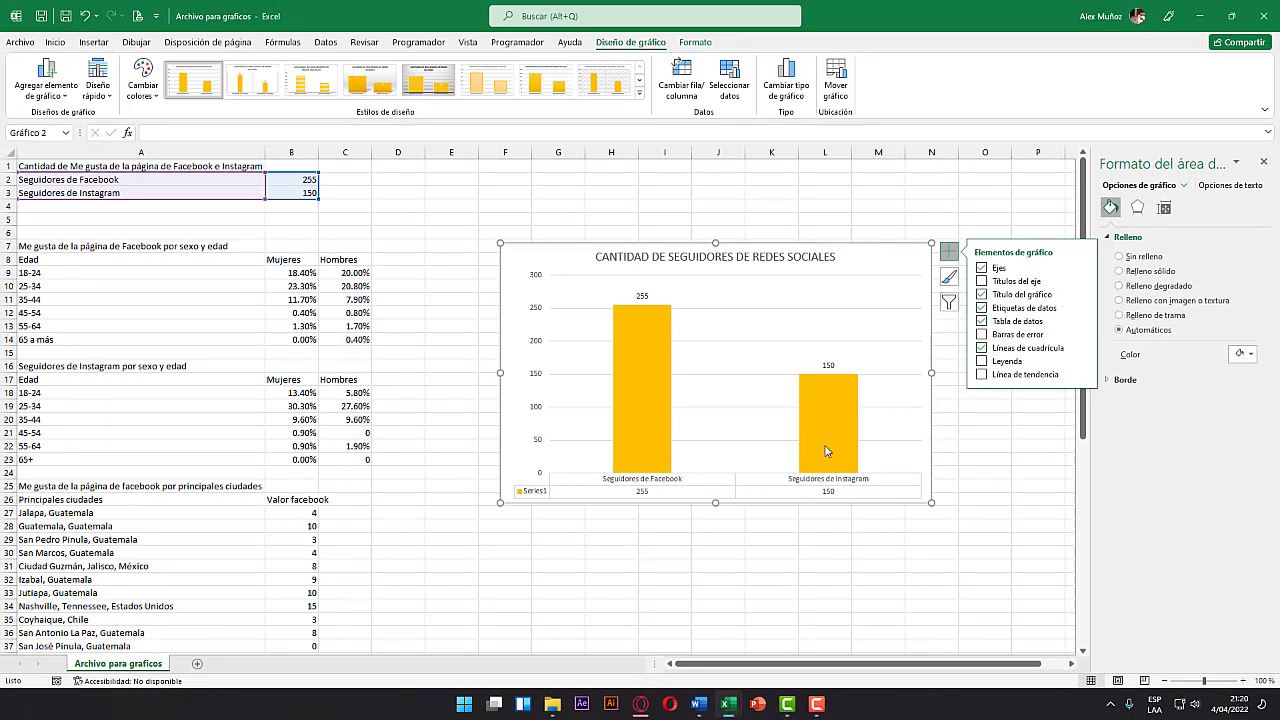
Move the follower chart onto a new chart sheet named Gráfico1.
right_click(879, 261)
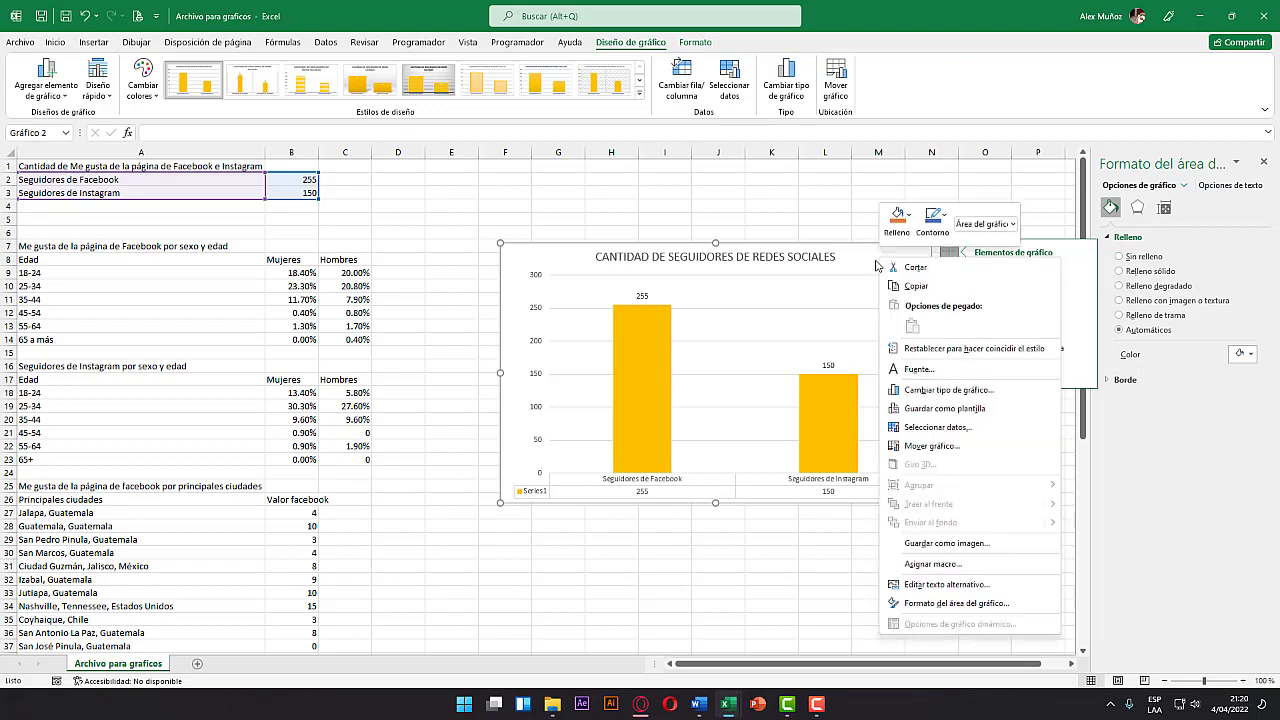
left_click(912, 446)
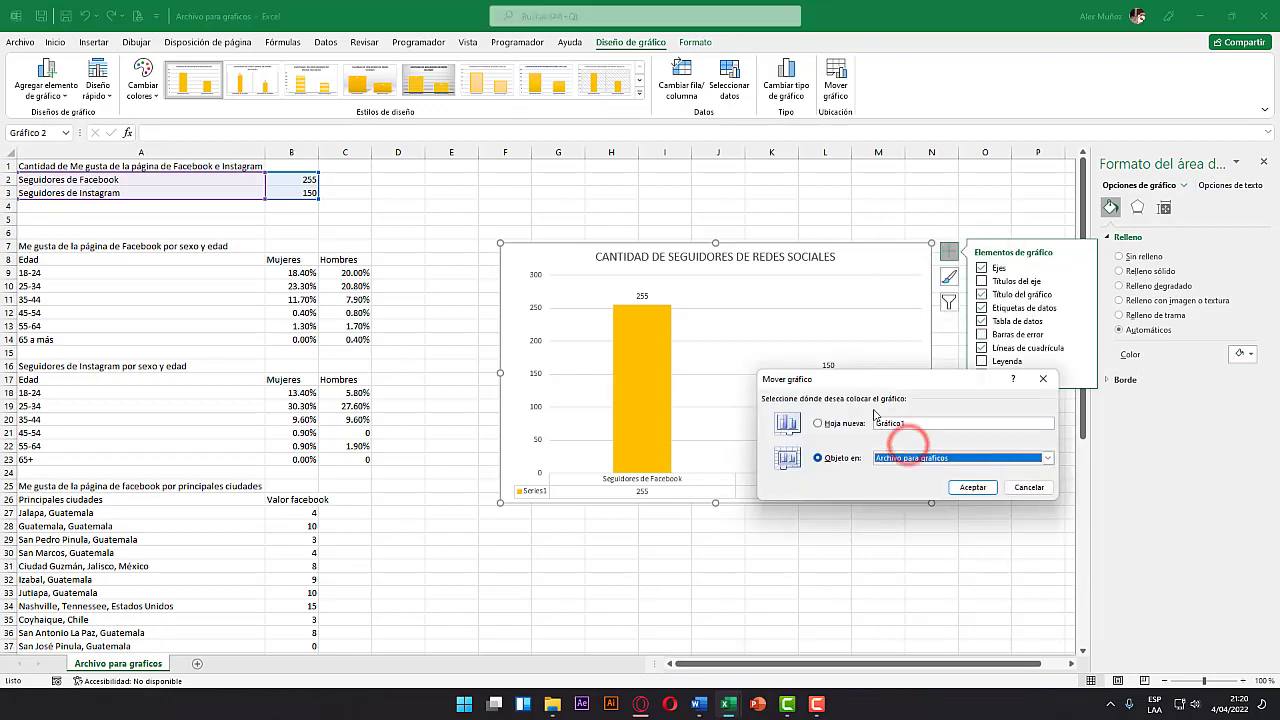
left_click(688, 388)
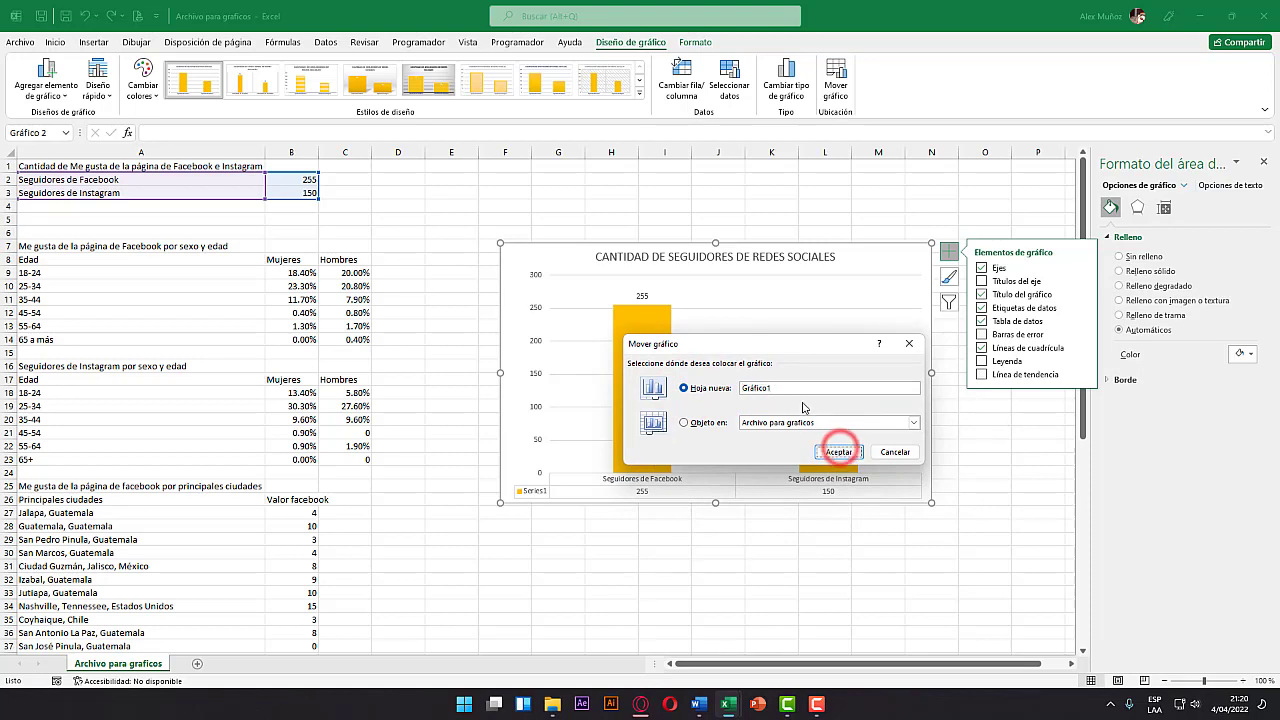
left_click(838, 452)
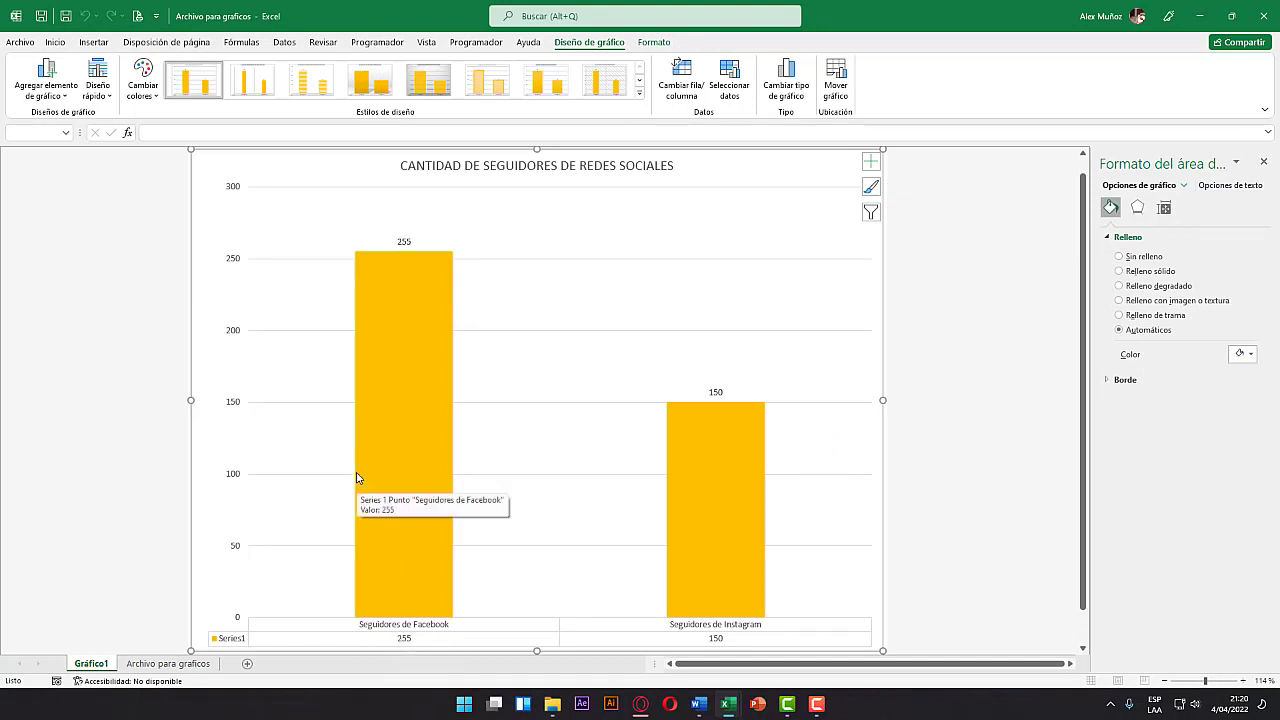
Check the Archivo para graficos sheet, then start moving the chart back and cancel.
left_click(168, 663)
left_click(91, 663)
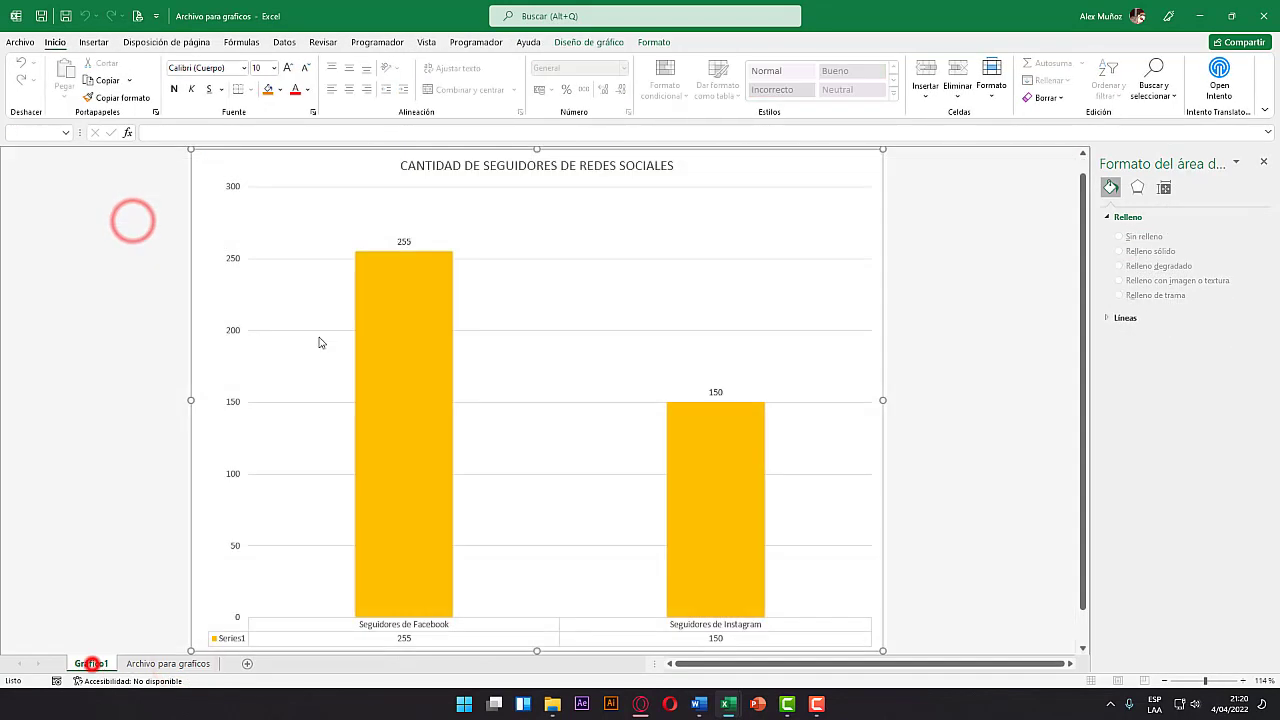
right_click(242, 160)
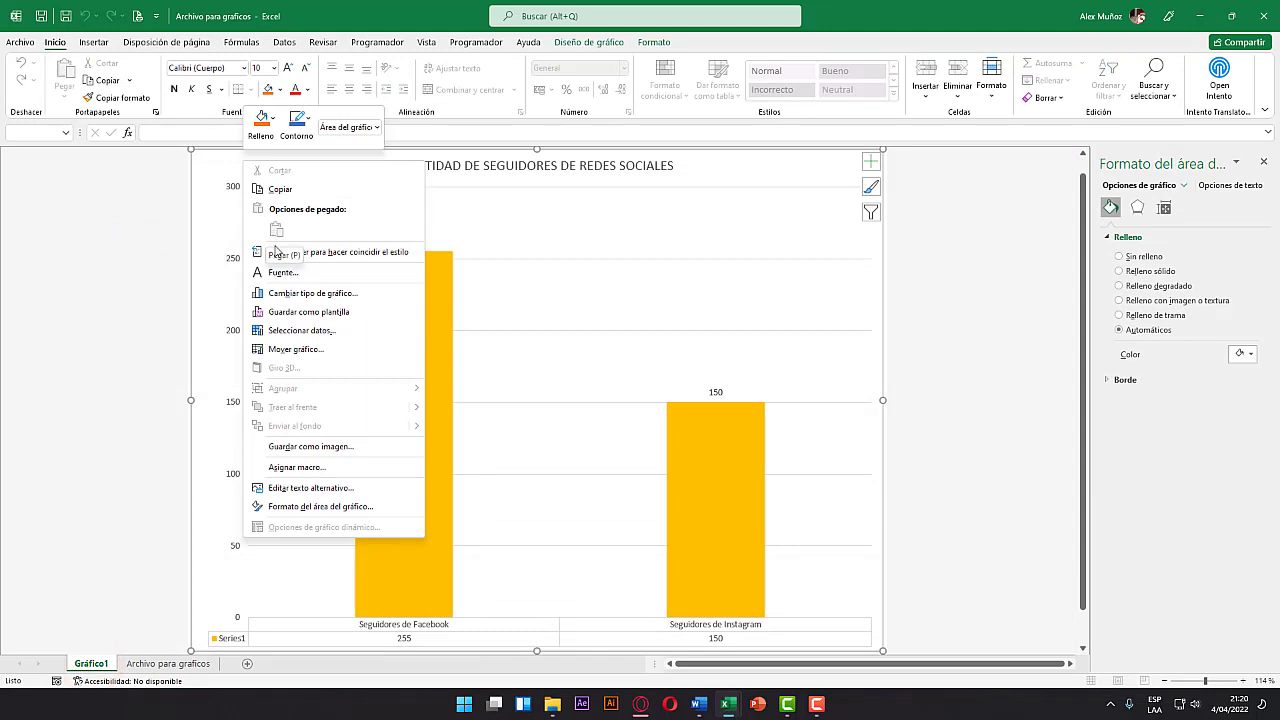
left_click(290, 349)
left_click(226, 362)
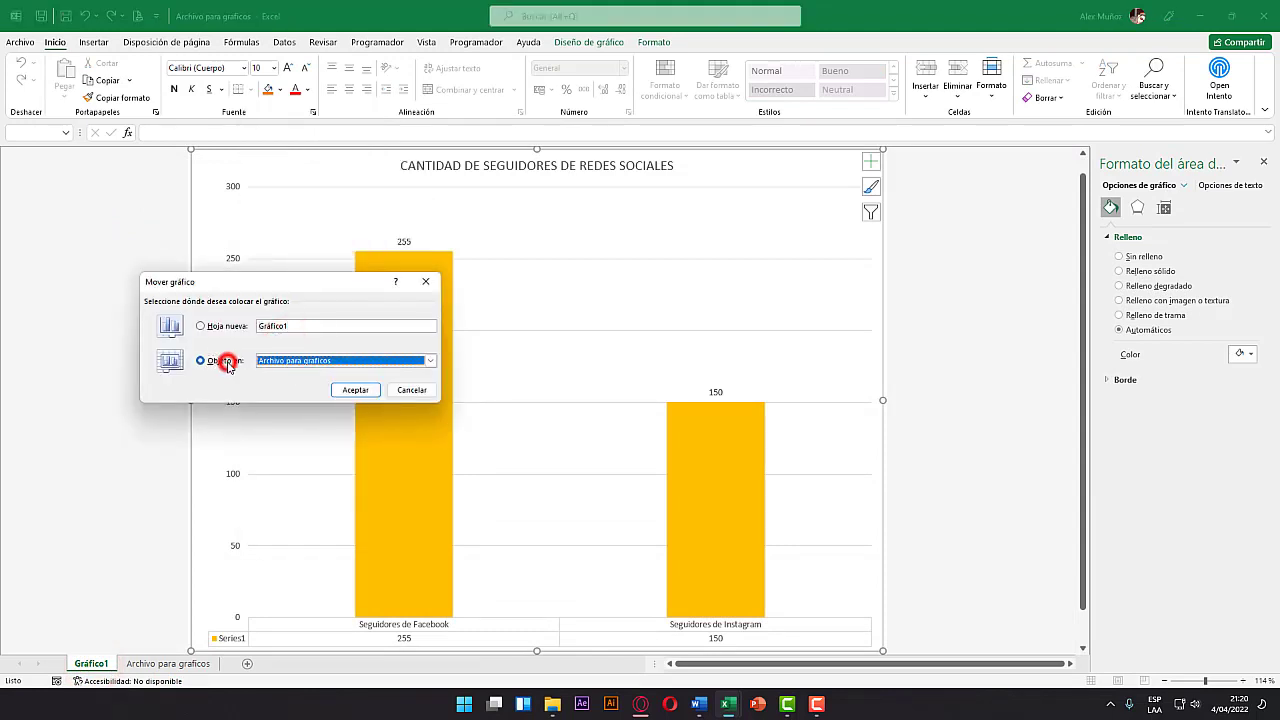
left_click(425, 281)
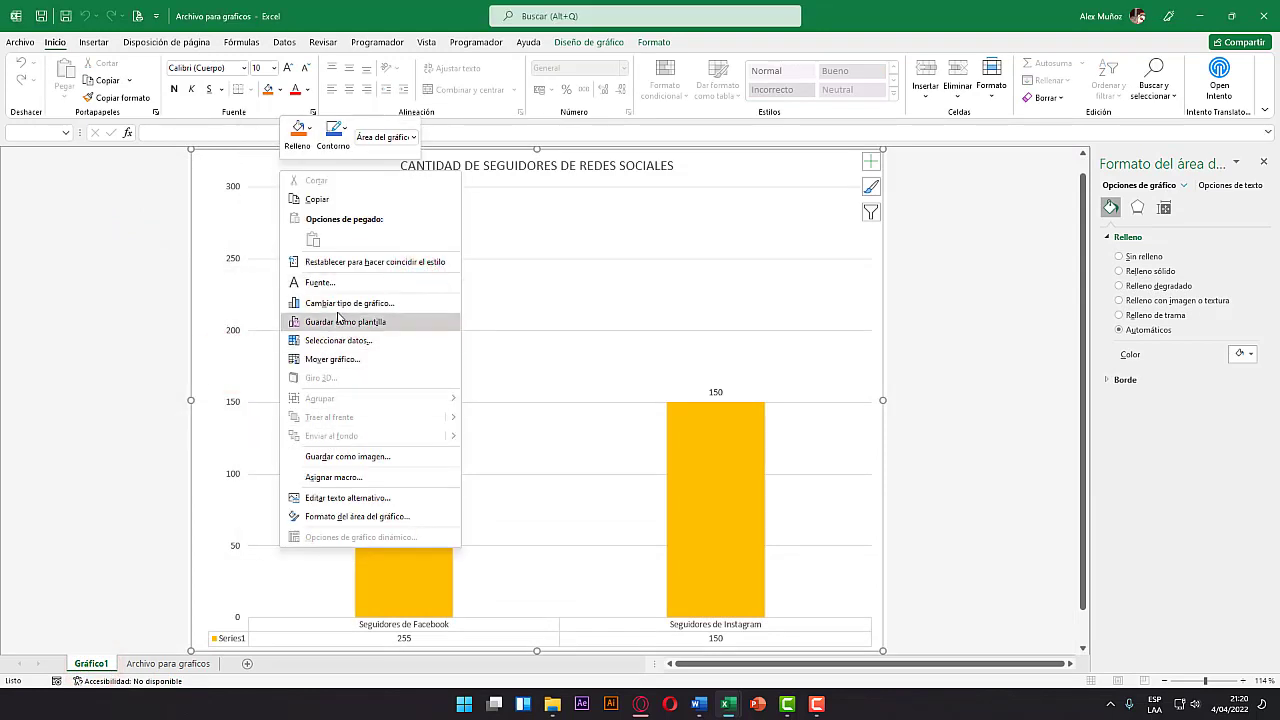
Place the follower chart as an object on the data sheet and enlarge it.
left_click(332, 359)
left_click(247, 377)
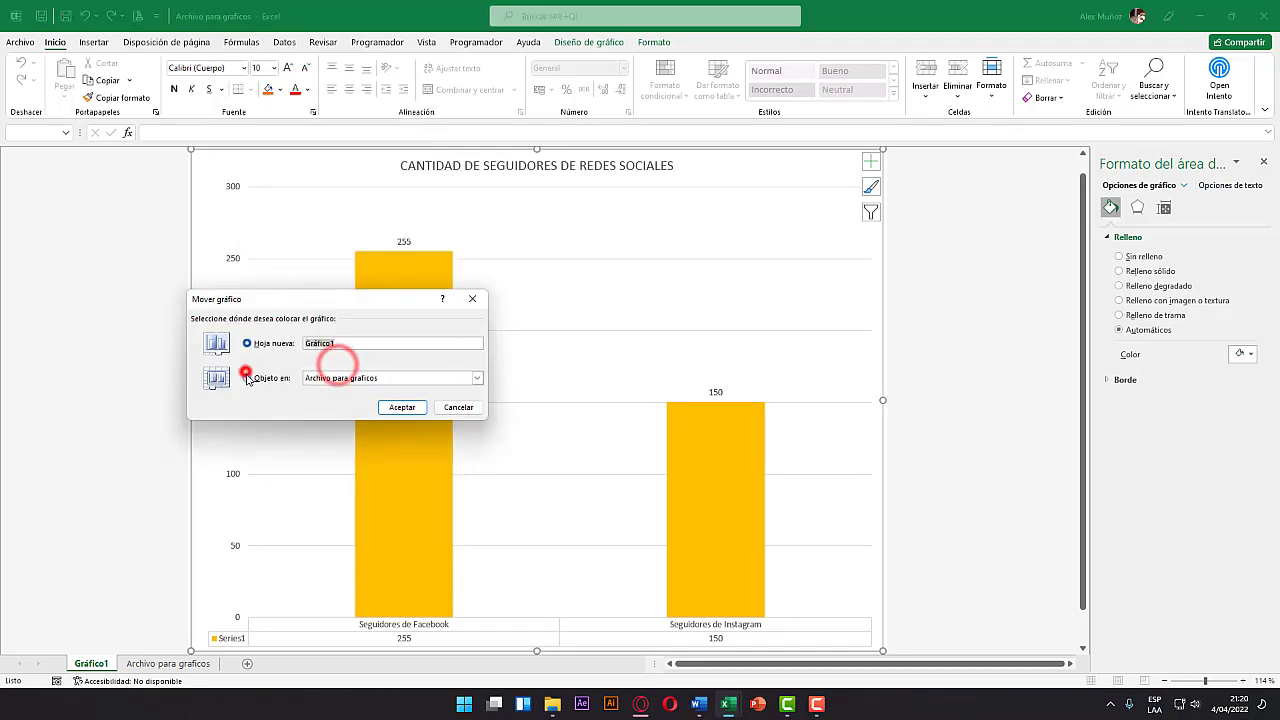
left_click(400, 407)
left_click_drag(668, 342, 690, 320)
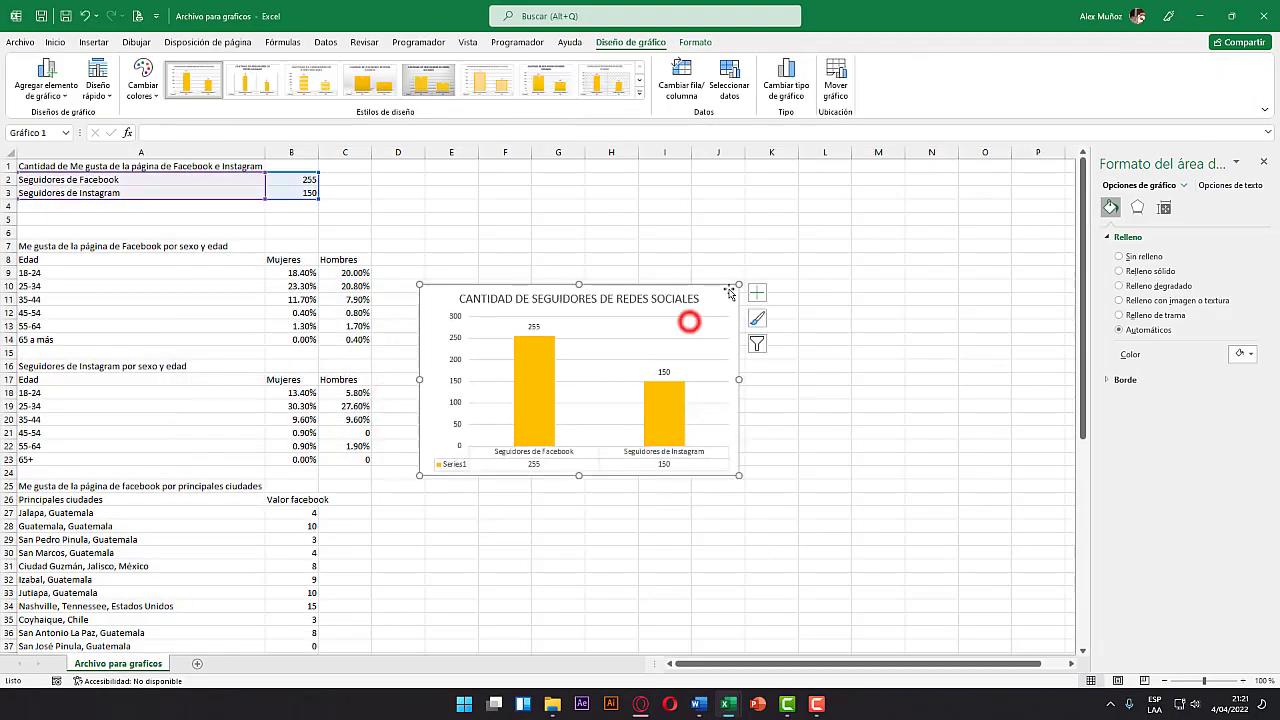
left_click_drag(739, 285, 806, 253)
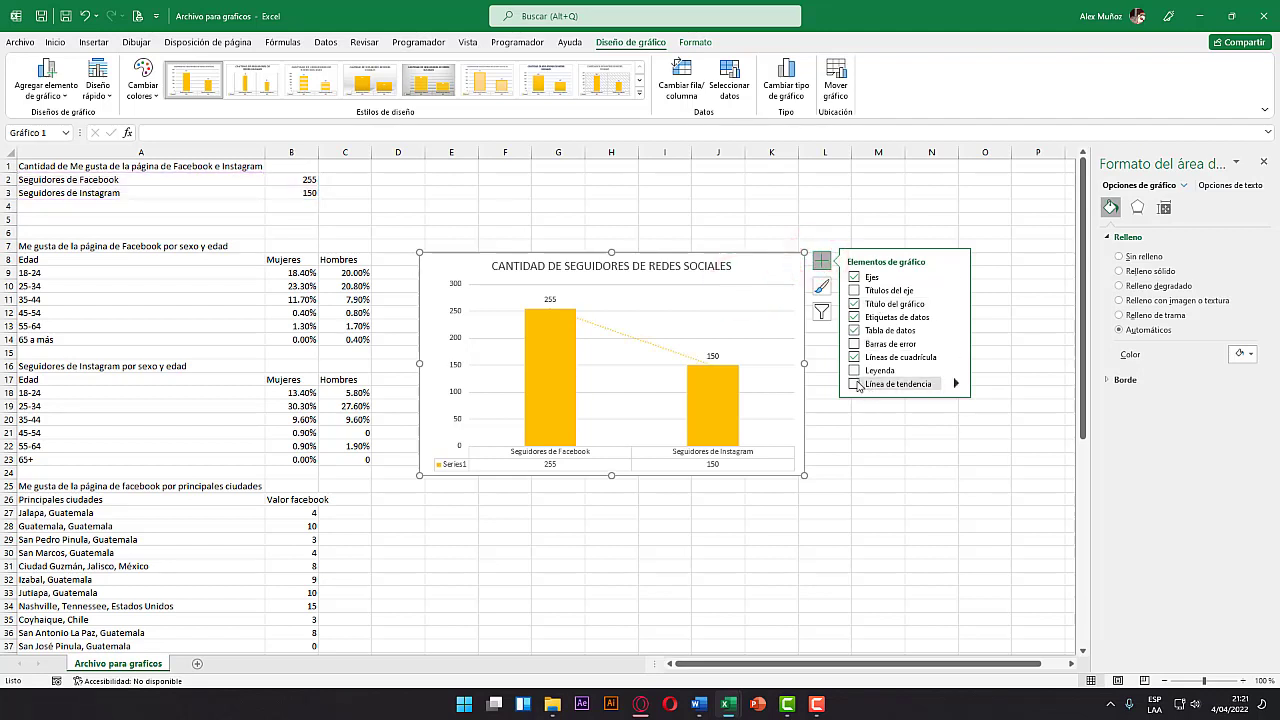
Add a dotted trendline from 255 to 150 to the column chart, then remove it.
left_click(956, 384)
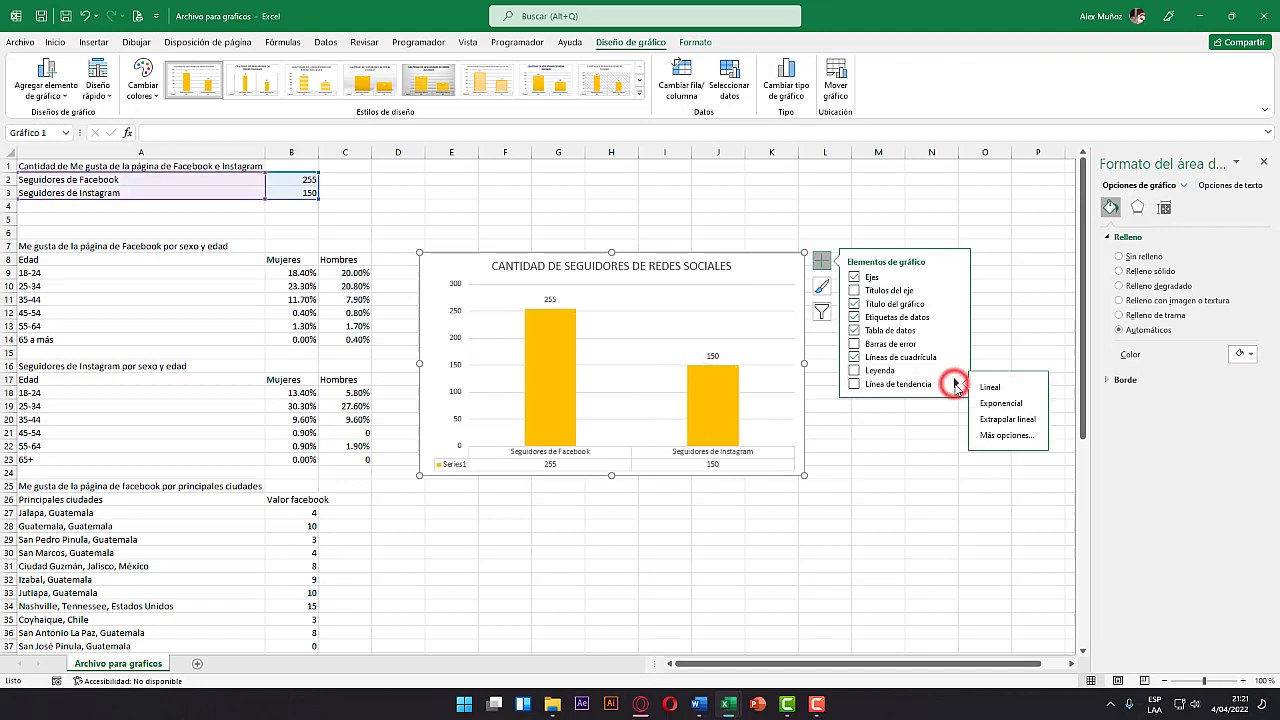
left_click(853, 384)
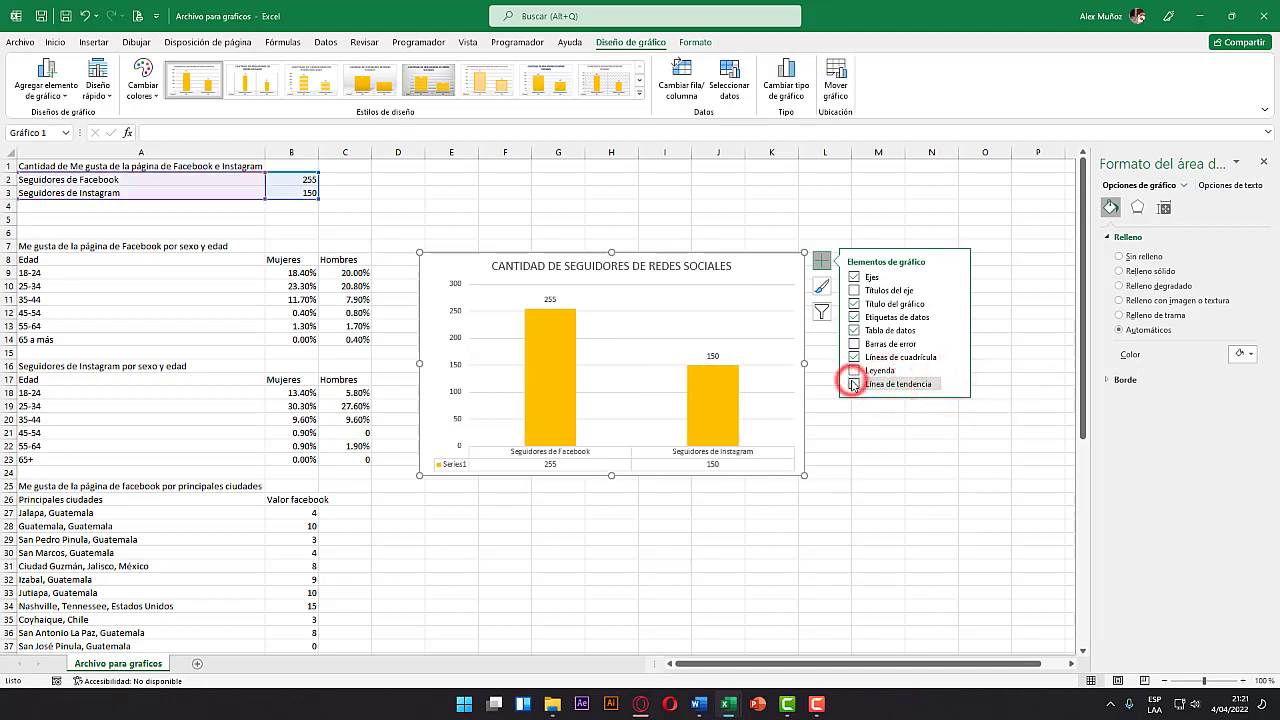
left_click(853, 384)
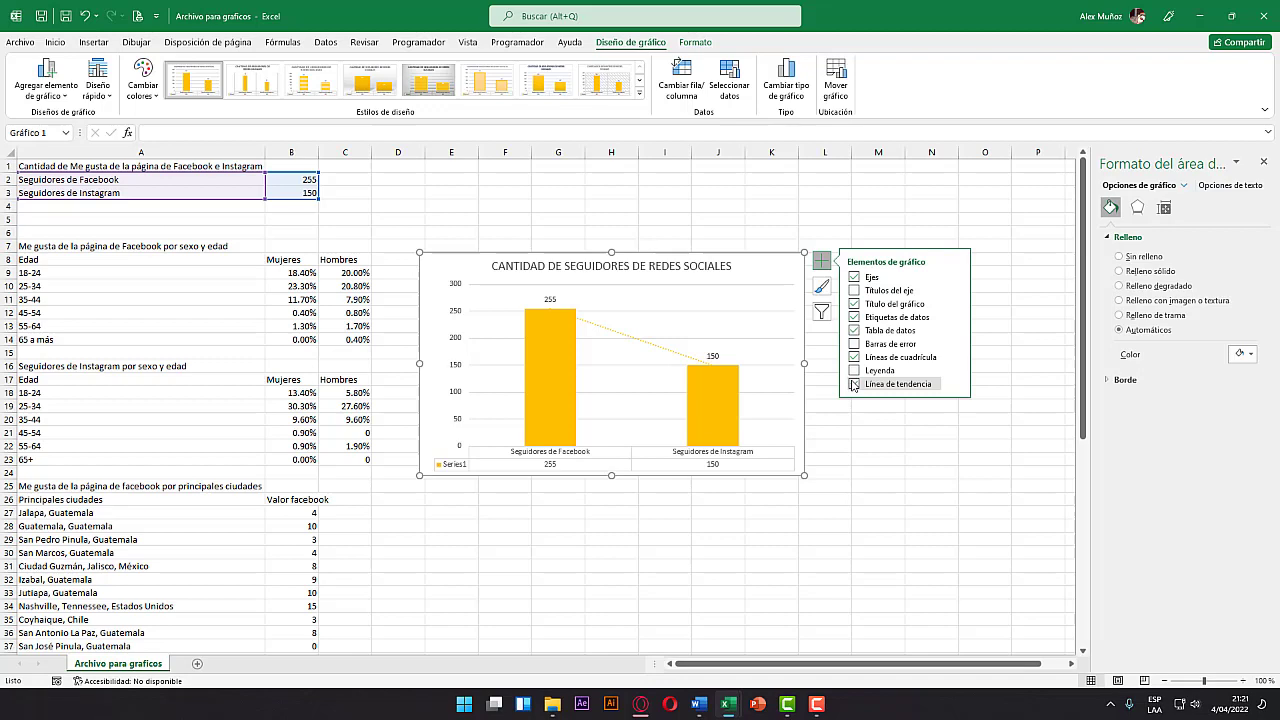
left_click(853, 385)
Reposition the column chart, then delete it from the sheet.
left_click(857, 423)
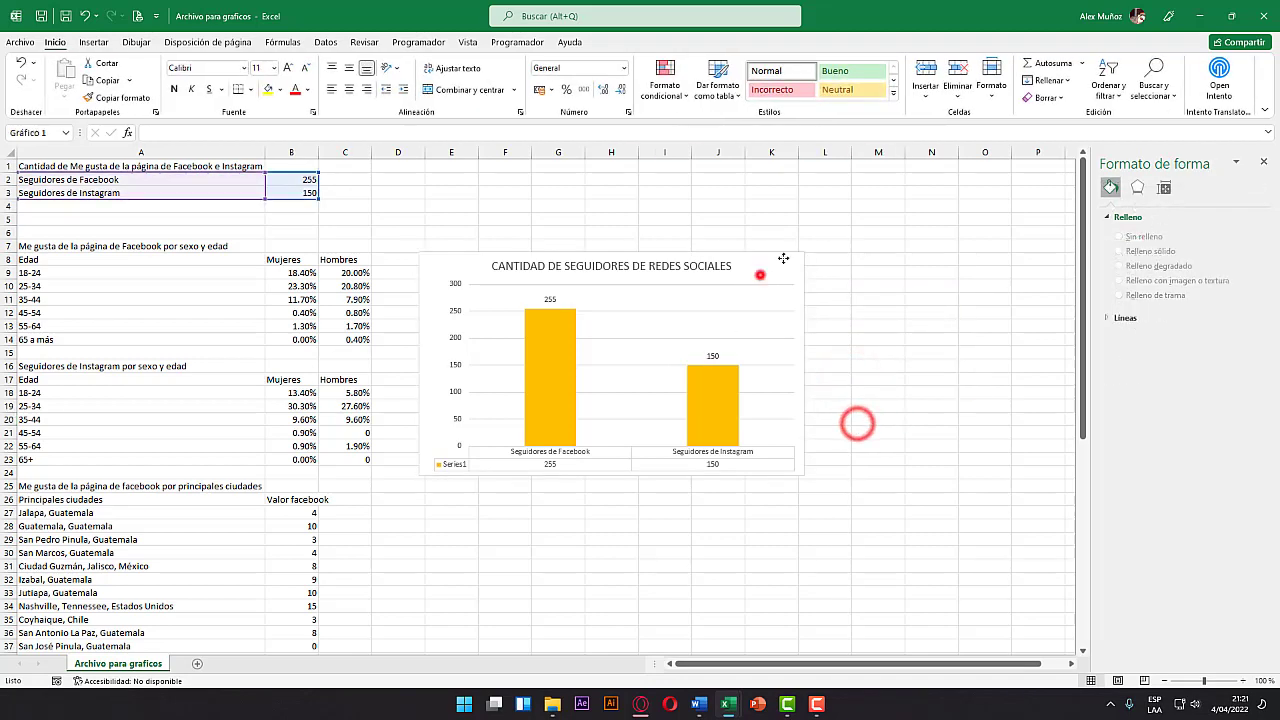
left_click_drag(758, 273, 819, 223)
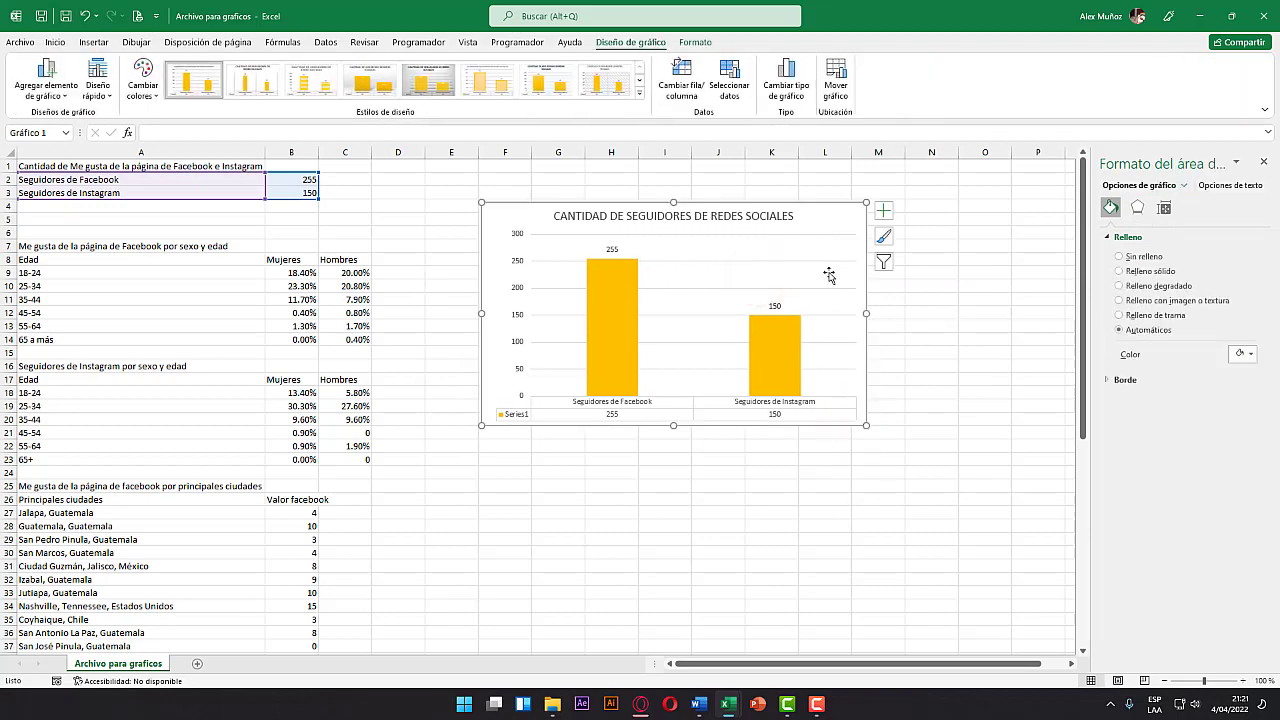
left_click_drag(831, 221, 823, 211)
key("Delete")
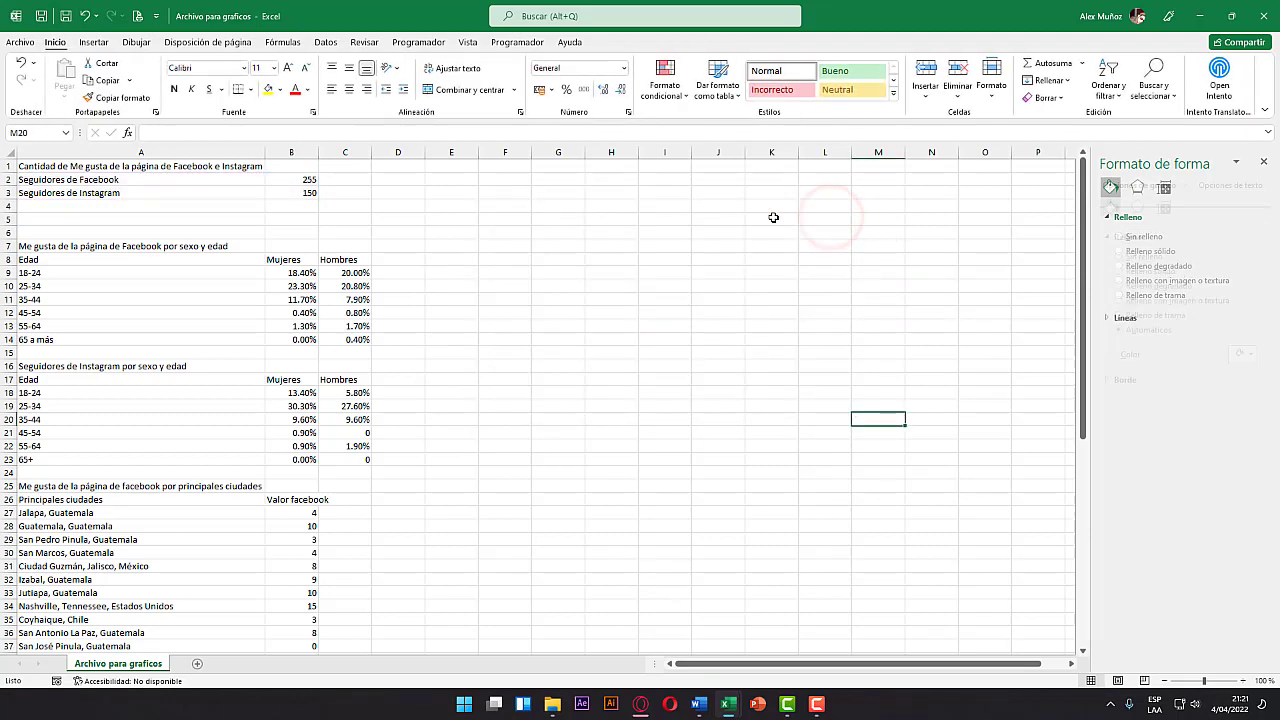
left_click_drag(54, 246, 354, 339)
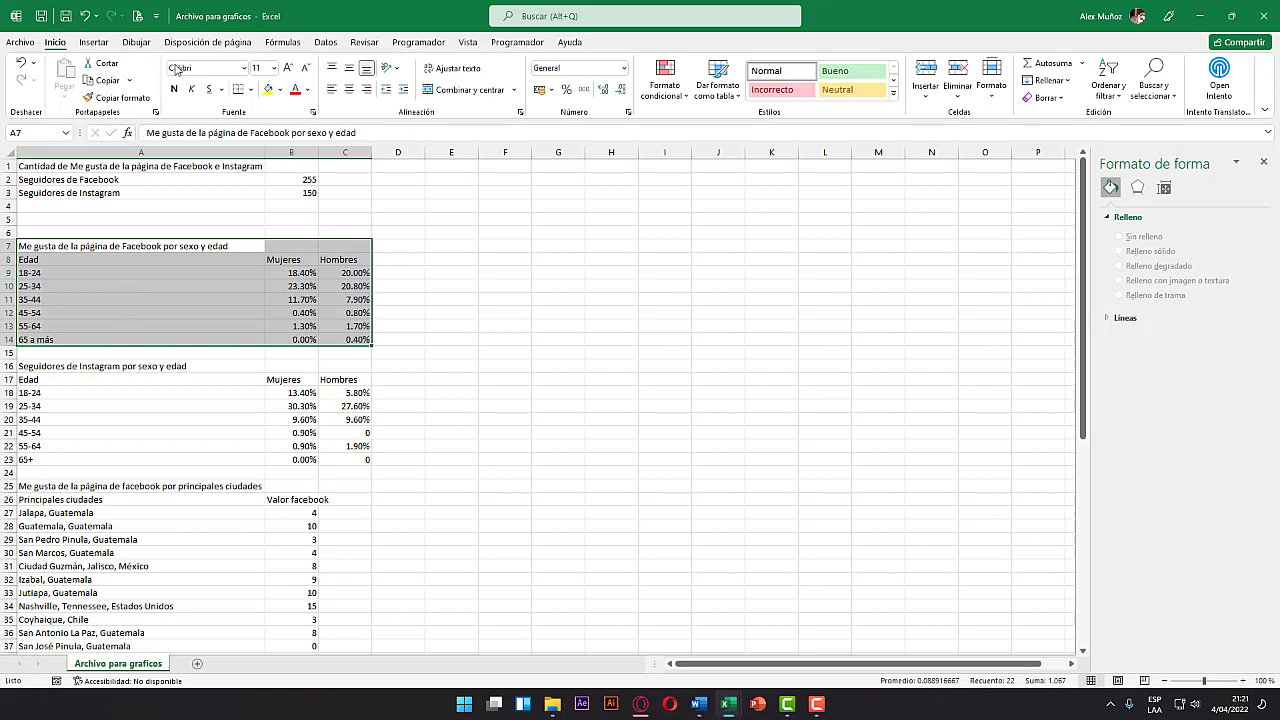
left_click(95, 42)
left_click(623, 97)
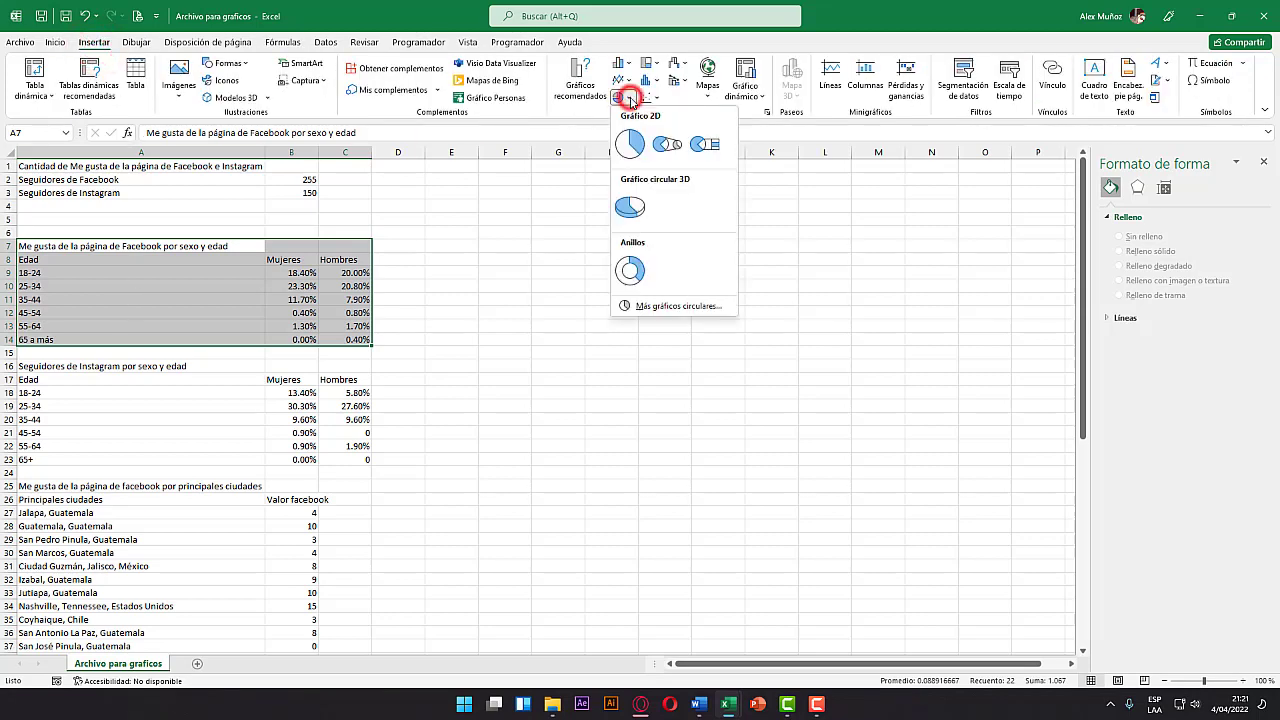
left_click(633, 145)
left_click_drag(706, 502, 996, 647)
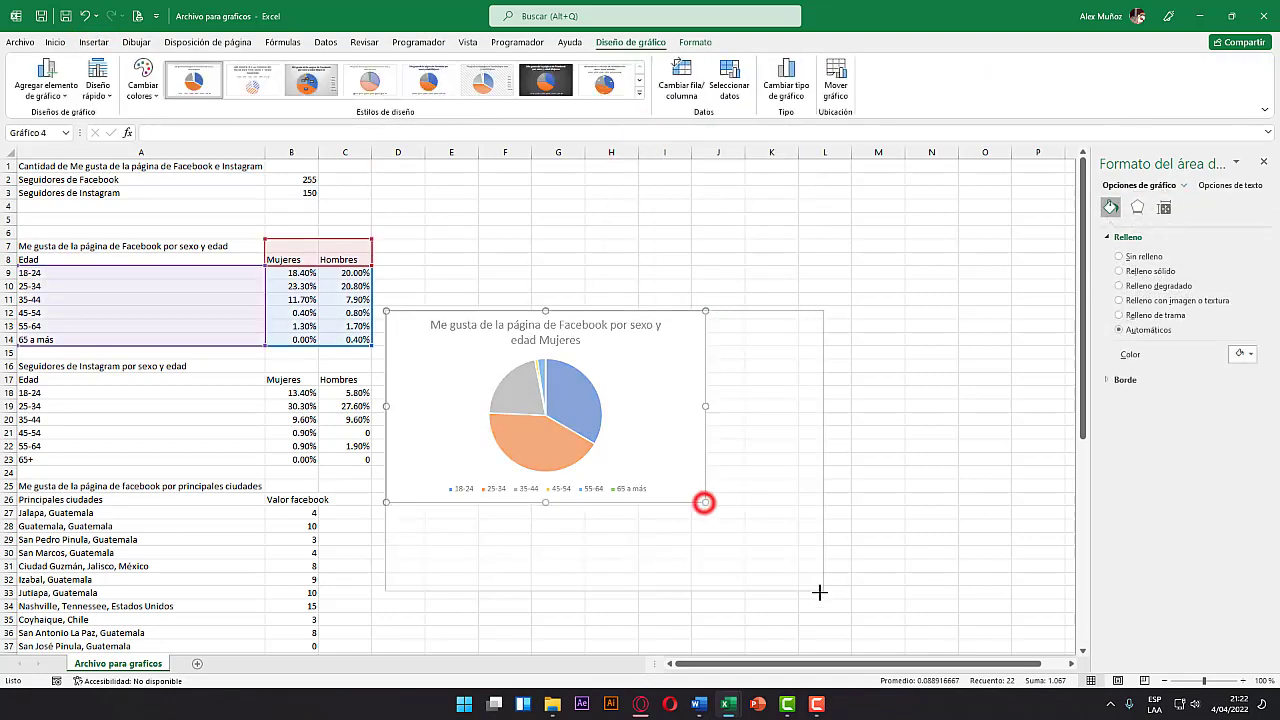
left_click_drag(903, 525, 905, 449)
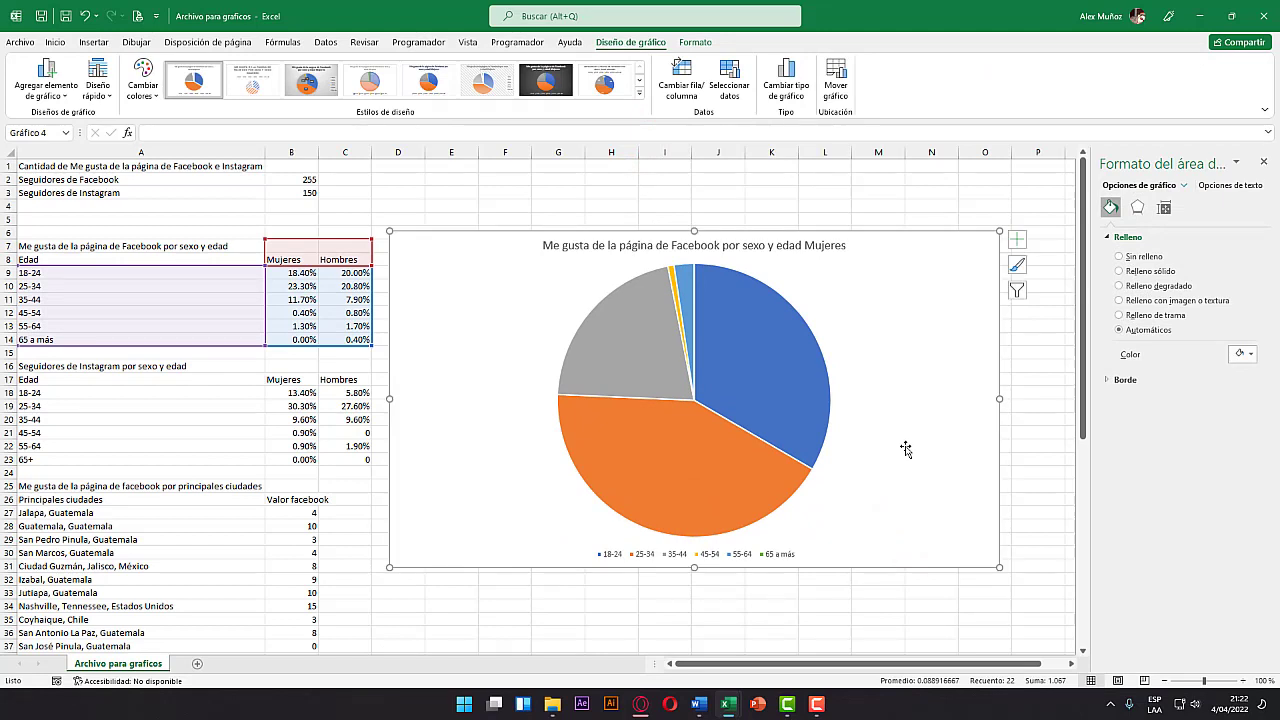
left_click(310, 80)
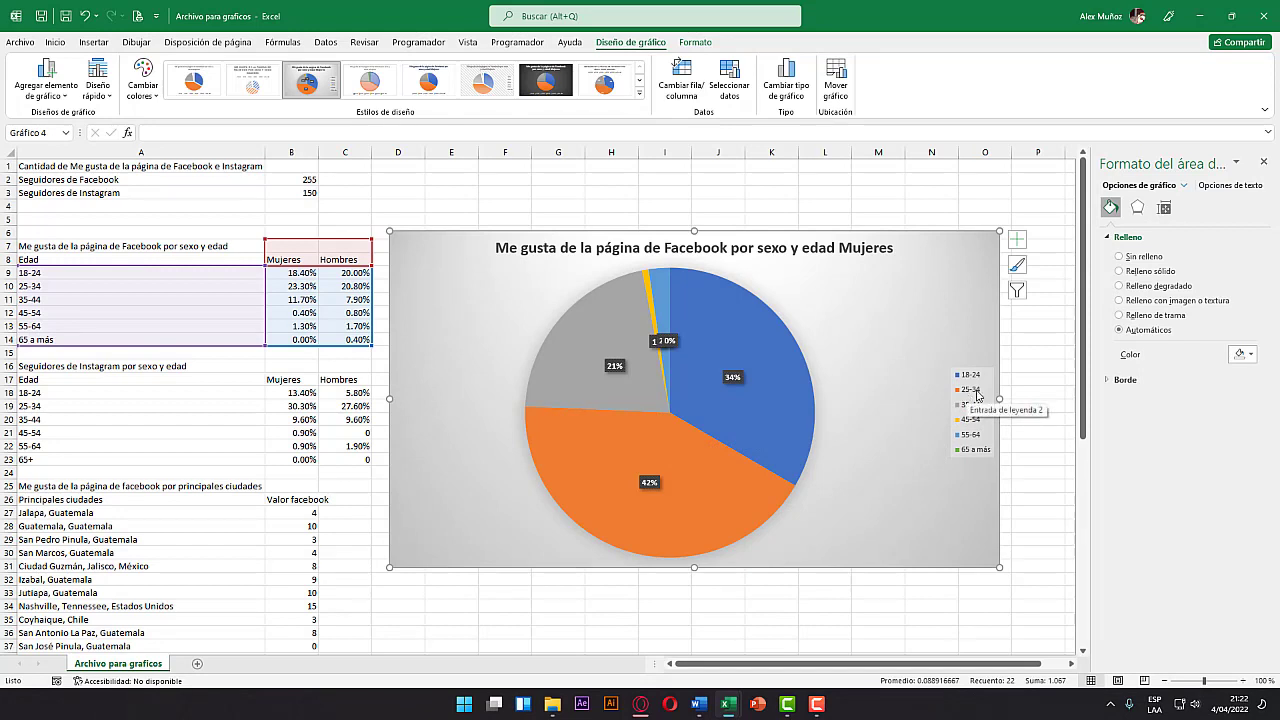
mouse_move(686, 497)
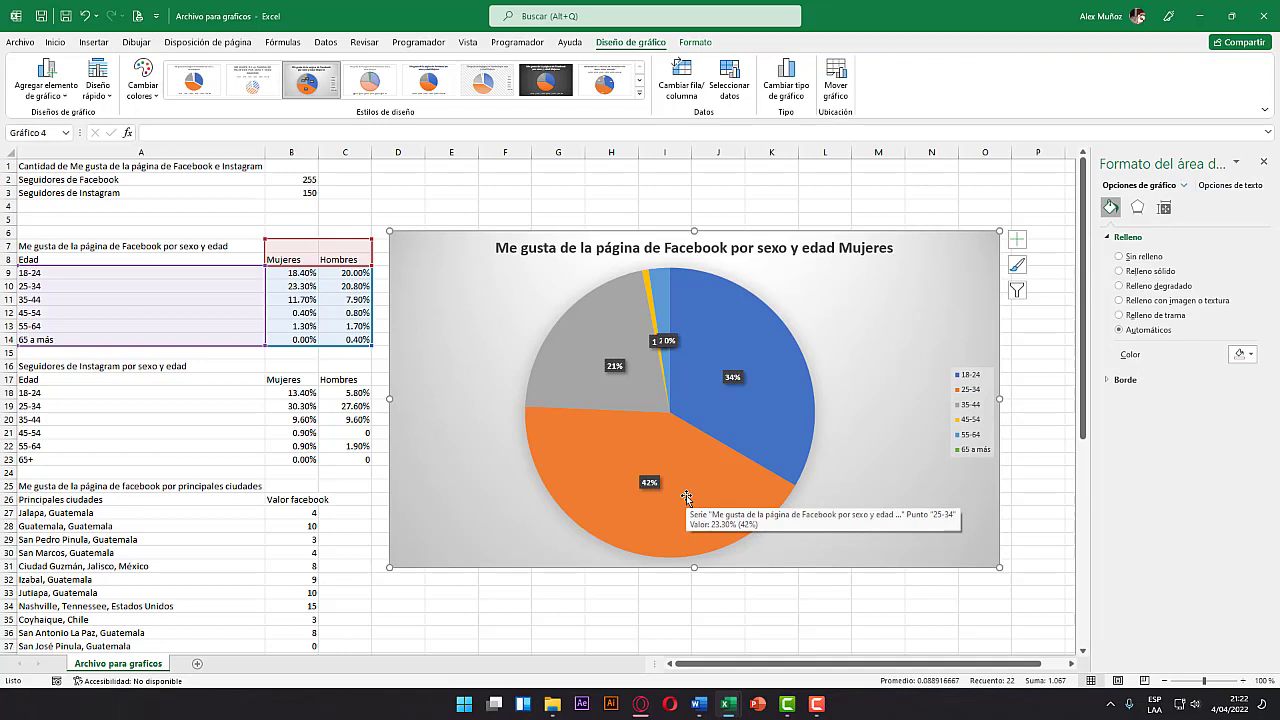
mouse_move(751, 381)
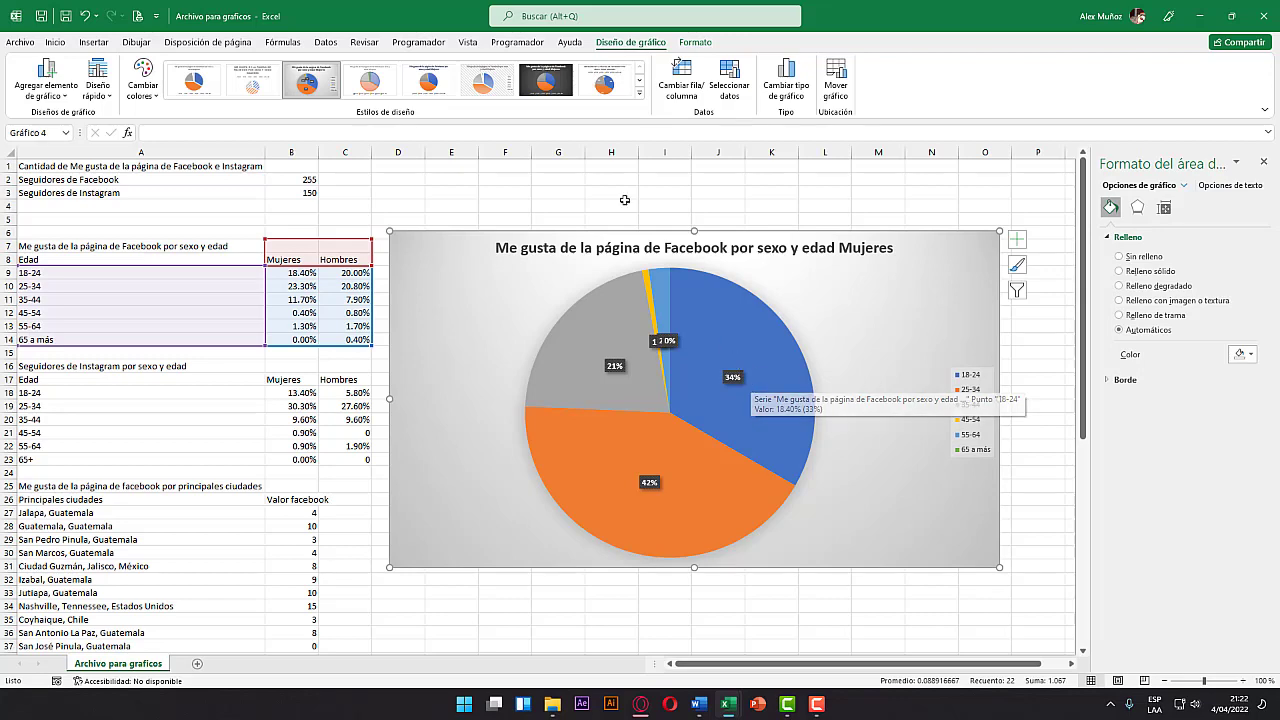
left_click(606, 86)
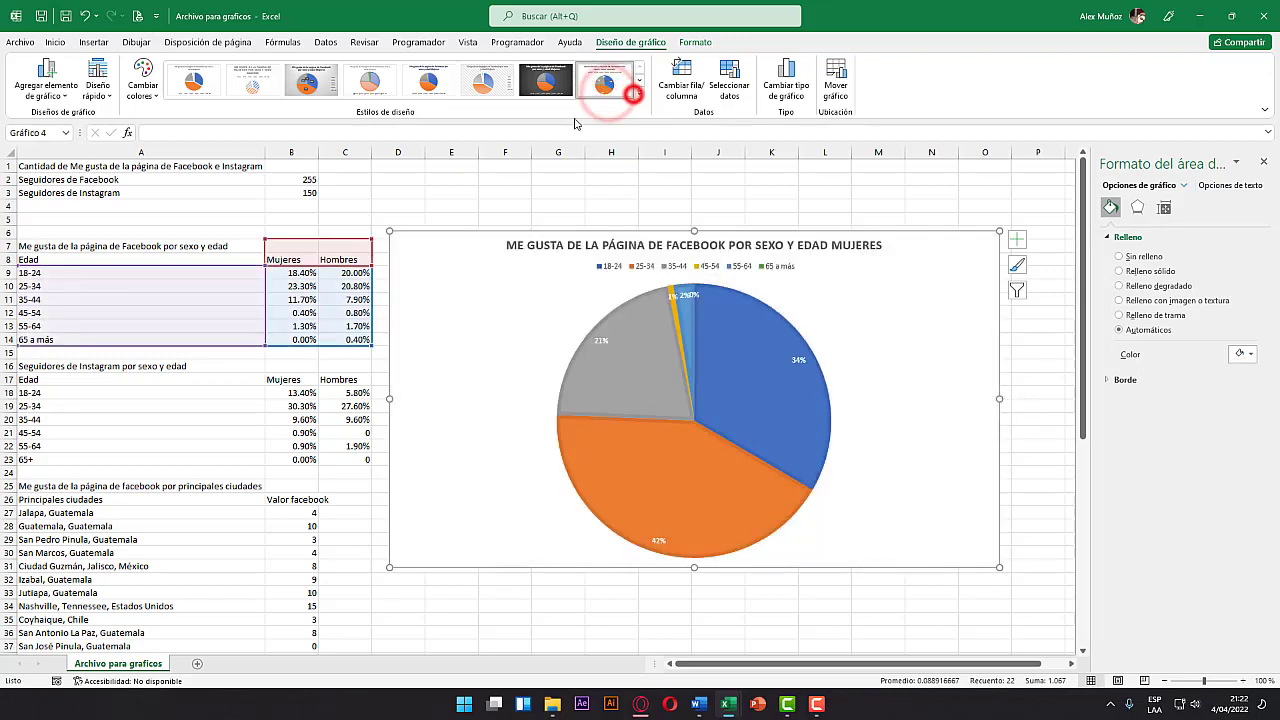
left_click(463, 86)
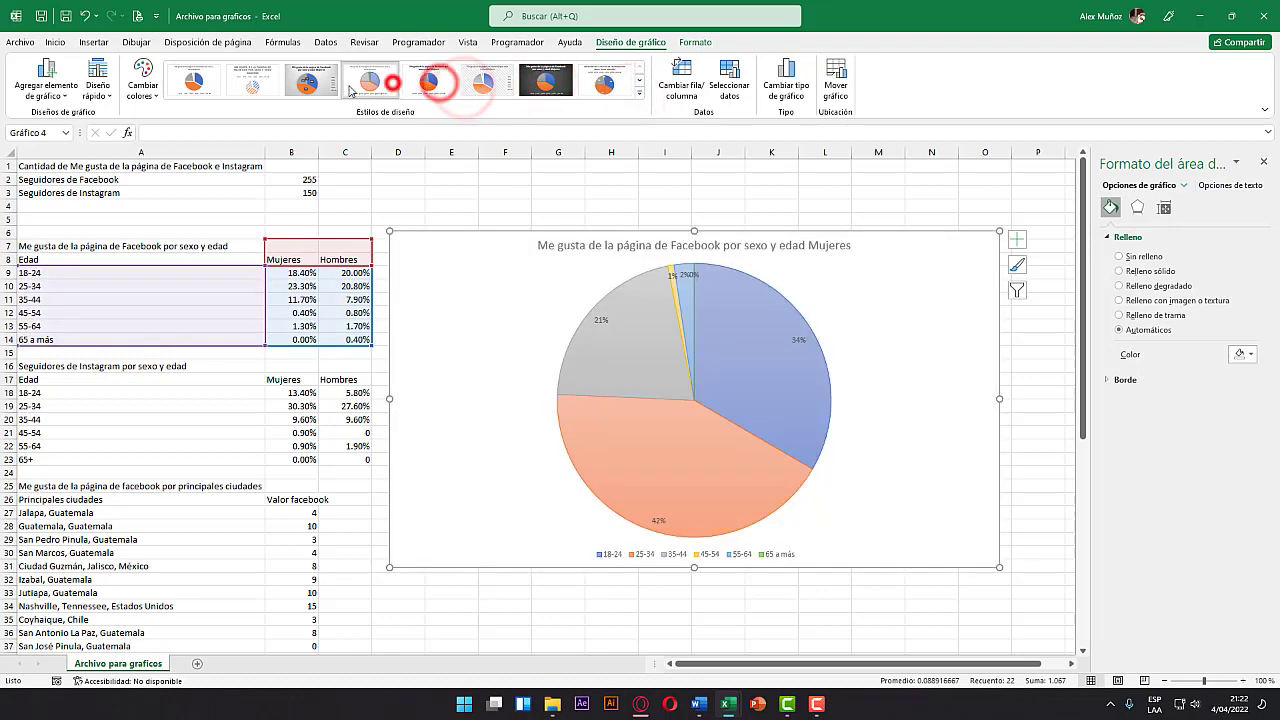
left_click(255, 85)
left_click(213, 86)
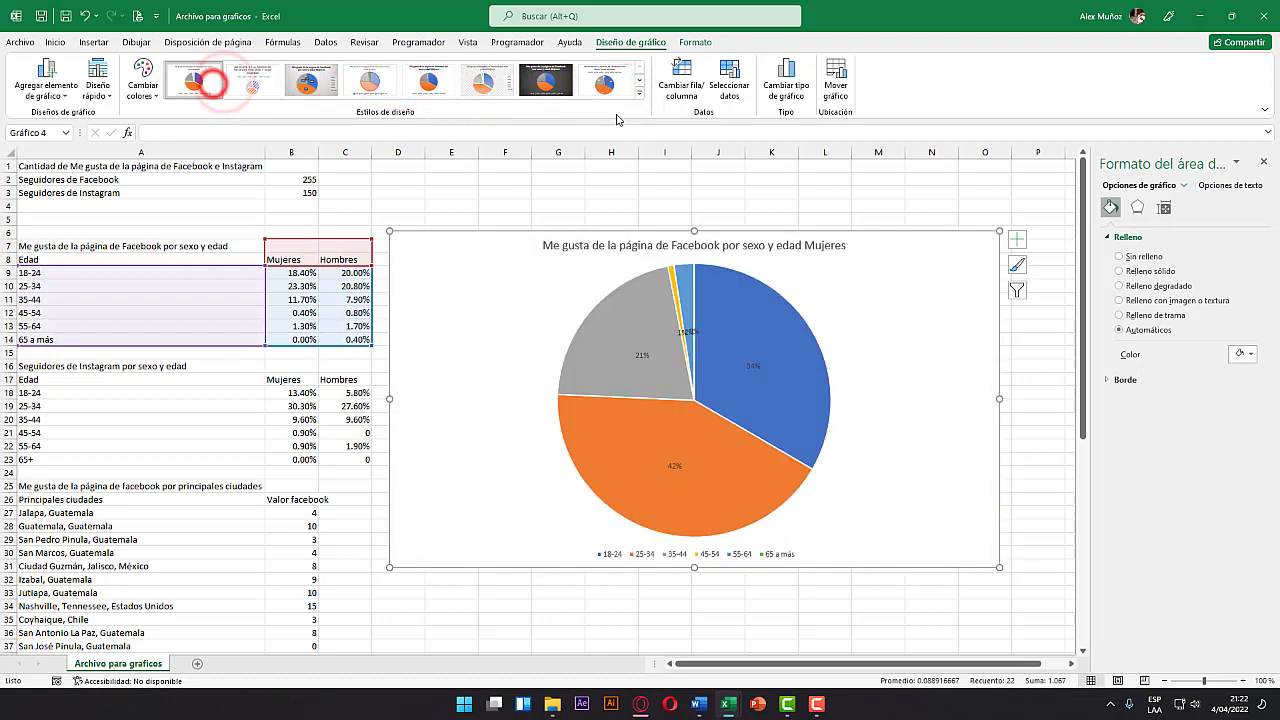
left_click(639, 92)
left_click(321, 122)
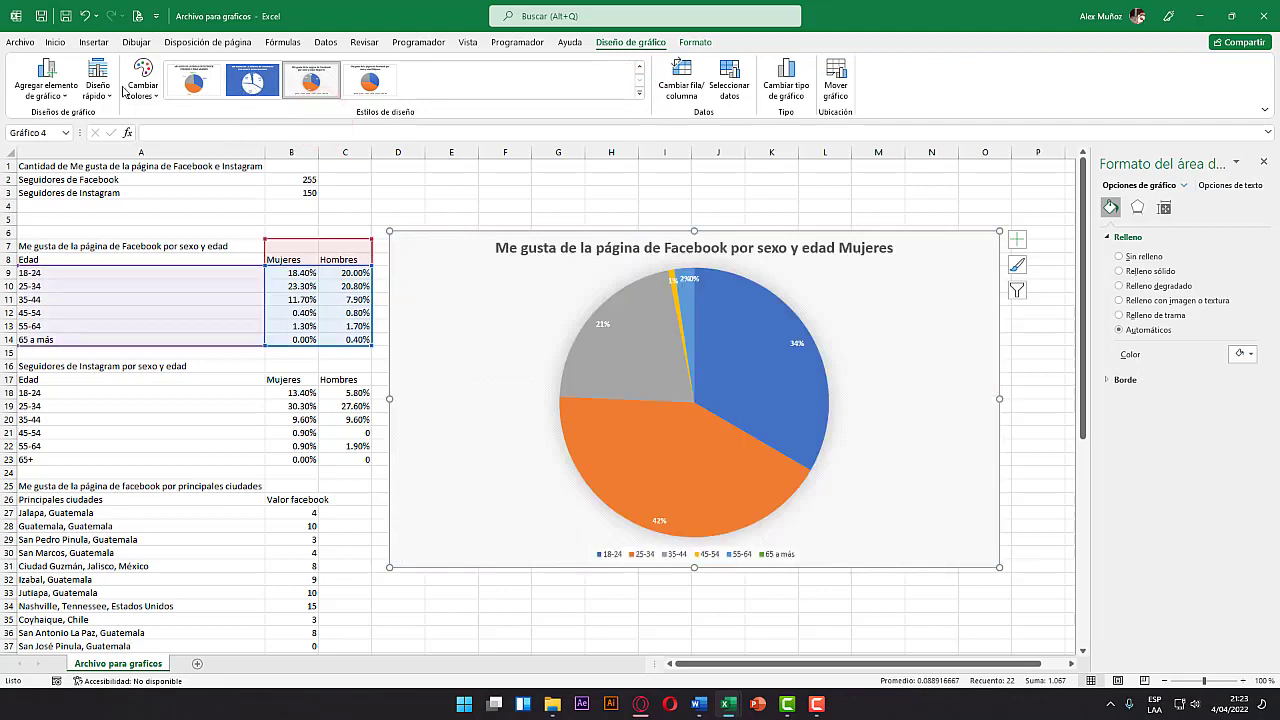
left_click(143, 80)
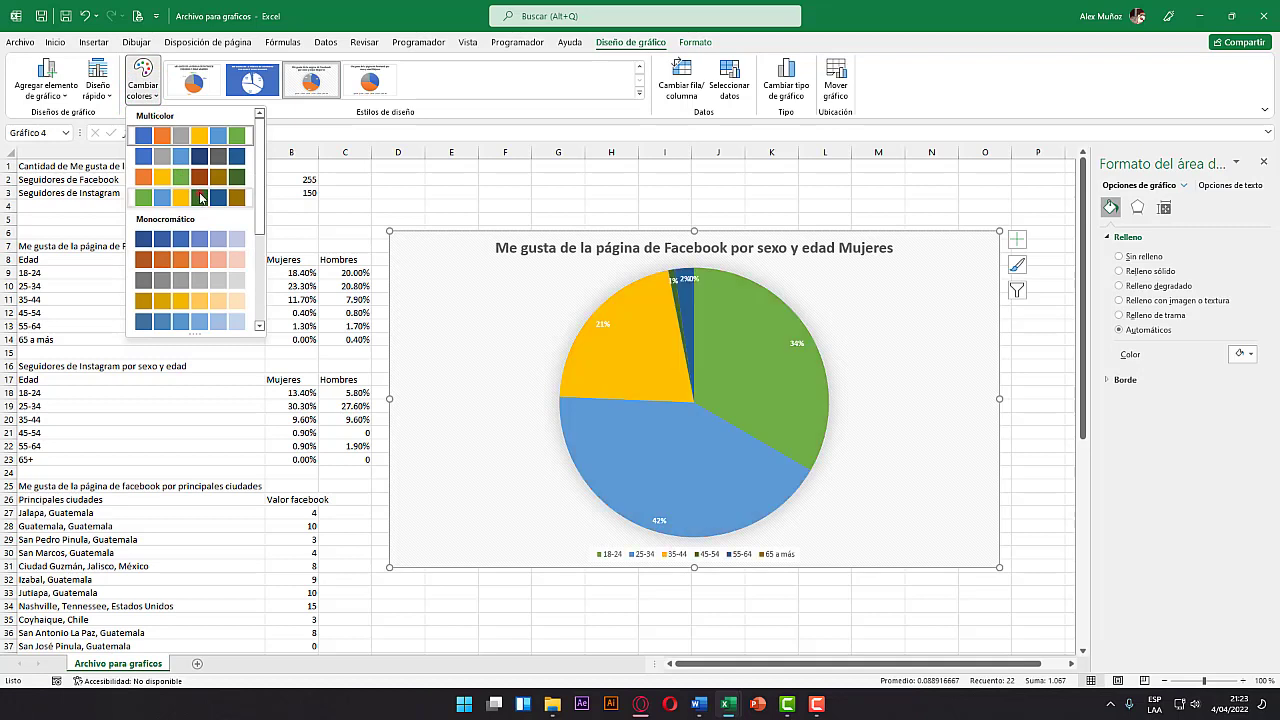
left_click(199, 197)
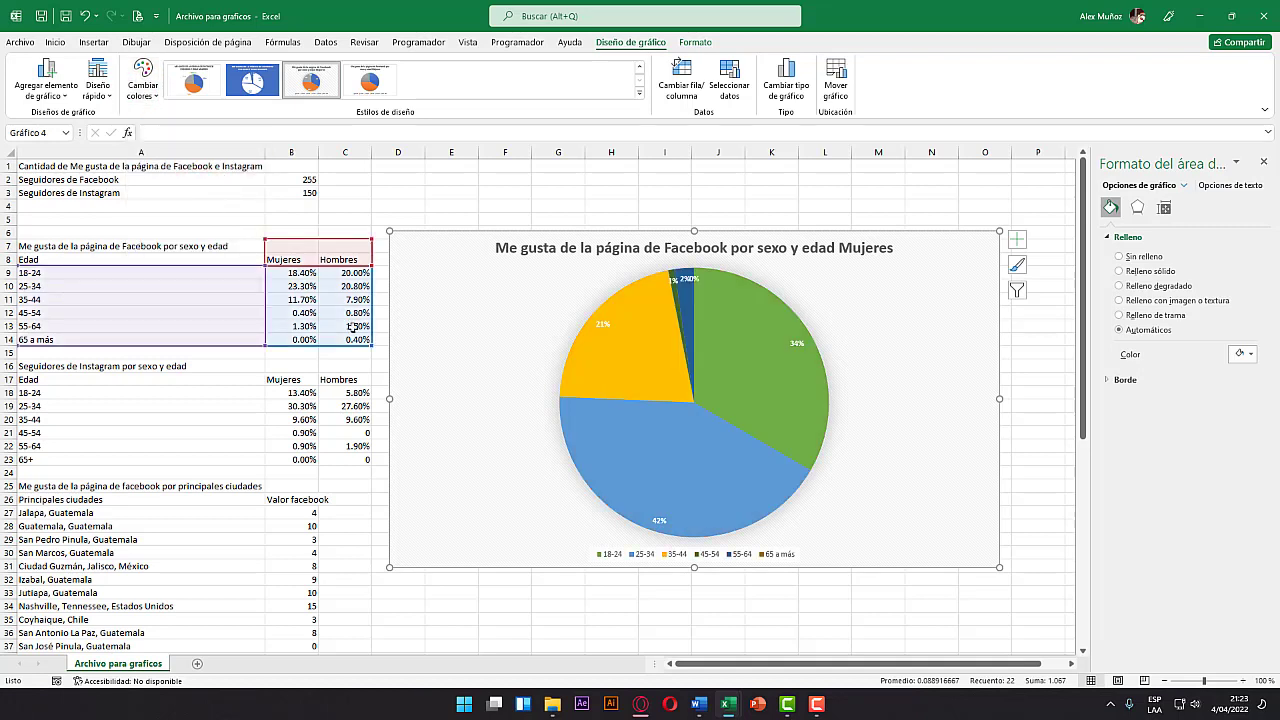
key("Delete")
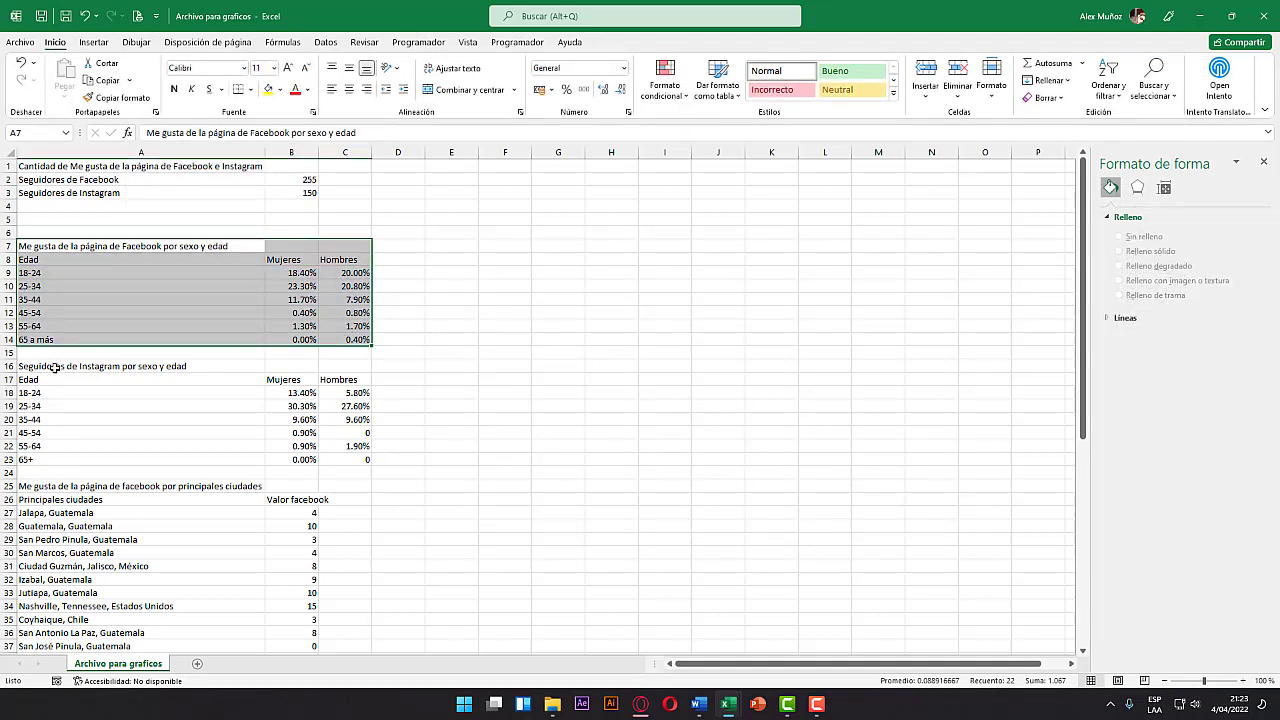
Insert a doughnut chart of the Instagram sex-and-age table A16:C23 and enlarge it.
left_click_drag(54, 367, 345, 458)
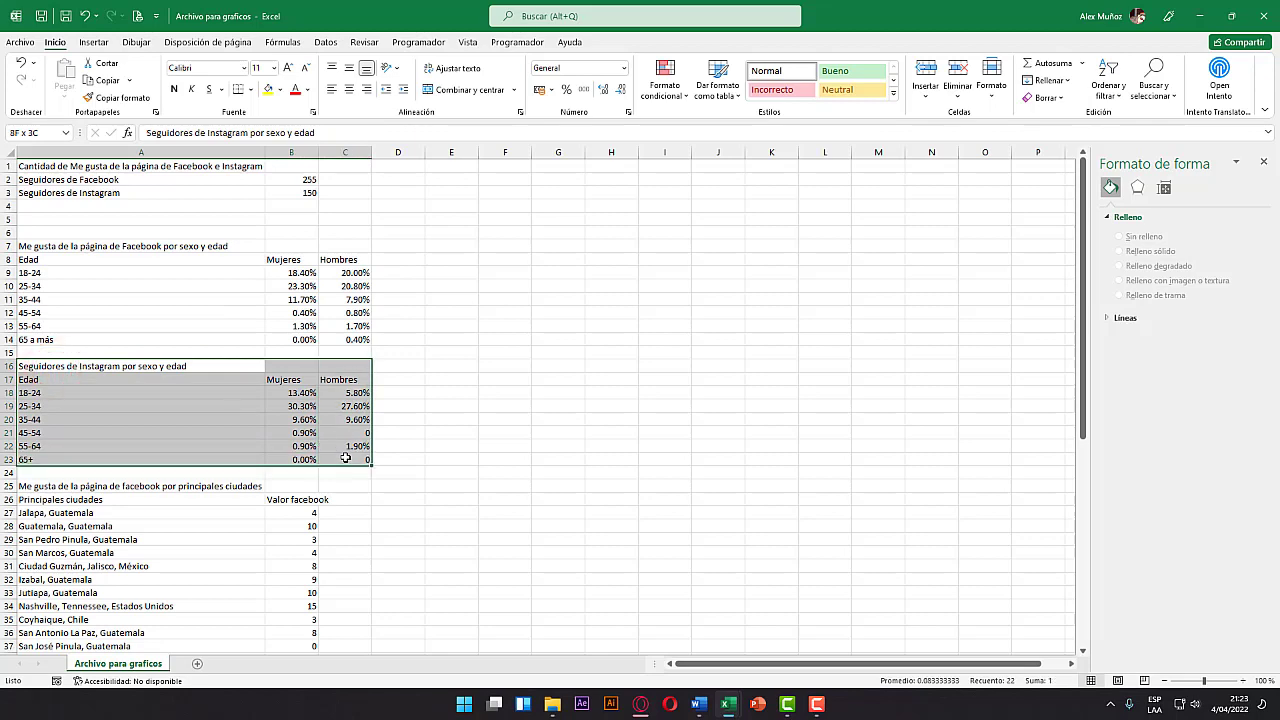
left_click(94, 42)
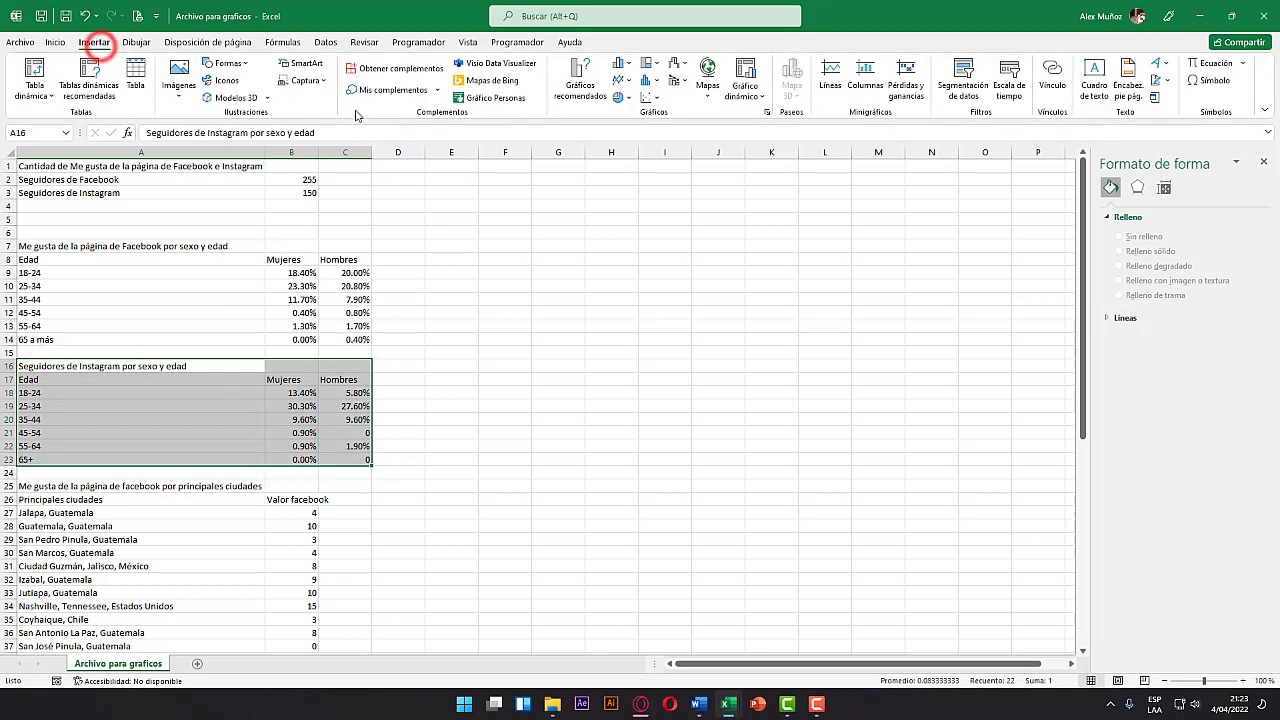
left_click(628, 98)
left_click(630, 277)
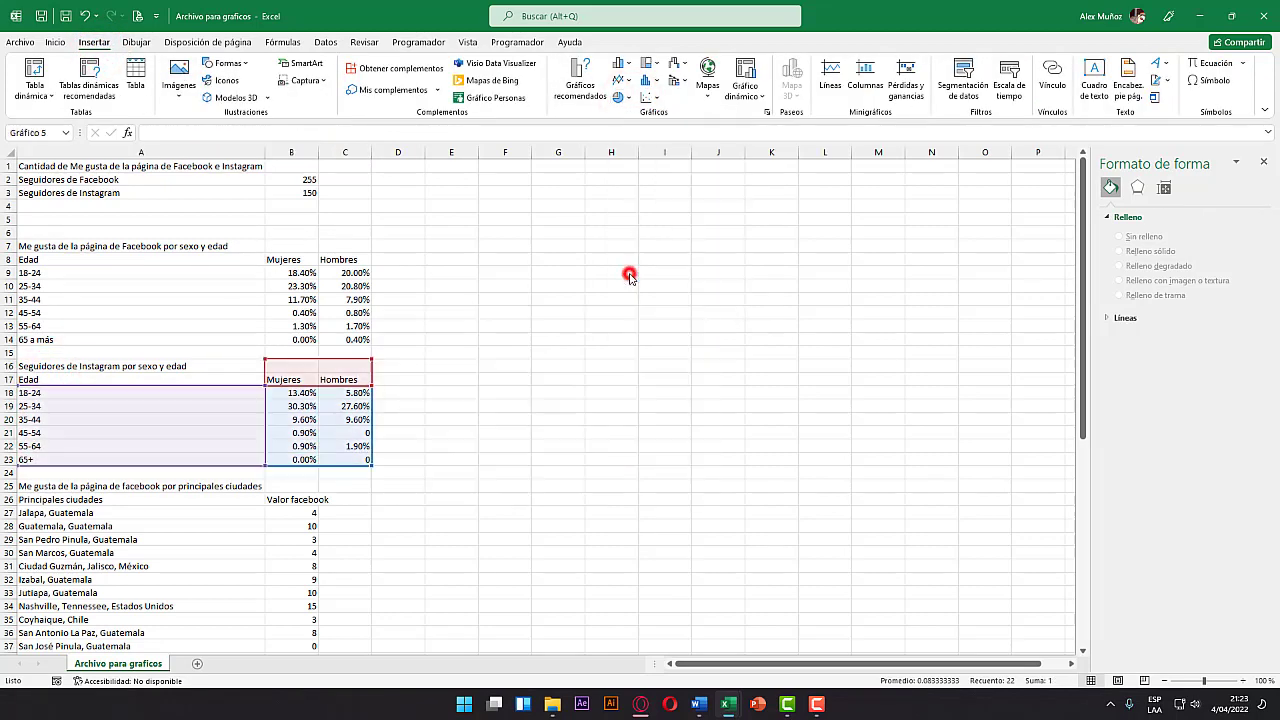
left_click_drag(706, 503, 834, 371)
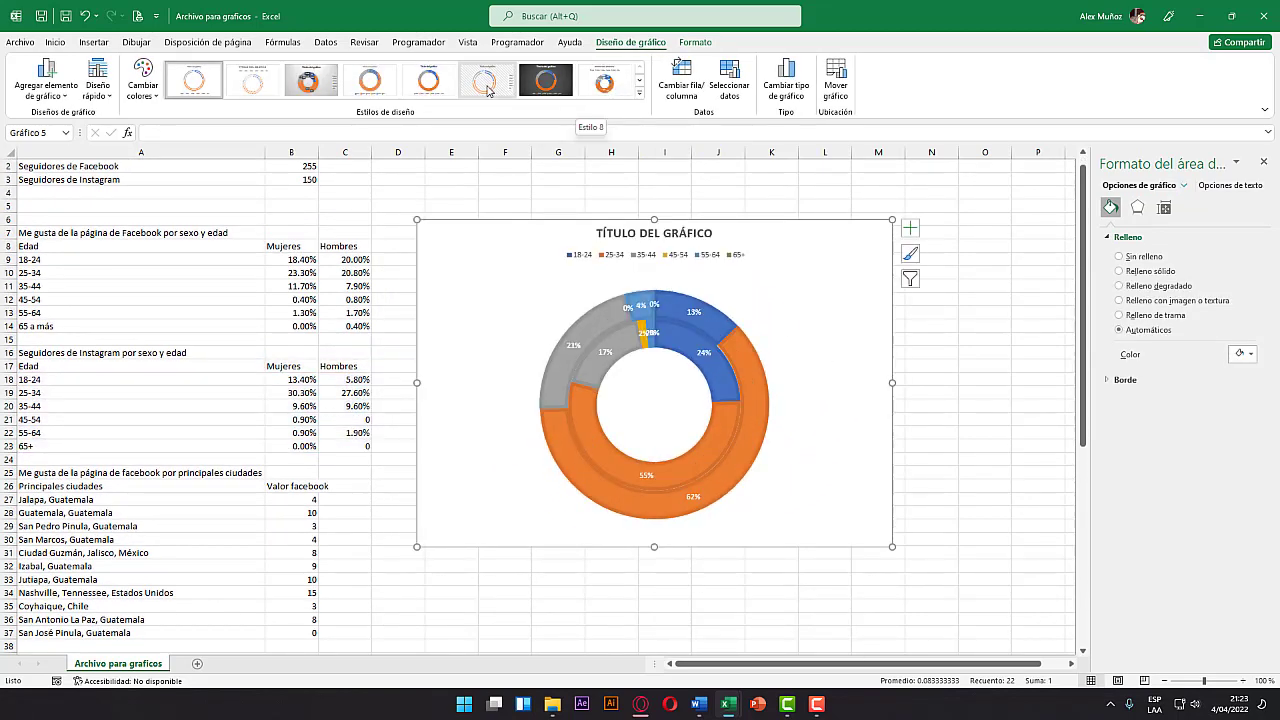
Apply a chart style with the legend at the bottom, then select the Mujeres and Hombres rings.
left_click(639, 92)
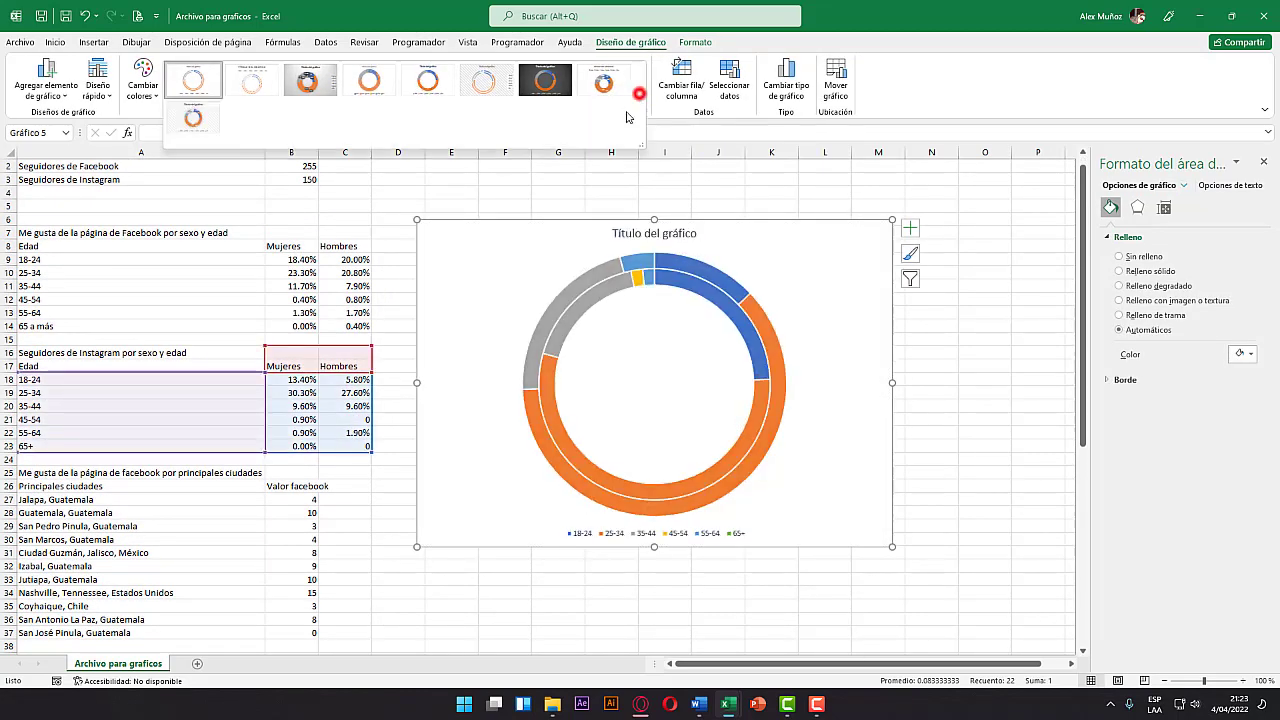
left_click(209, 119)
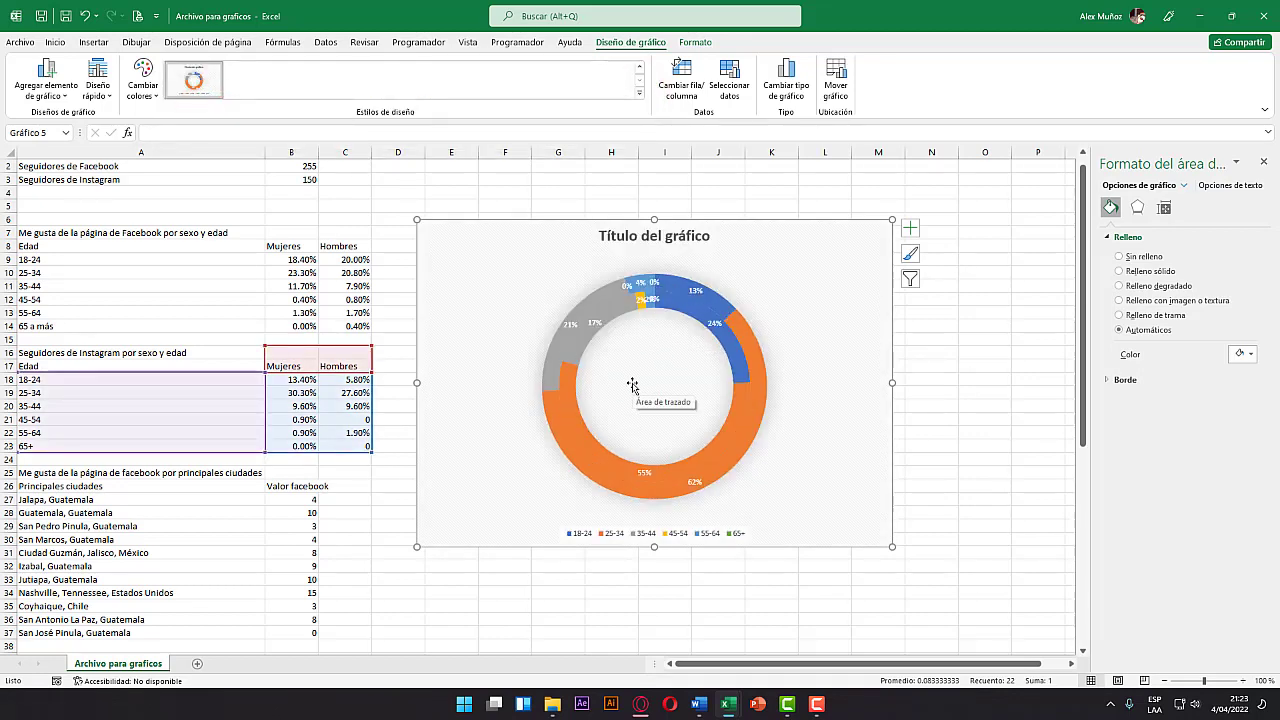
mouse_move(727, 347)
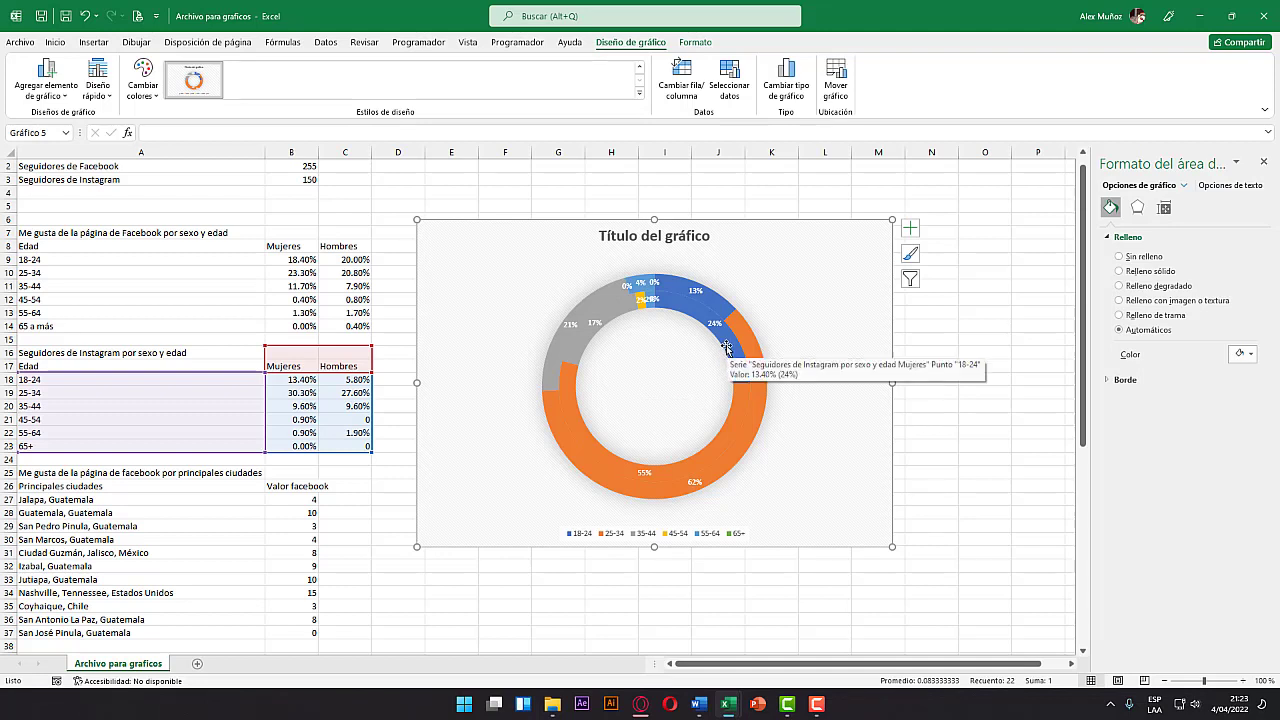
left_click(727, 347)
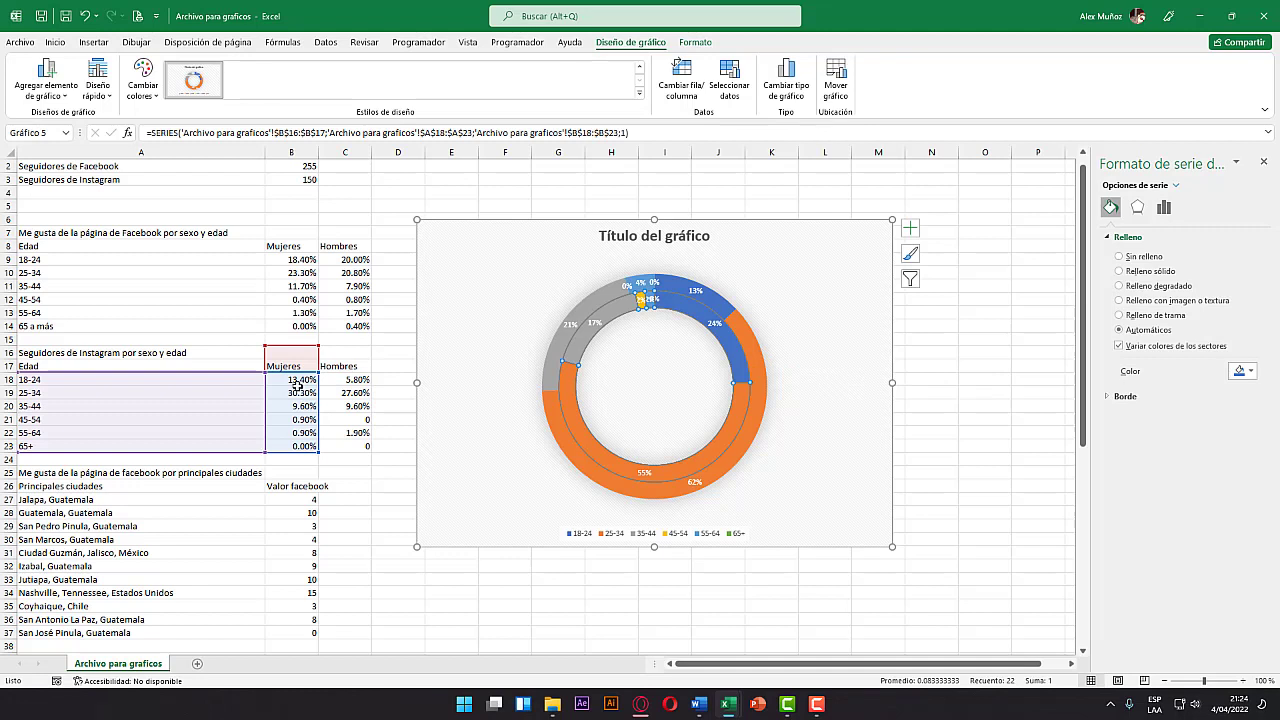
left_click(700, 292)
left_click(727, 310)
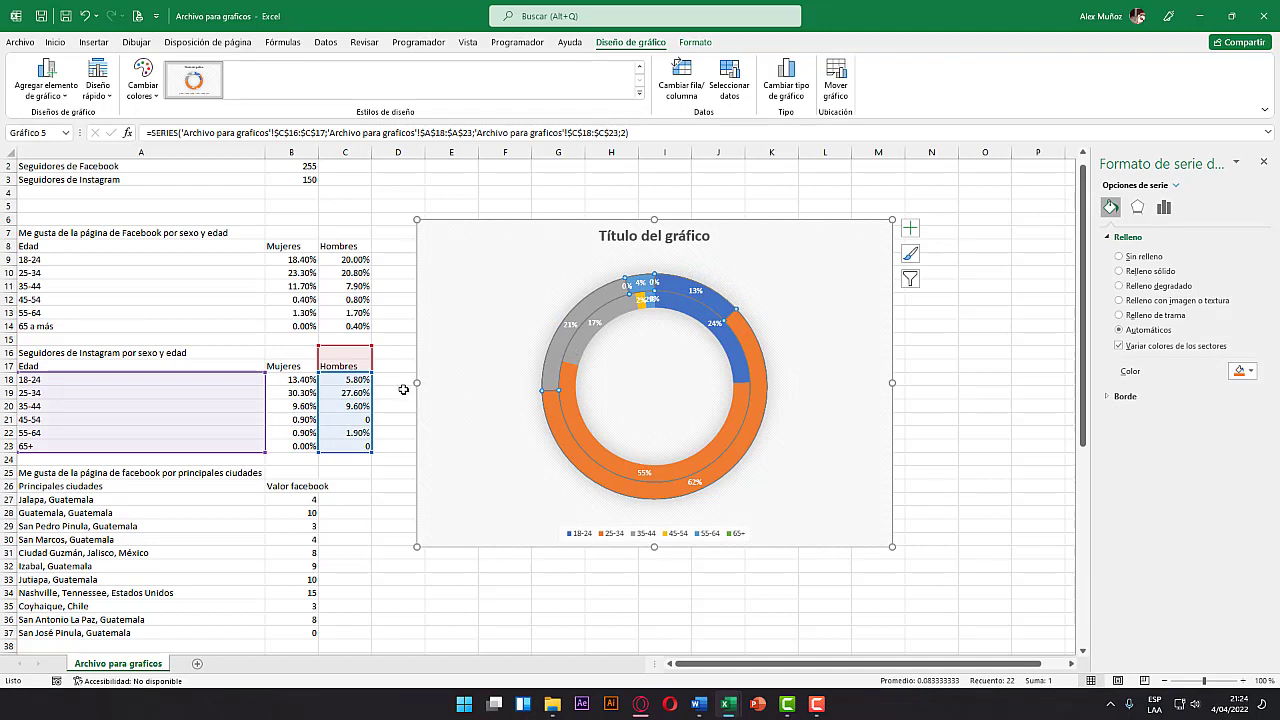
left_click(837, 323)
left_click(737, 314)
Apply another chart style to the doughnut, then delete the whole chart.
left_click(640, 92)
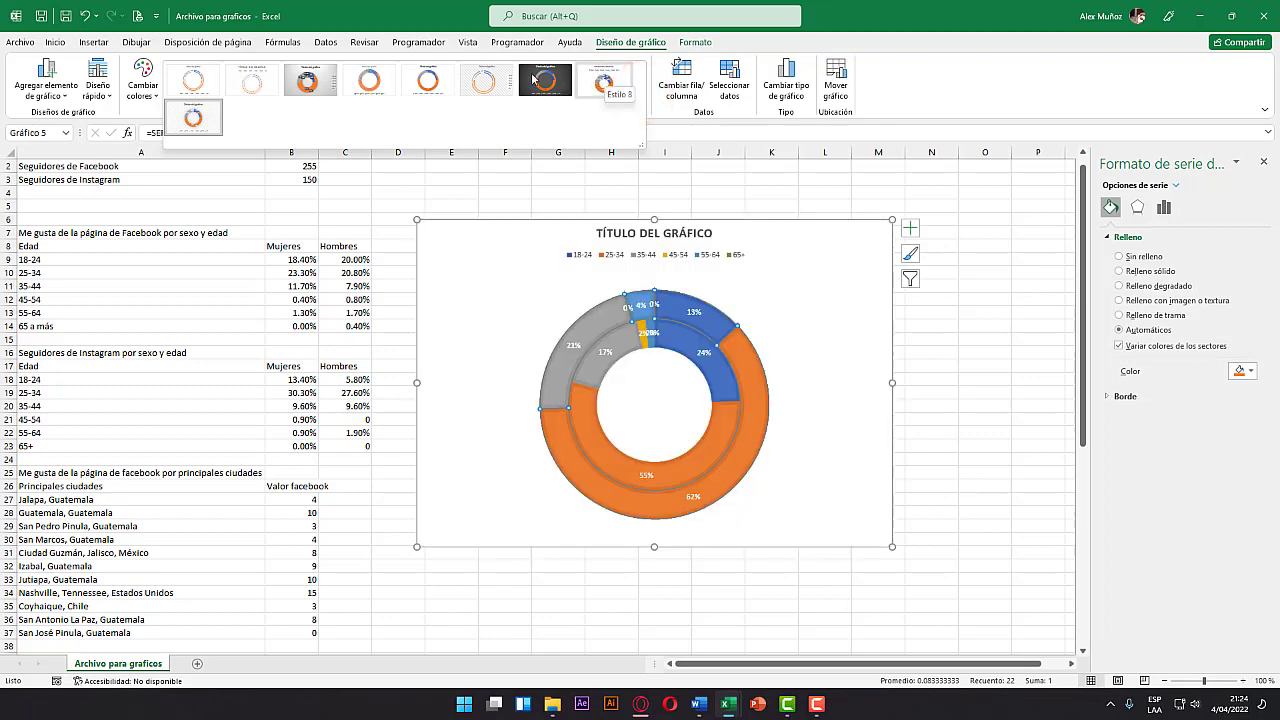
left_click(279, 81)
left_click(808, 263)
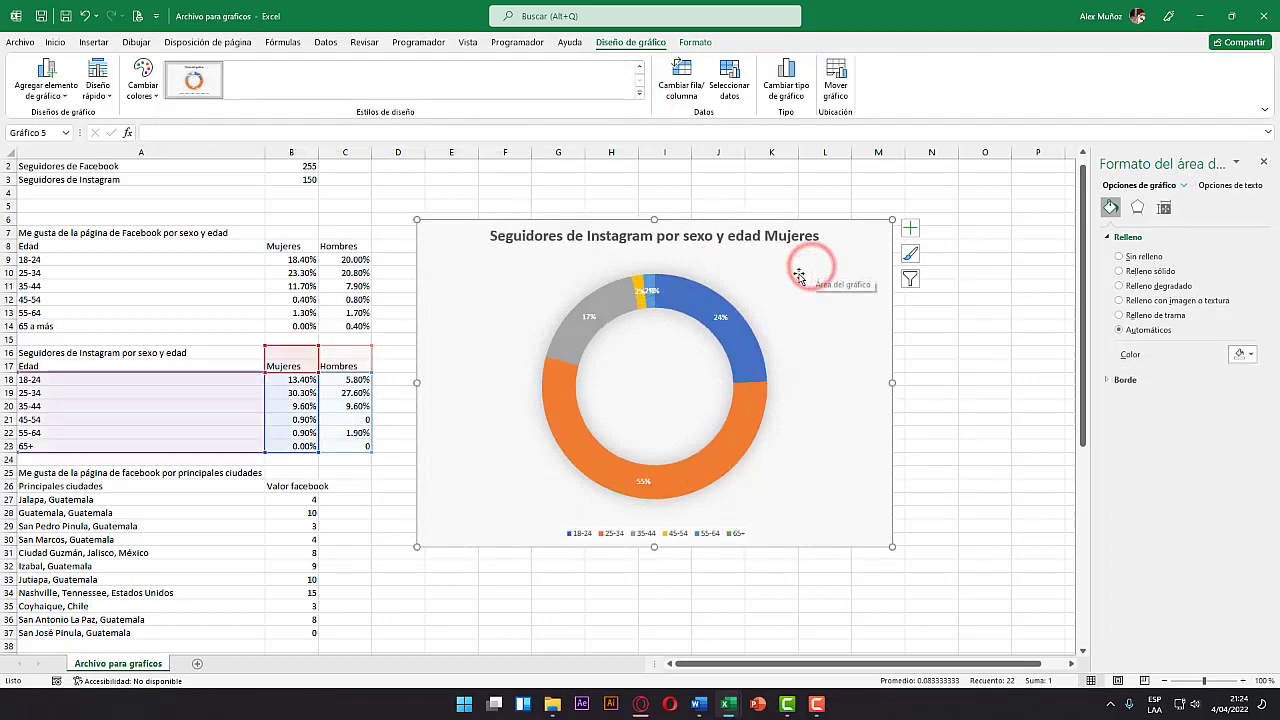
left_click(871, 284)
key("Delete")
Compare the Facebook and Instagram city tables, locating Jalapa's Instagram value 38.
scroll(423, 371, "down", 2)
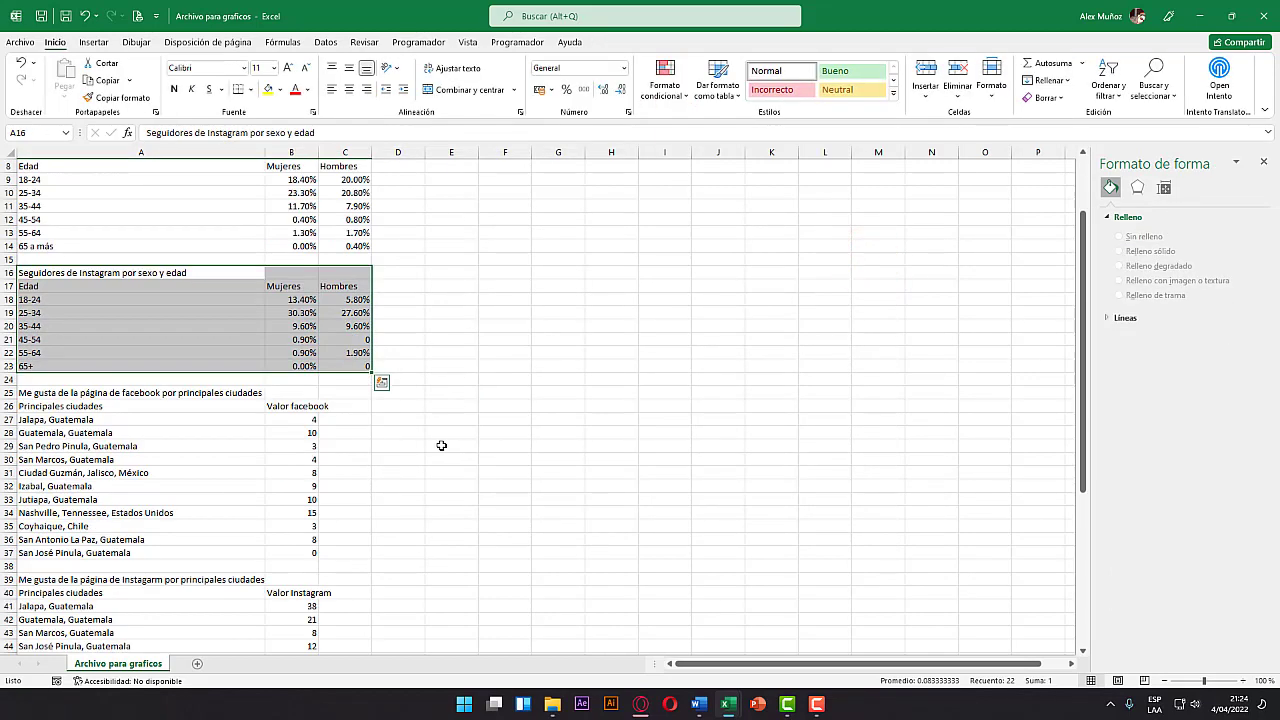
scroll(440, 443, "down", 2)
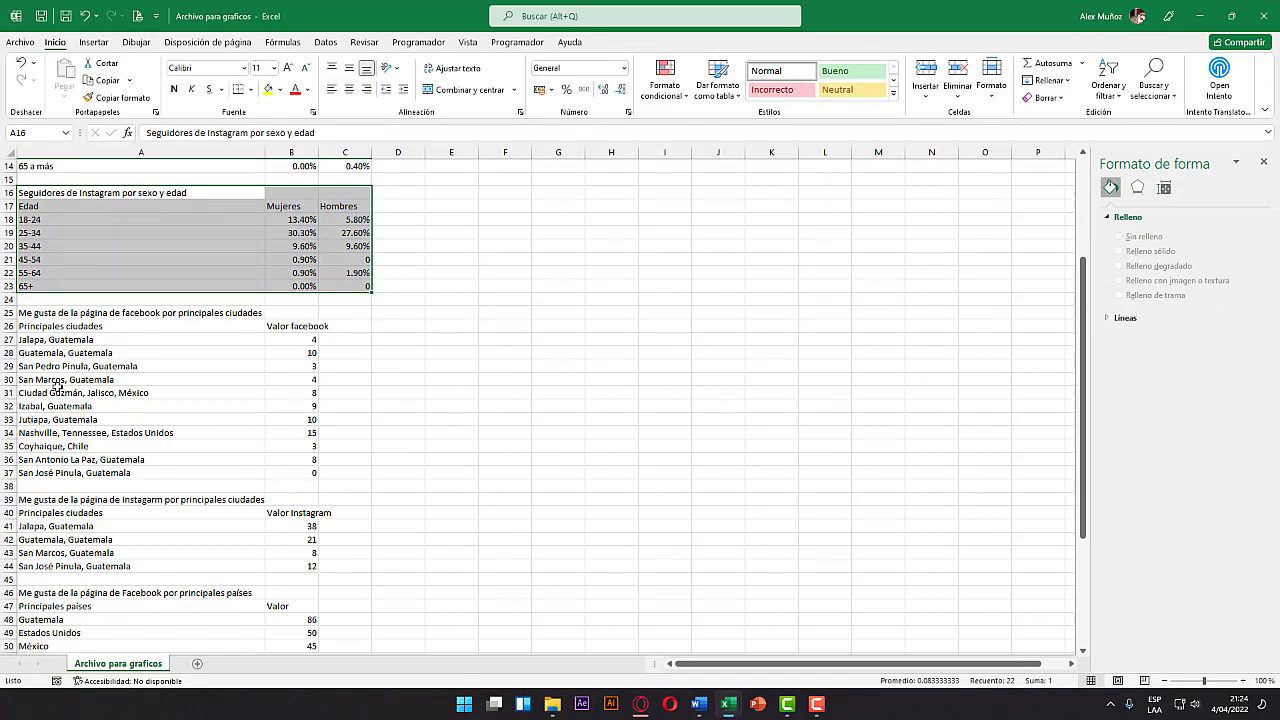
left_click_drag(36, 313, 287, 490)
left_click(54, 352)
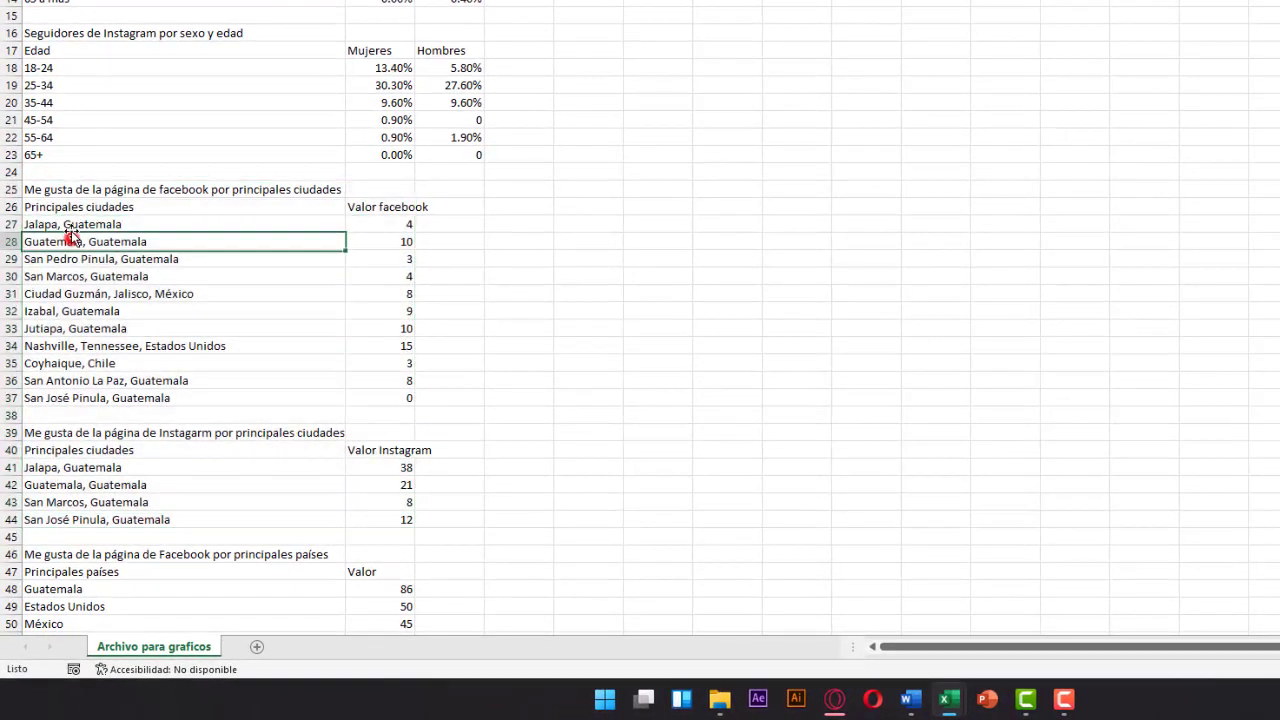
left_click_drag(47, 314, 287, 490)
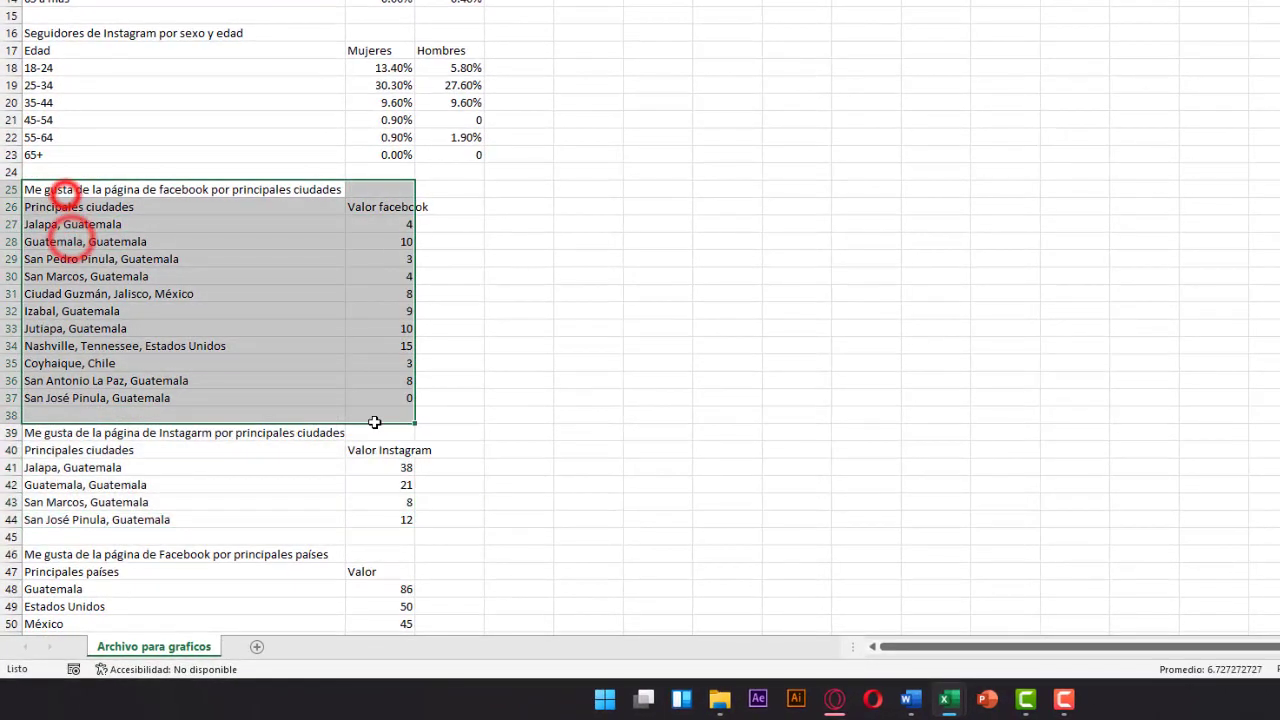
left_click(320, 368)
left_click_drag(63, 434, 400, 520)
left_click(287, 499)
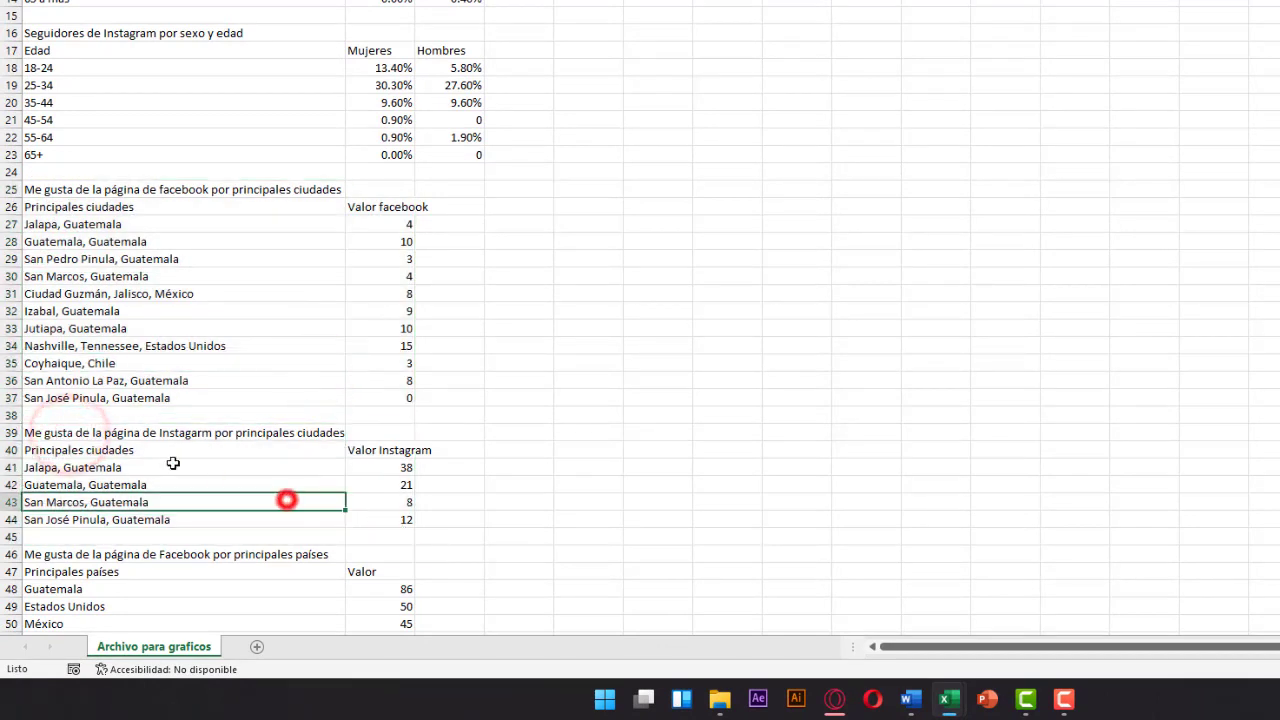
left_click_drag(88, 466, 379, 524)
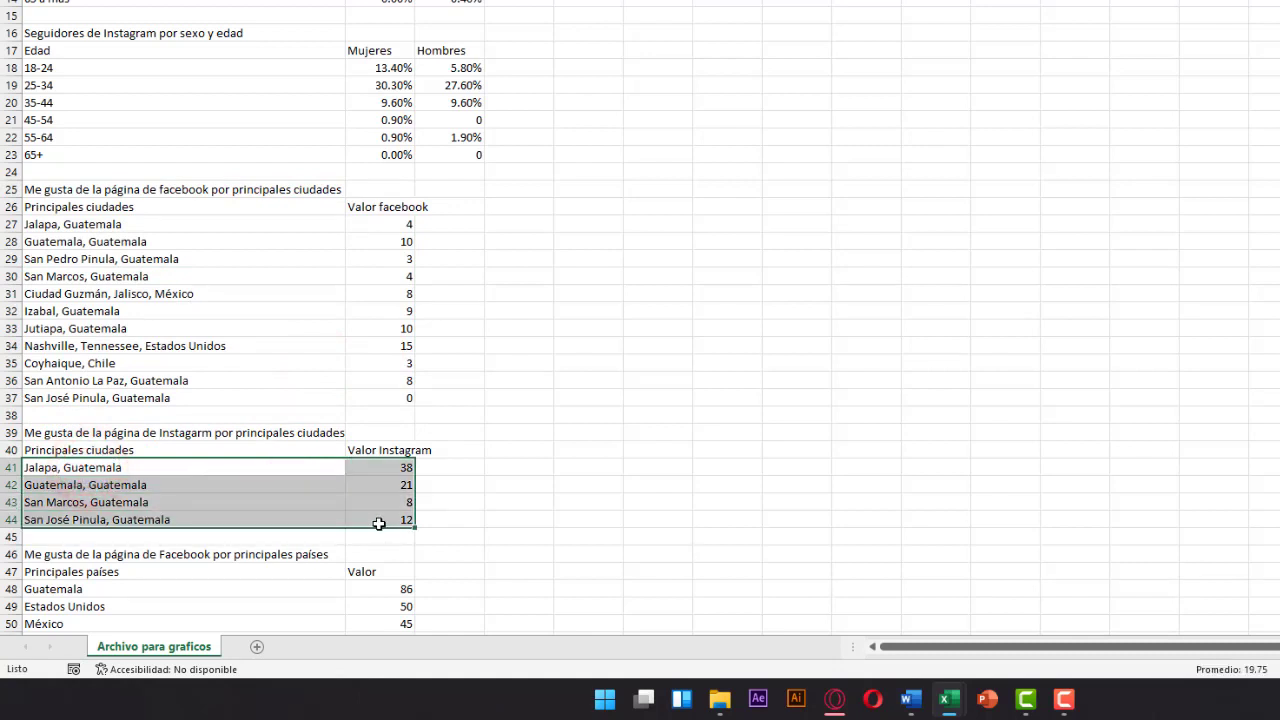
left_click(154, 464)
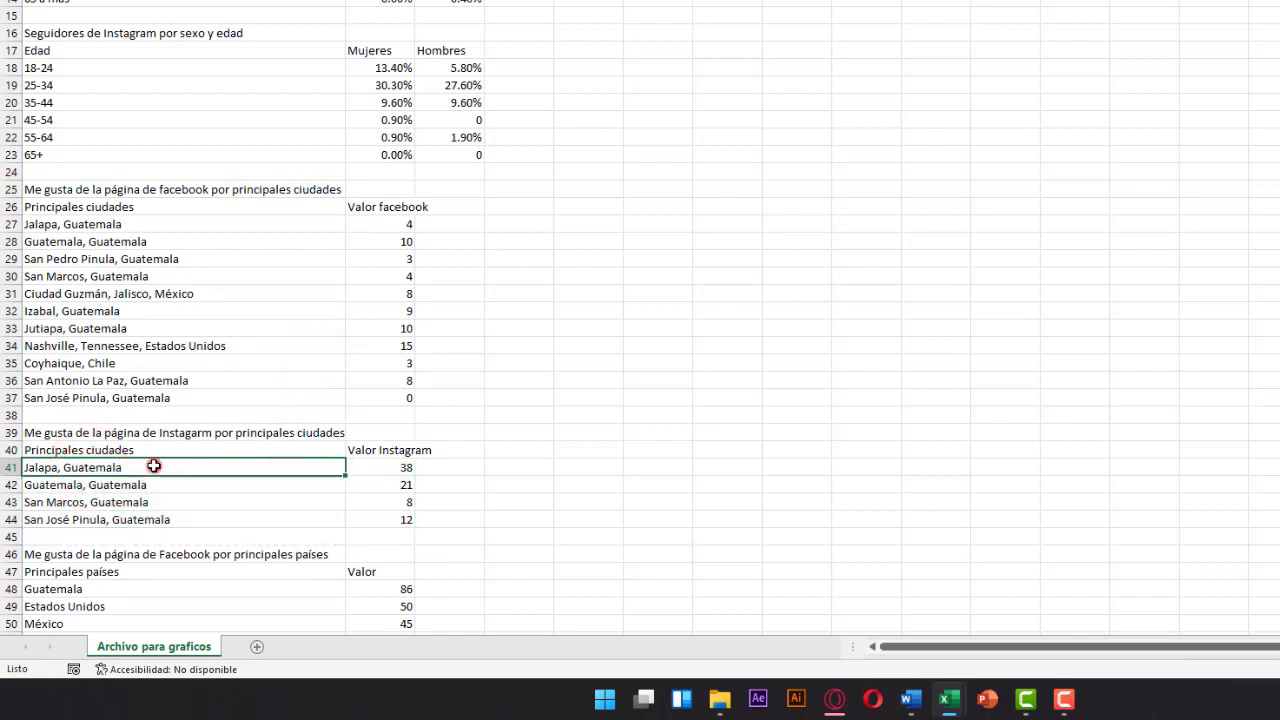
left_click(381, 466)
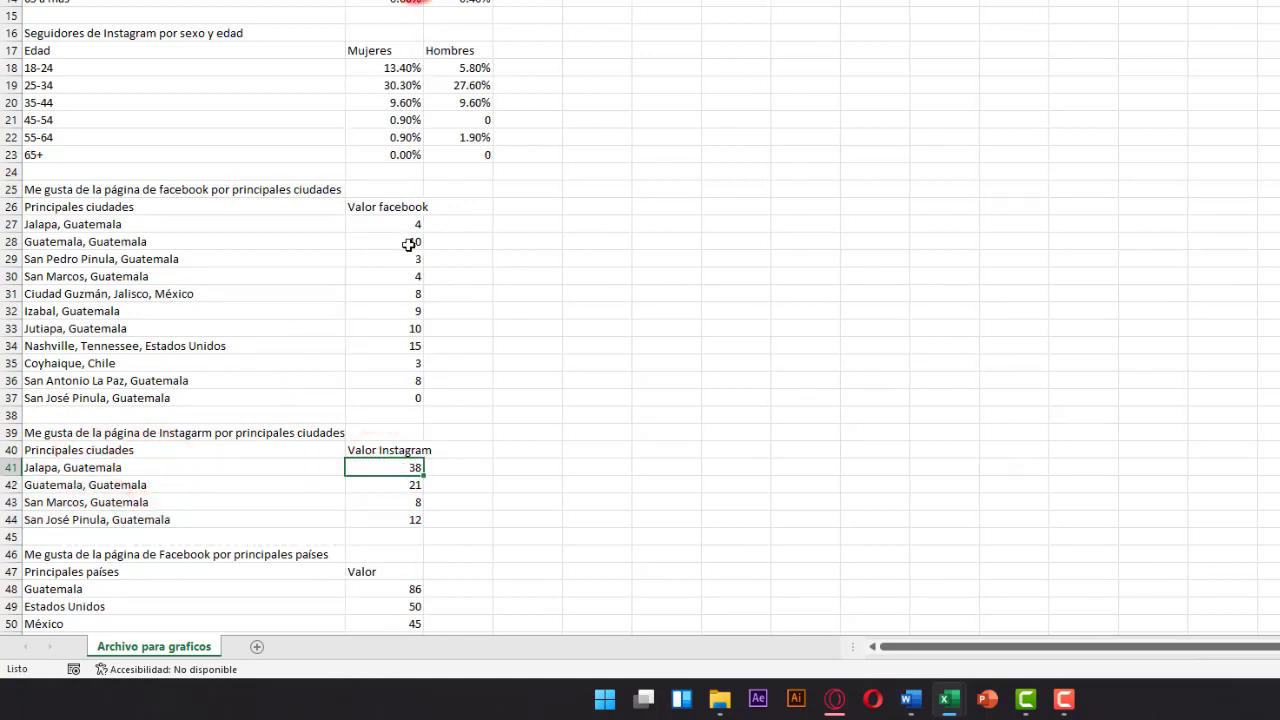
Add the 'Valor Instagram' header in C26 and enter 38 for Jalapa.
left_click(458, 207)
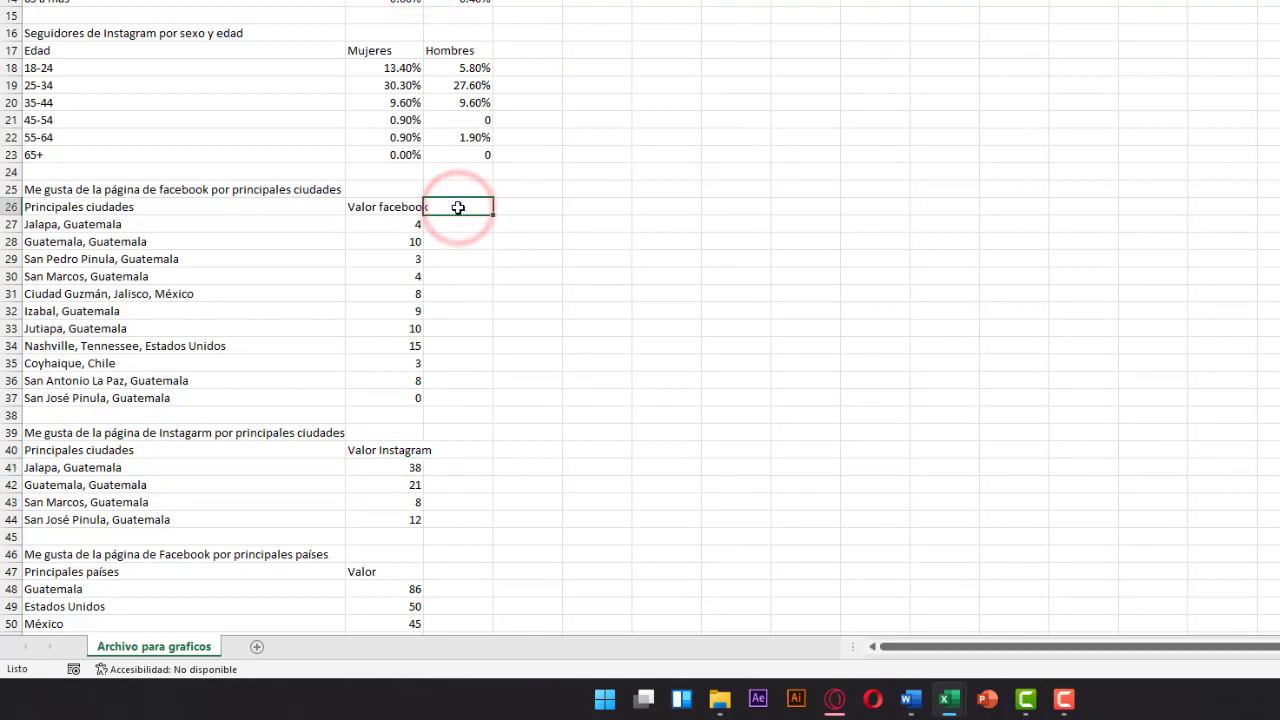
type("v")
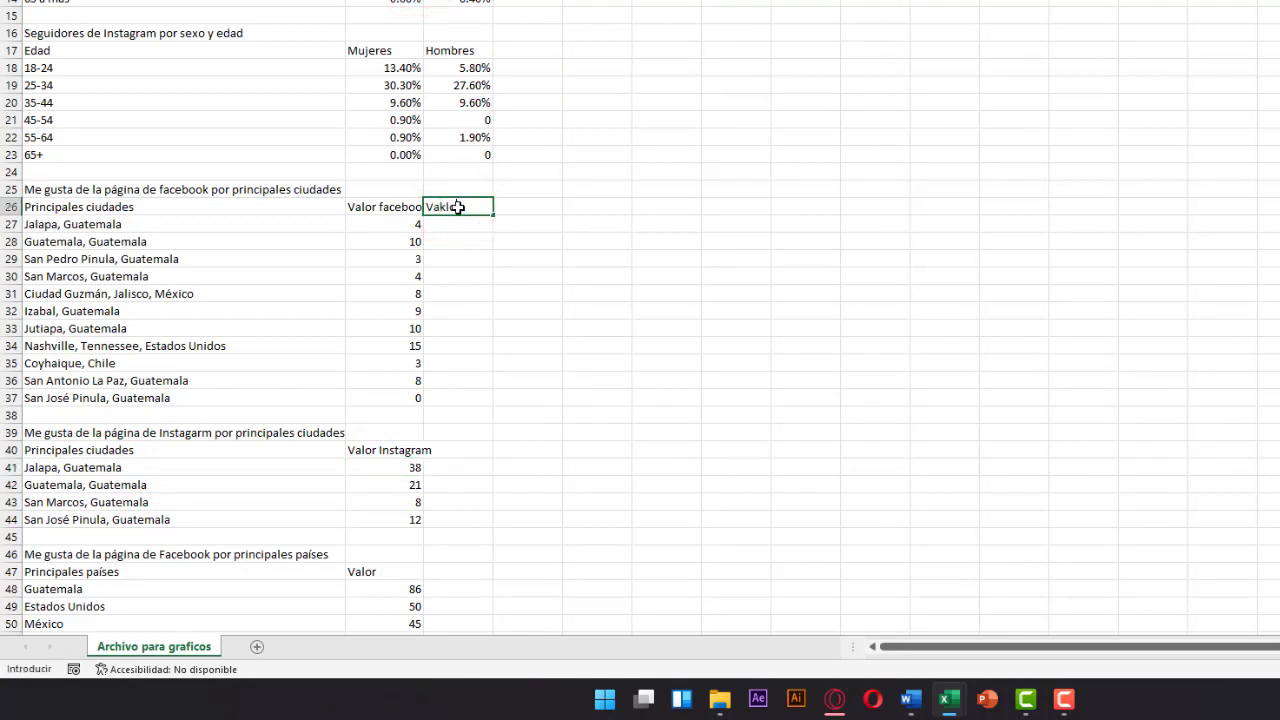
type("ram")
key("Return")
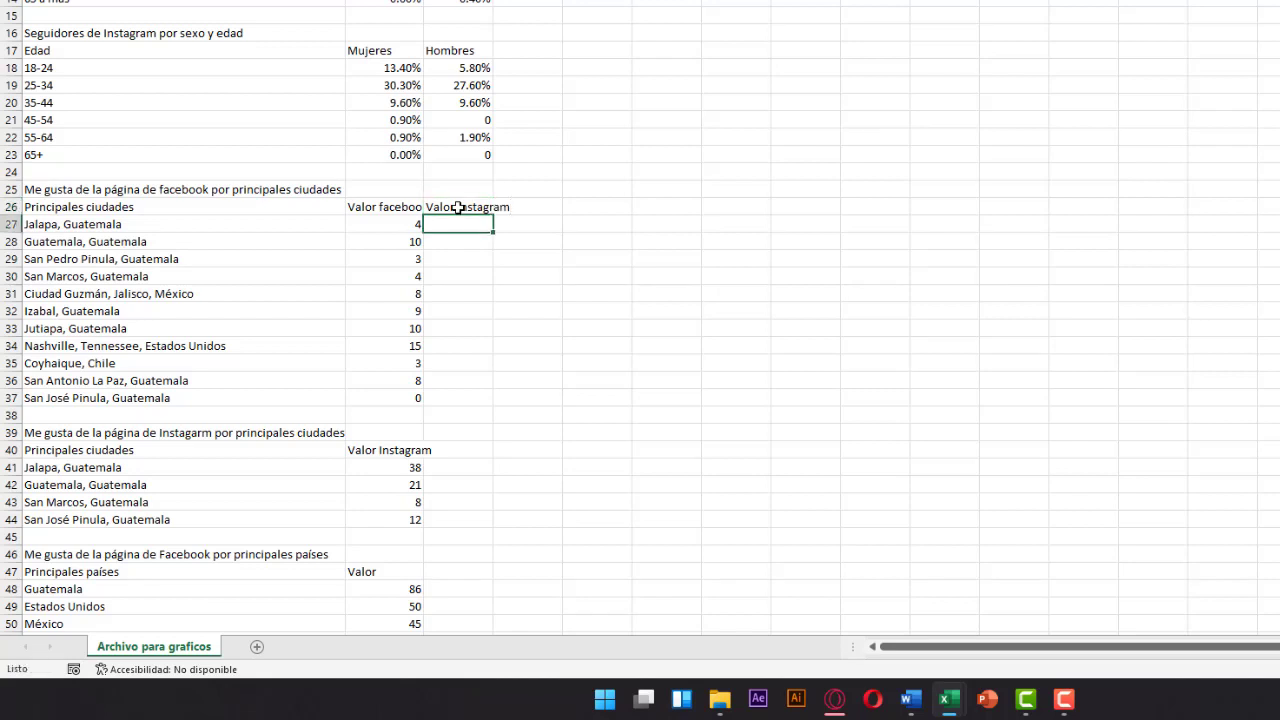
left_click_drag(69, 467, 417, 467)
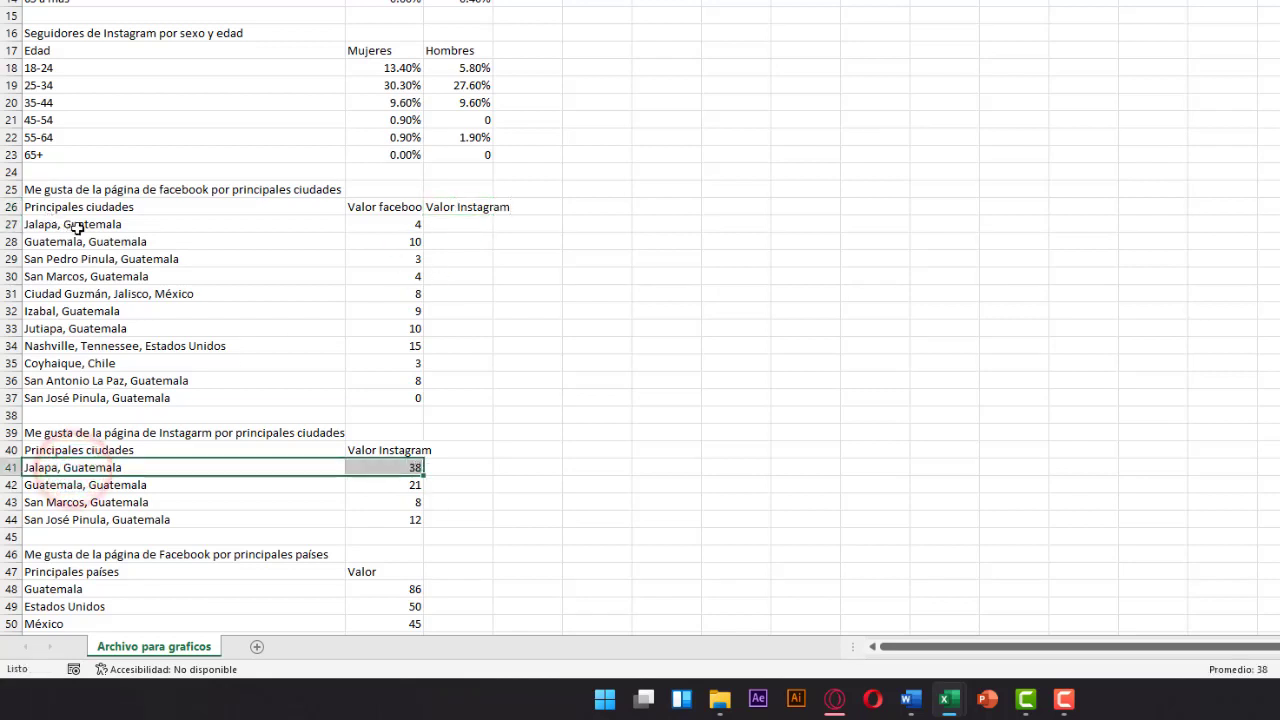
left_click_drag(65, 224, 437, 220)
left_click(443, 225)
type("38")
key("Return")
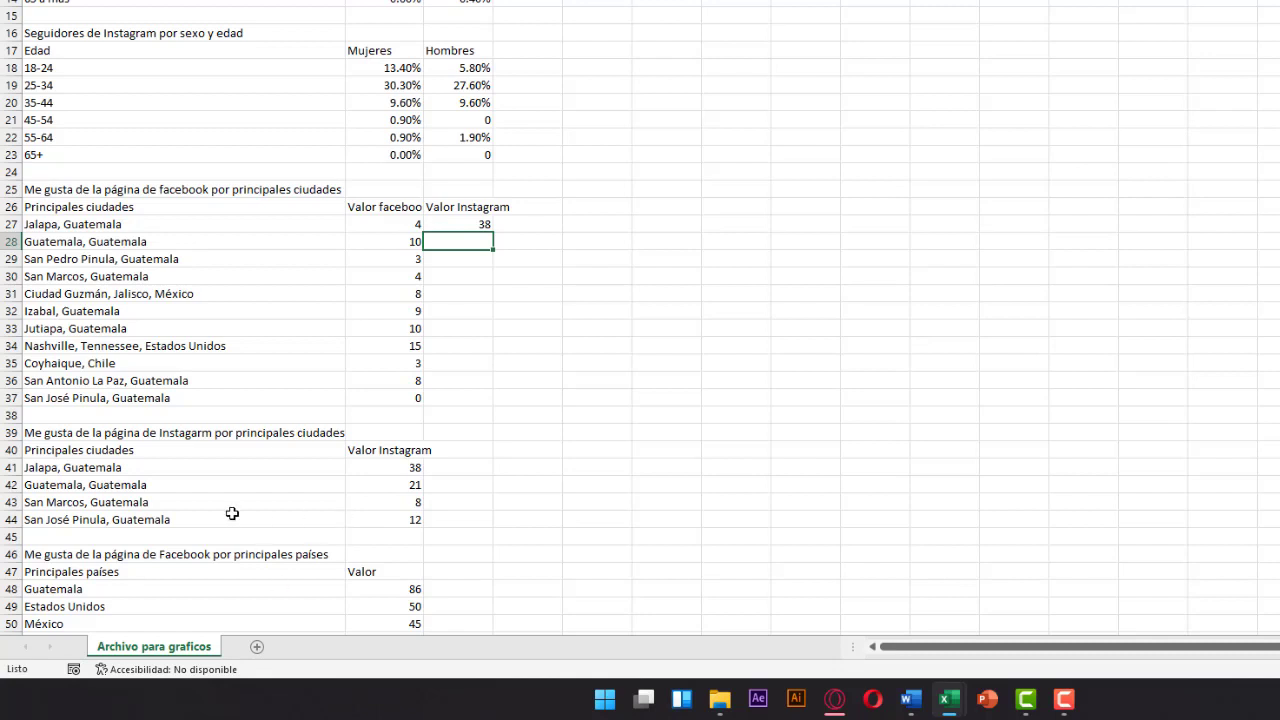
Enter 21 for Guatemala, 8 for San Marcos, 12 for San José Pinula, then select A25:C37.
left_click_drag(122, 487, 308, 484)
left_click(474, 242)
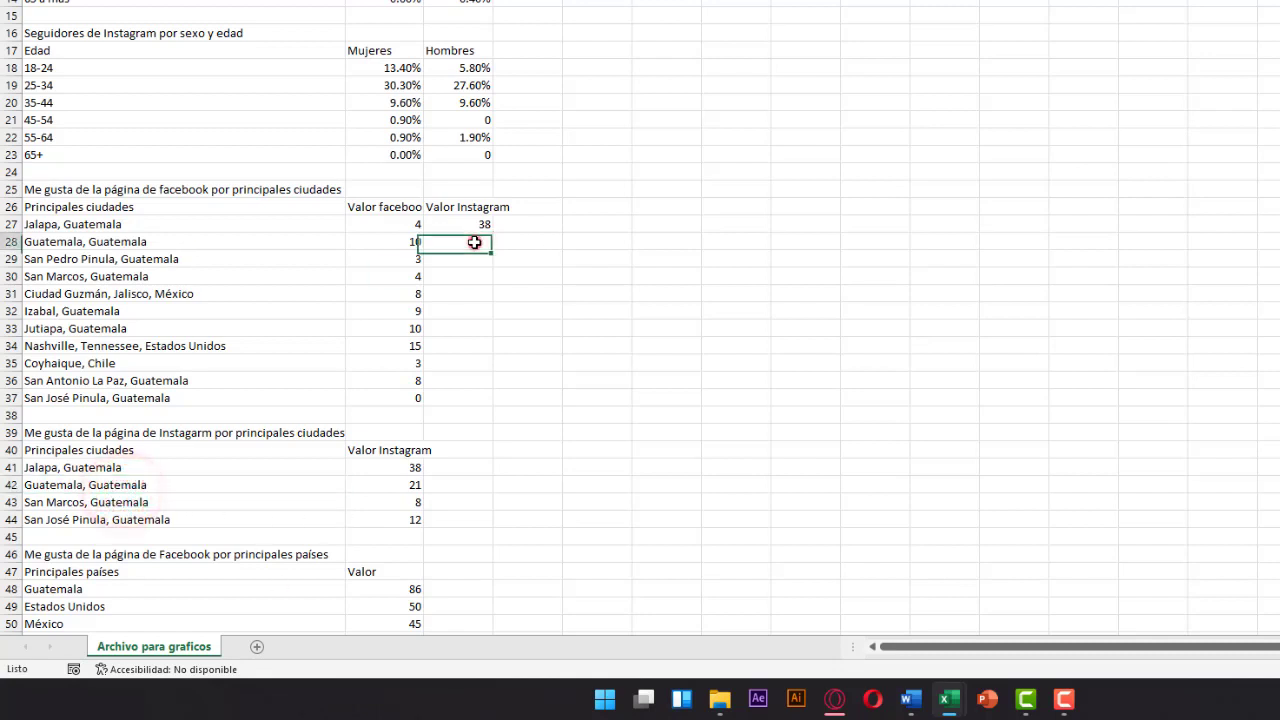
type("21")
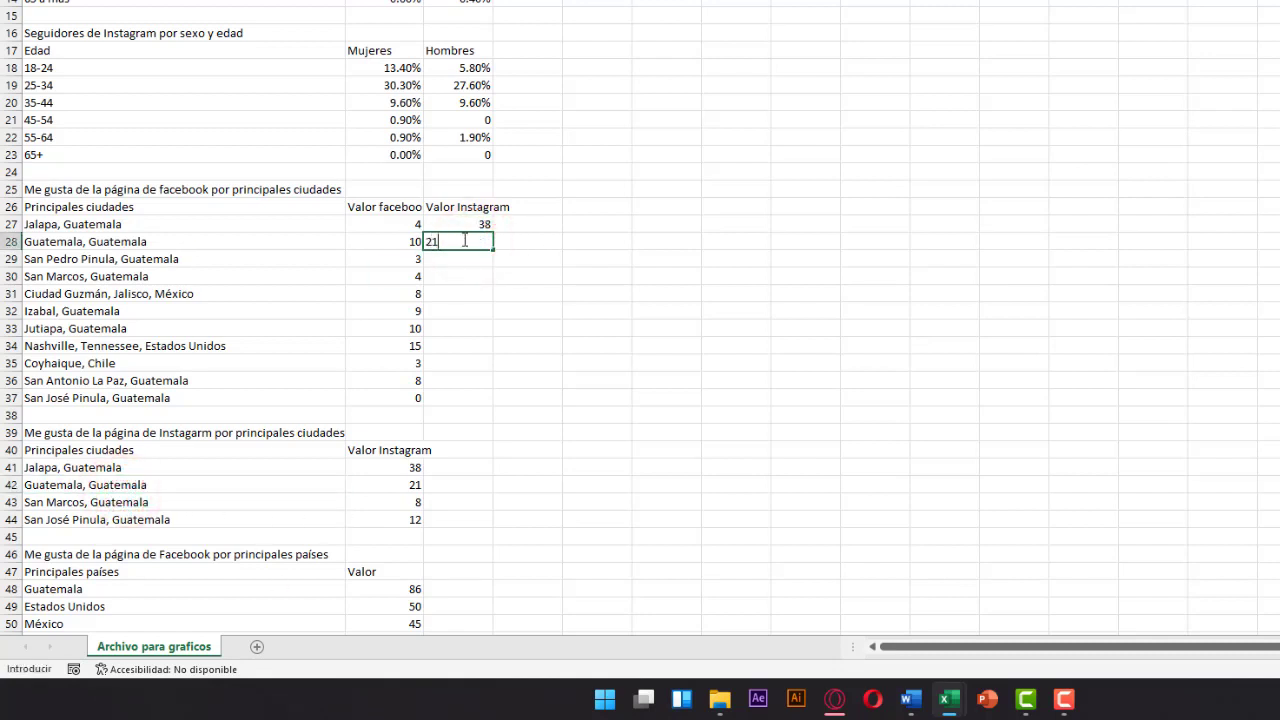
left_click(443, 258)
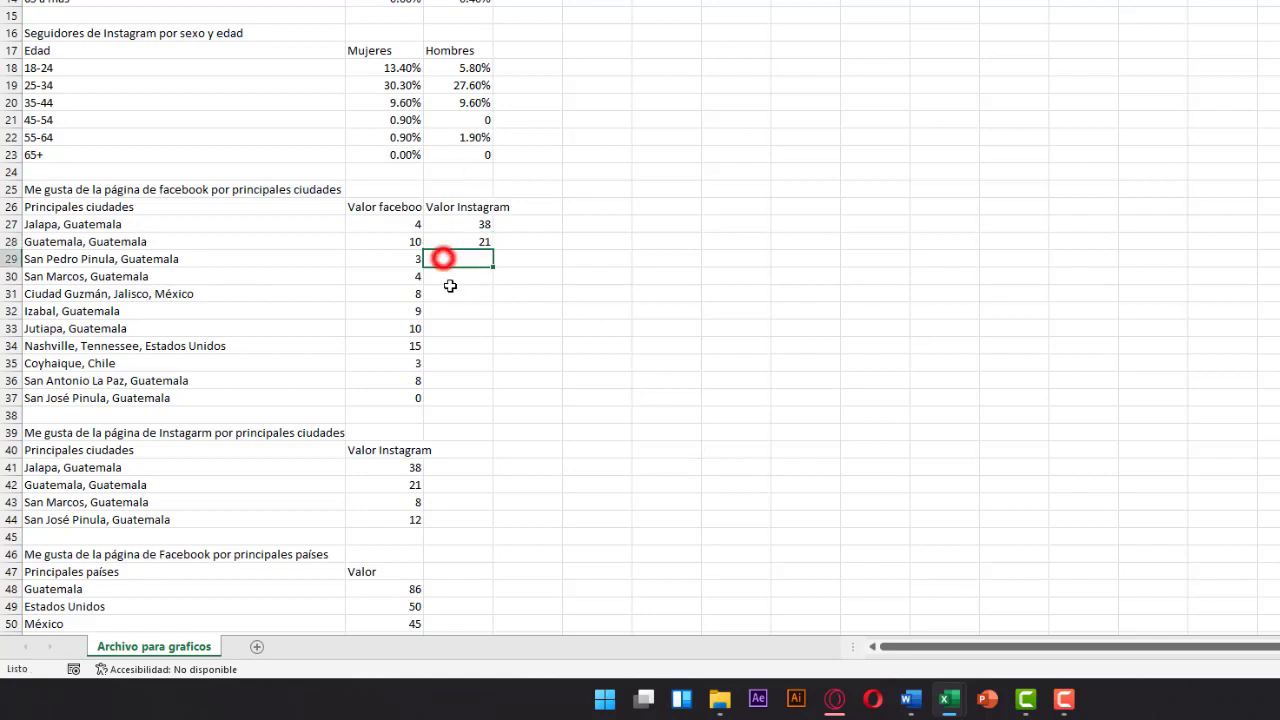
left_click(447, 279)
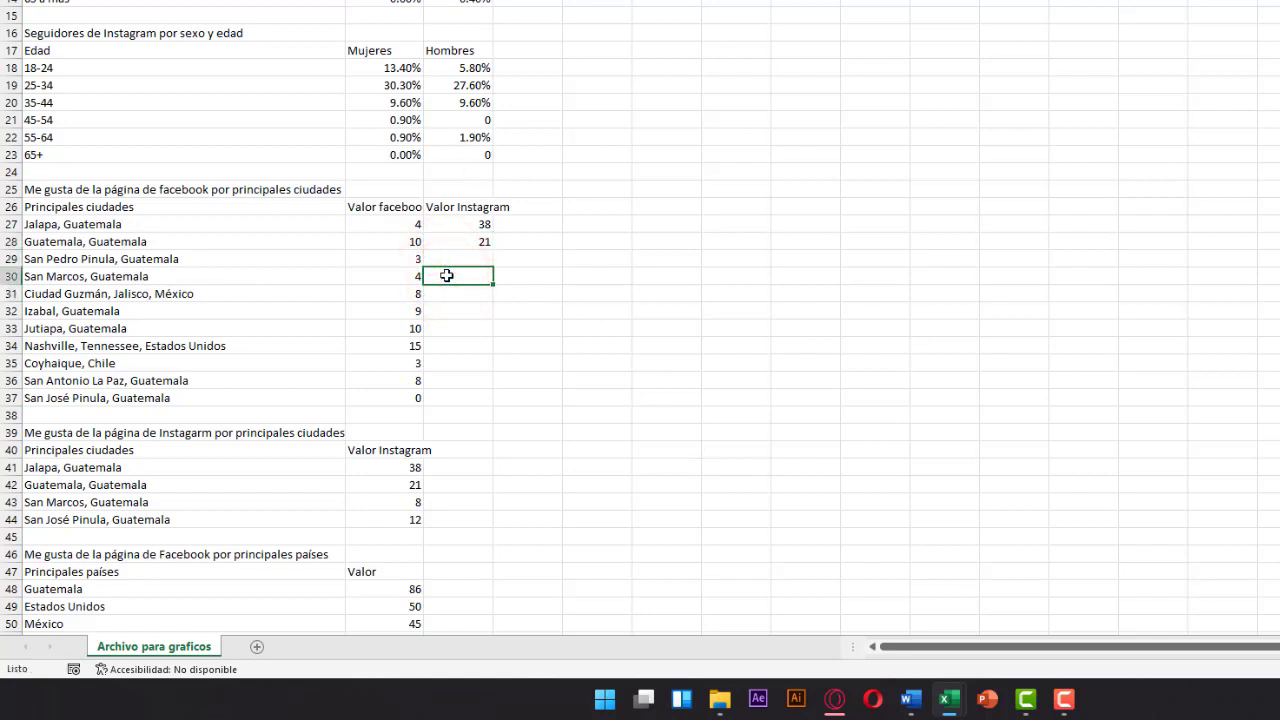
type("8")
left_click(448, 401)
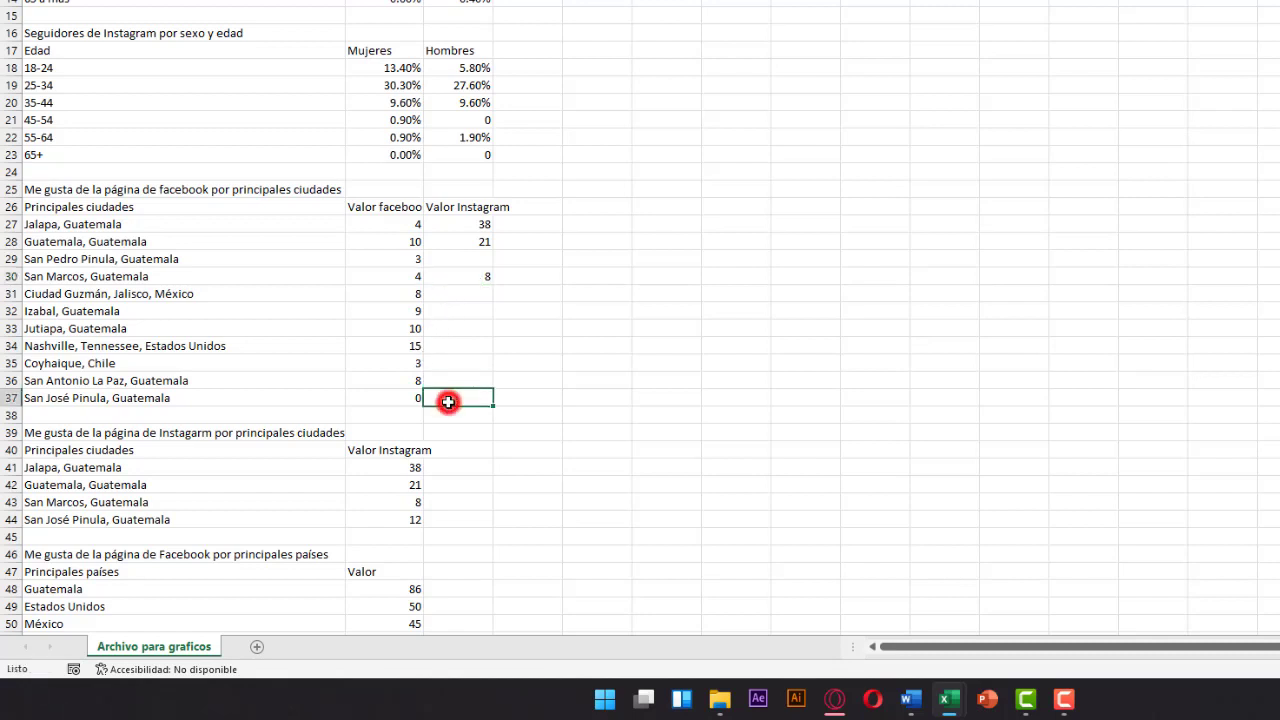
type("12")
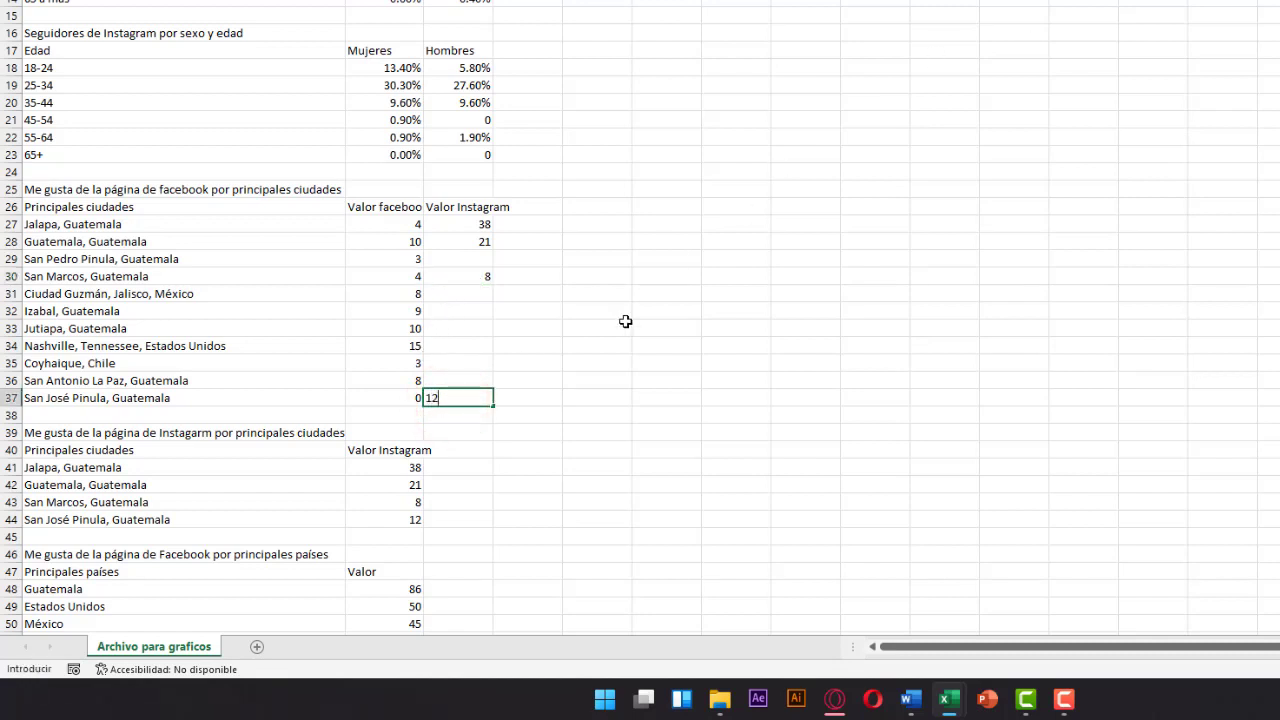
left_click(606, 329)
left_click(77, 201)
left_click_drag(77, 201, 480, 398)
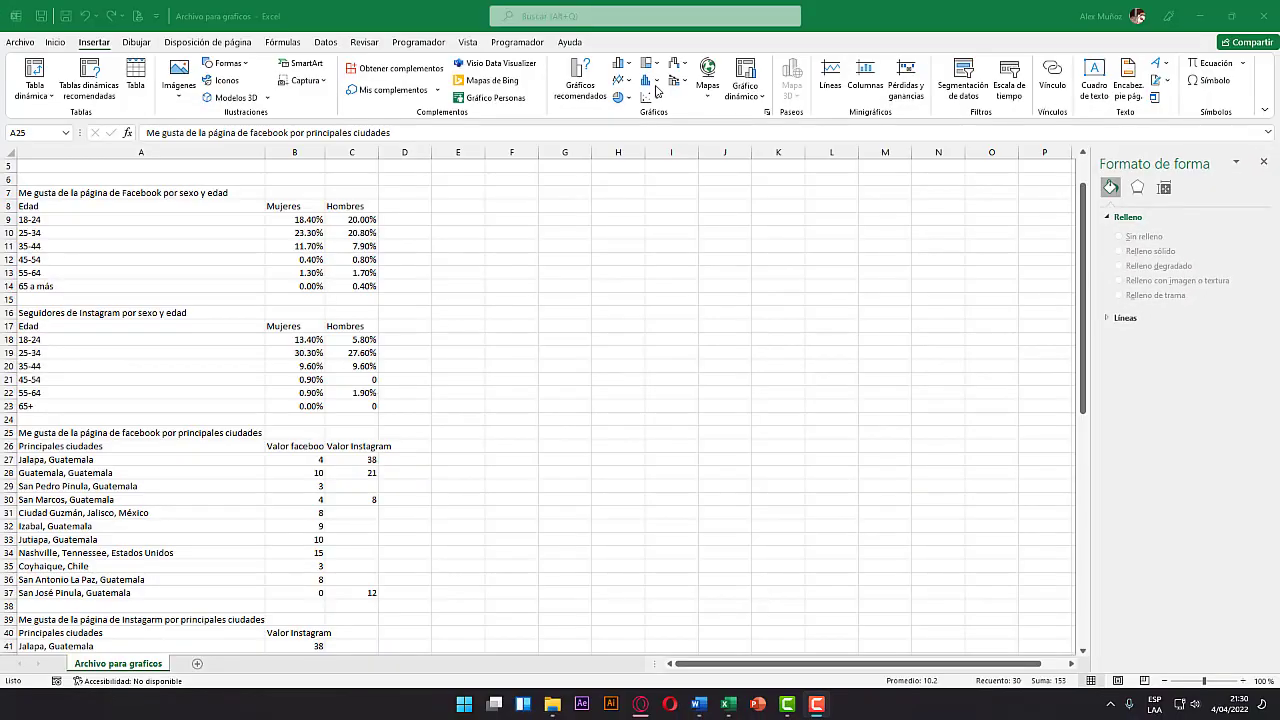
Insert a Clustered Column – Line on Secondary Axis chart from A25:C37, then enlarge and move it right.
left_click(657, 84)
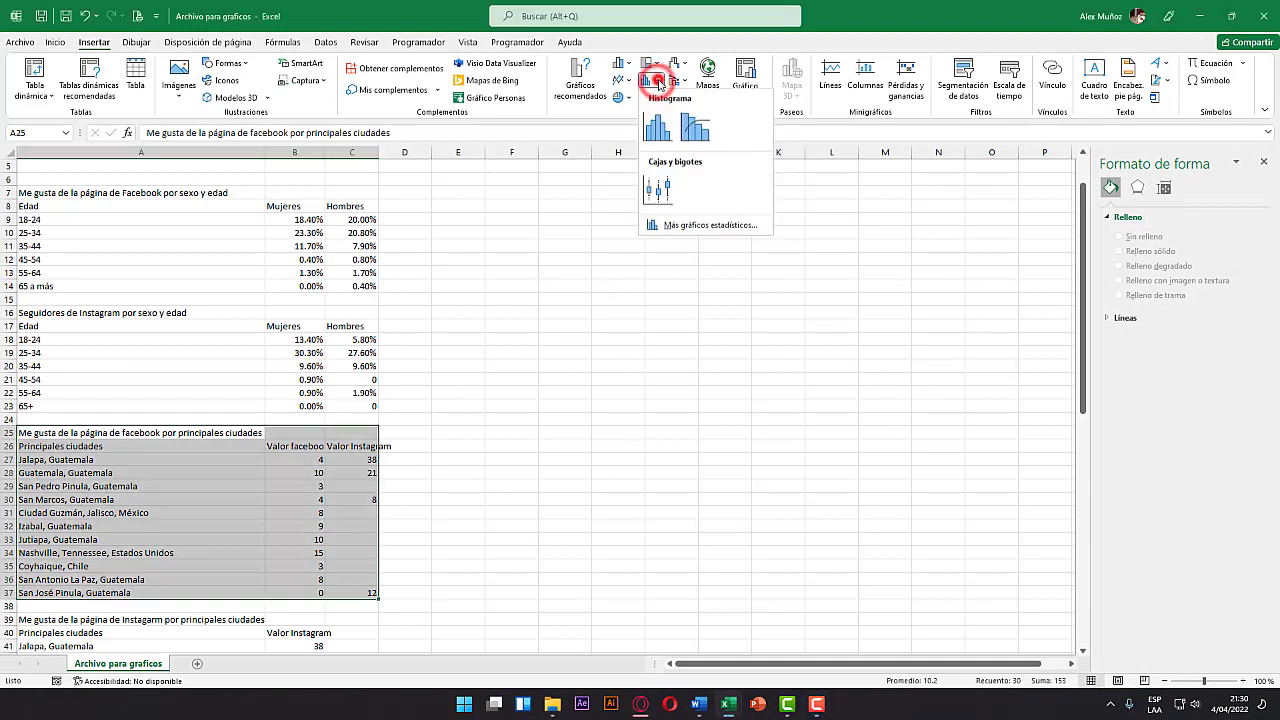
left_click(681, 81)
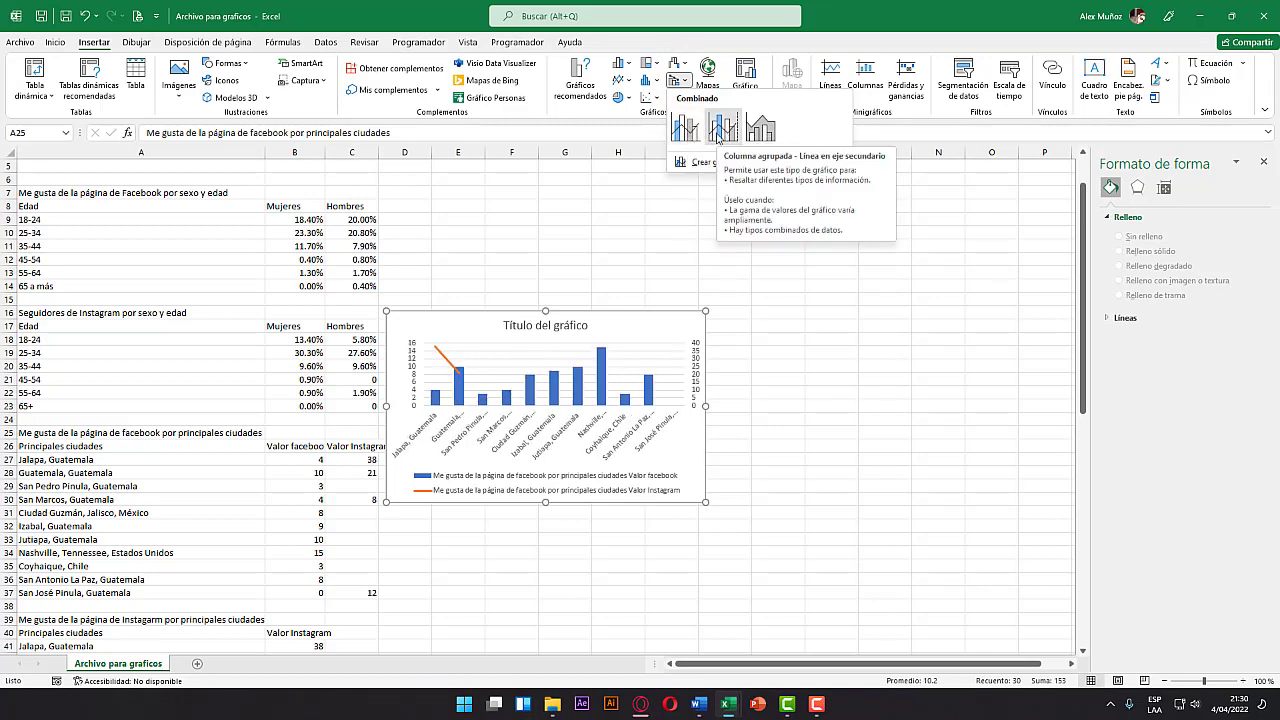
left_click(720, 133)
left_click_drag(705, 503, 841, 565)
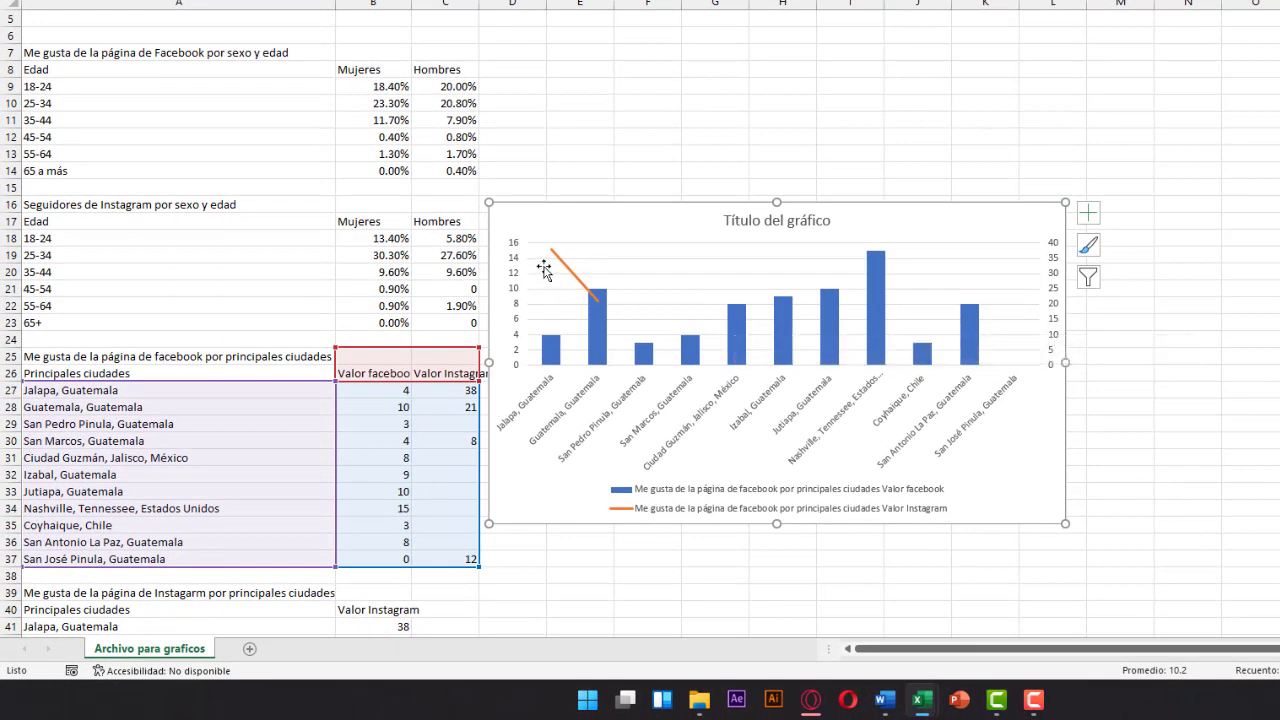
mouse_move(586, 289)
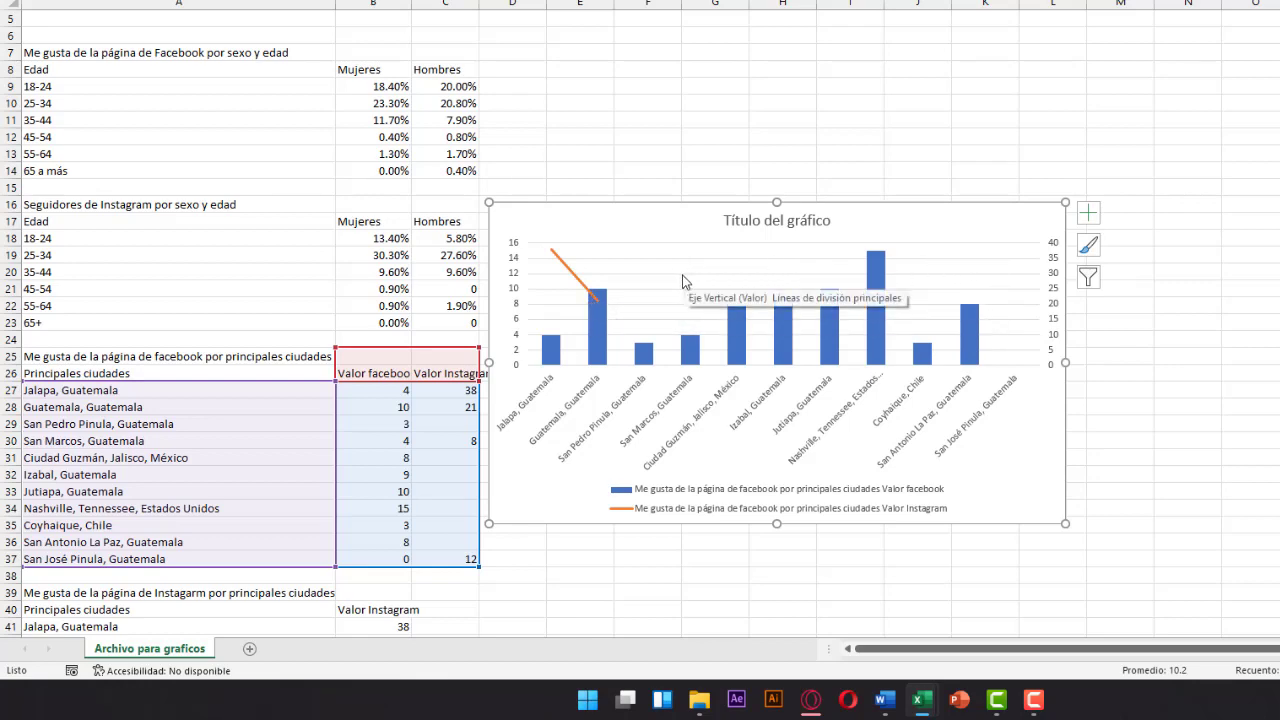
left_click_drag(681, 216, 835, 202)
Fill the blank Valor Instagram cells with 0 and enlarge the city likes chart.
left_click(448, 453)
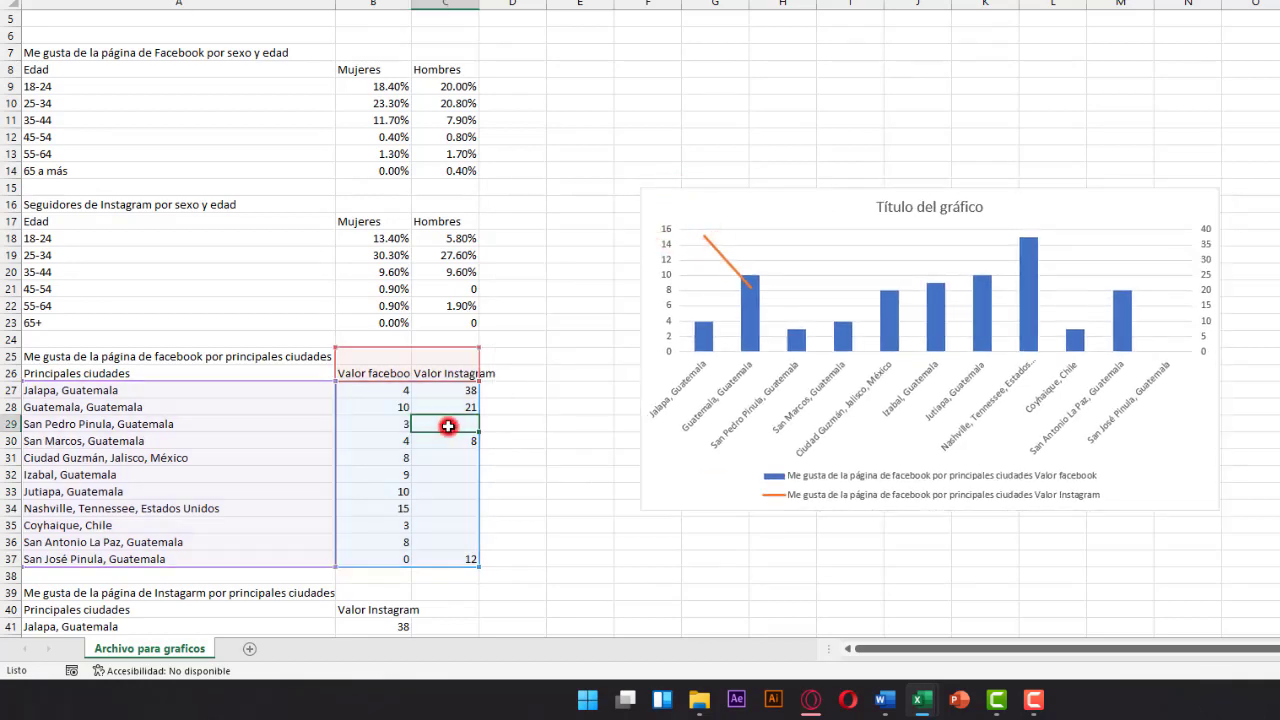
left_click_drag(460, 373, 466, 560)
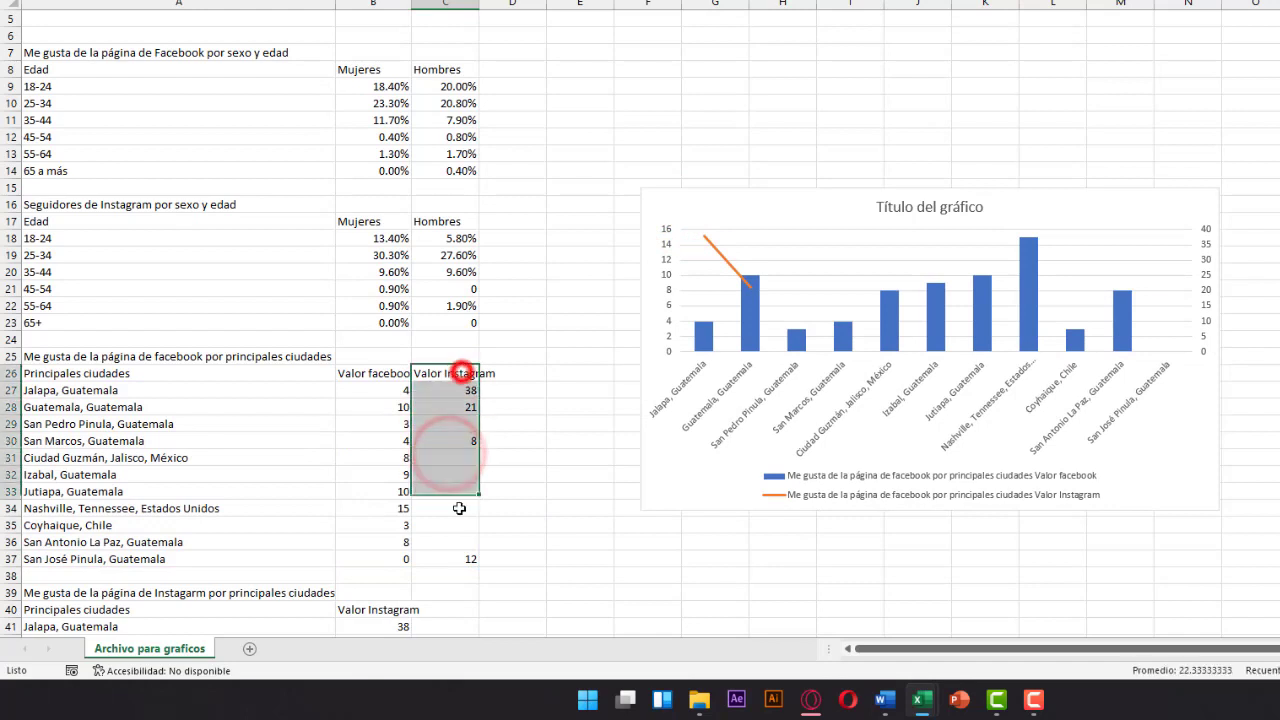
left_click(457, 424)
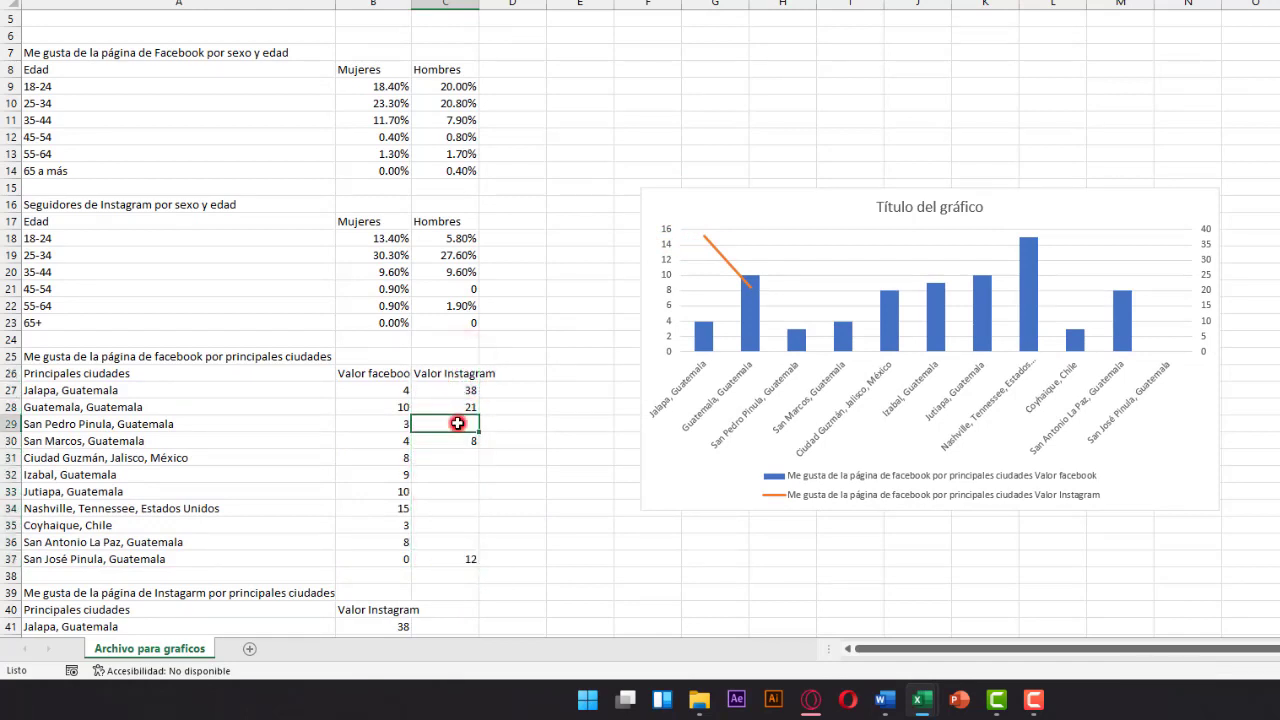
left_click(457, 456)
left_click(457, 491)
left_click(457, 424)
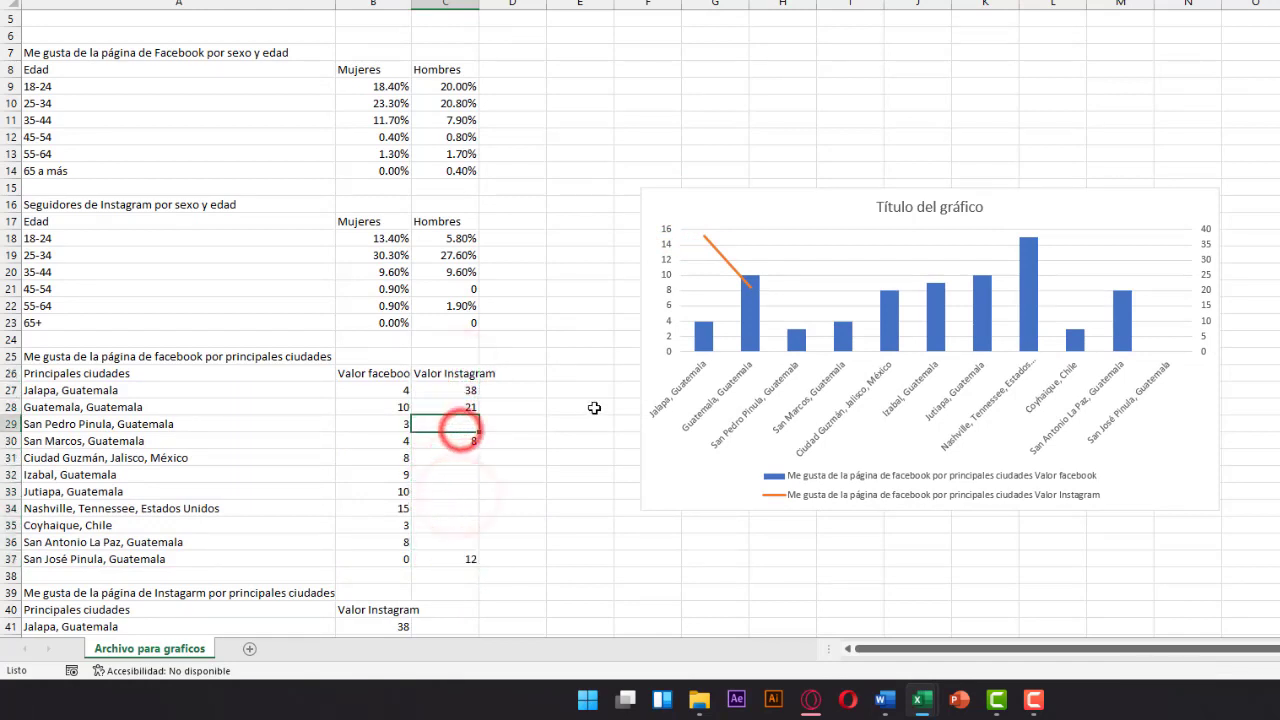
type("0")
key("Return")
key("Return")
type("0")
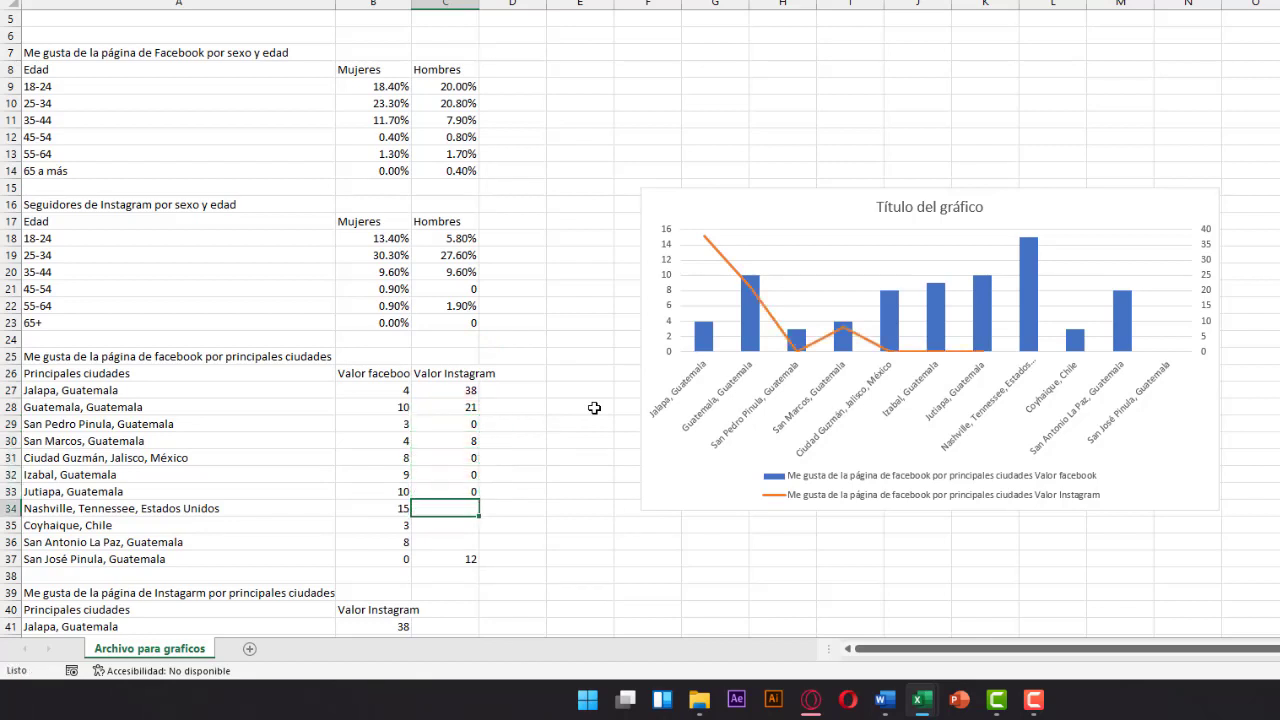
type(" 0 0 0 0 0")
key("Up")
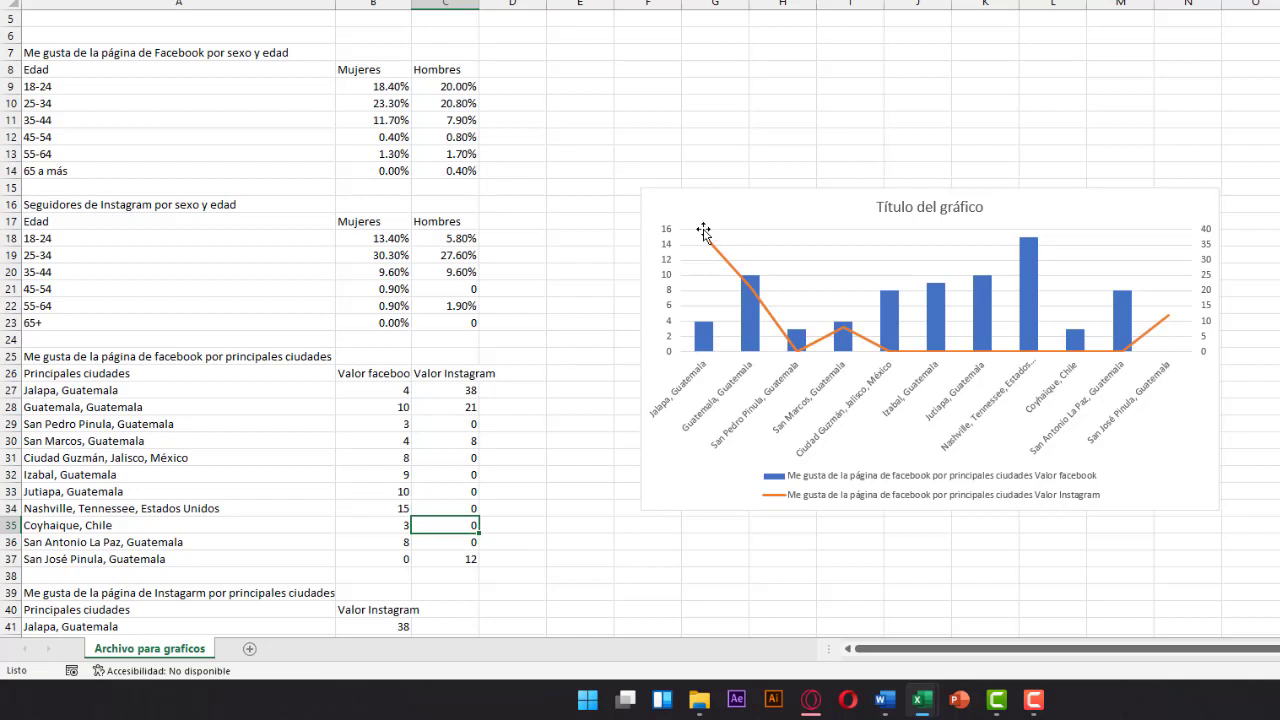
left_click(690, 220)
left_click_drag(645, 188, 600, 155)
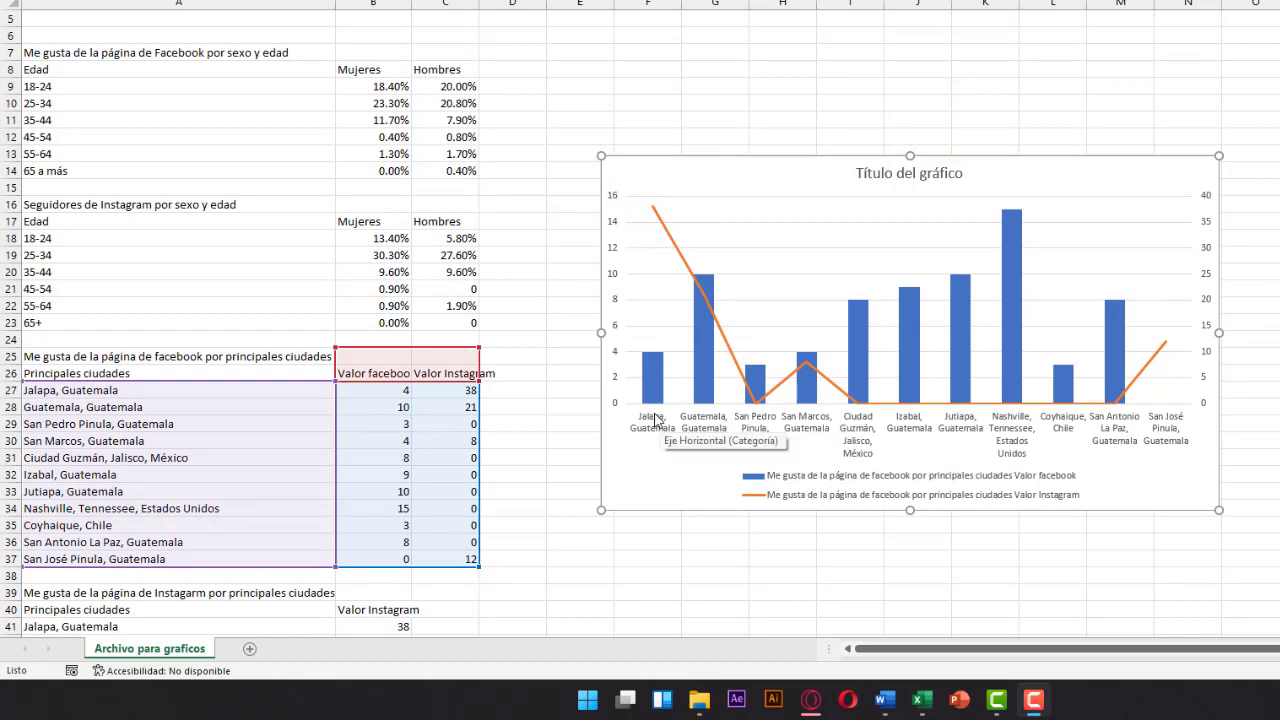
Turn on data labels for the city chart's columns and line, and enlarge the chart.
left_click(1240, 166)
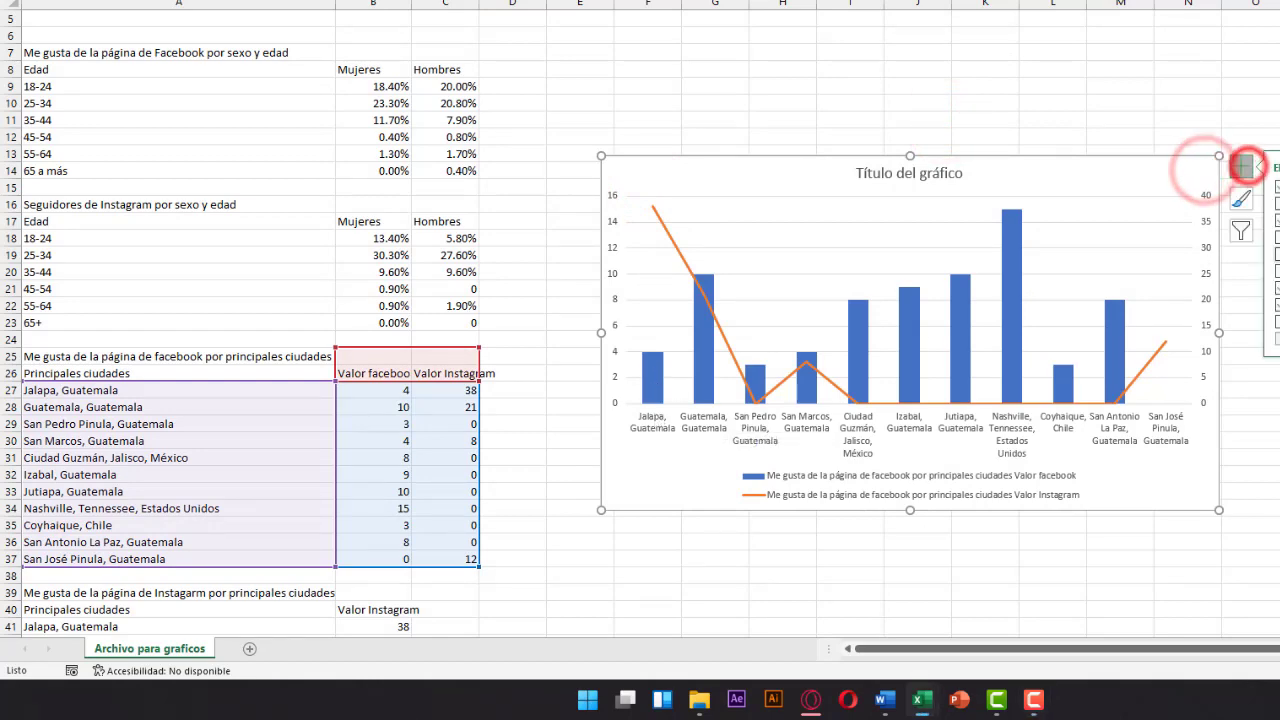
left_click(1277, 237)
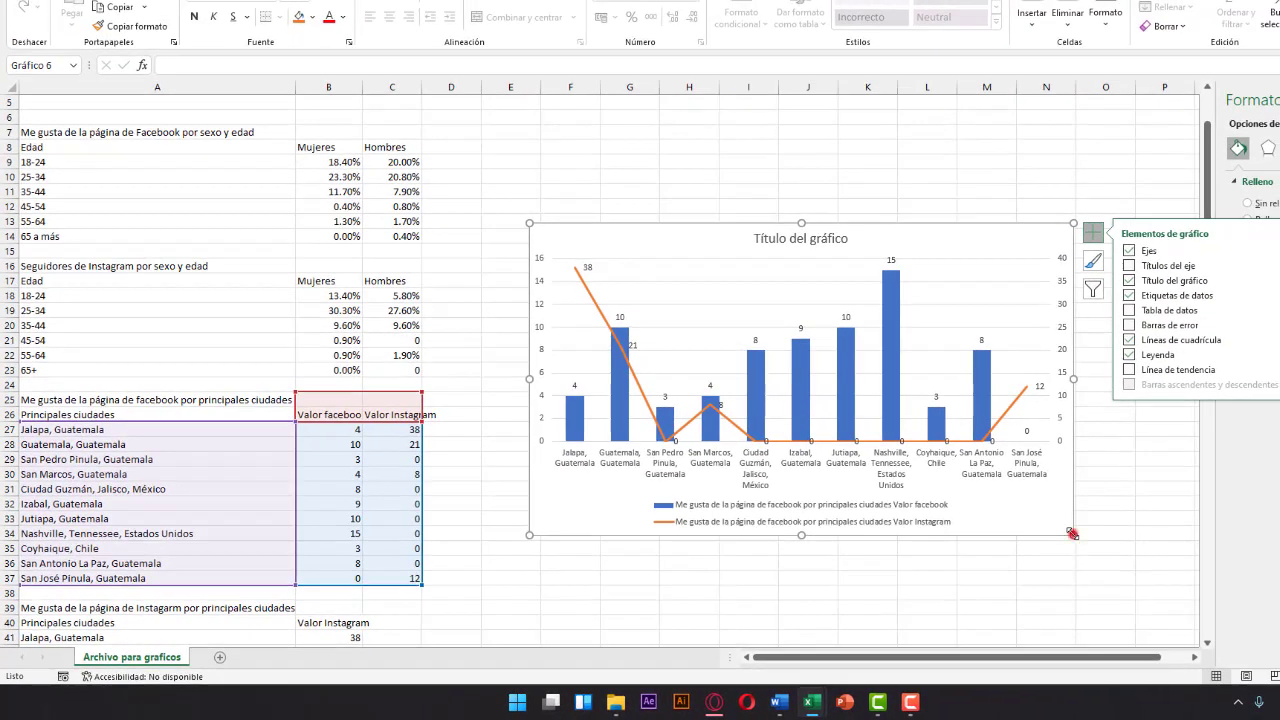
left_click_drag(1072, 533, 1127, 548)
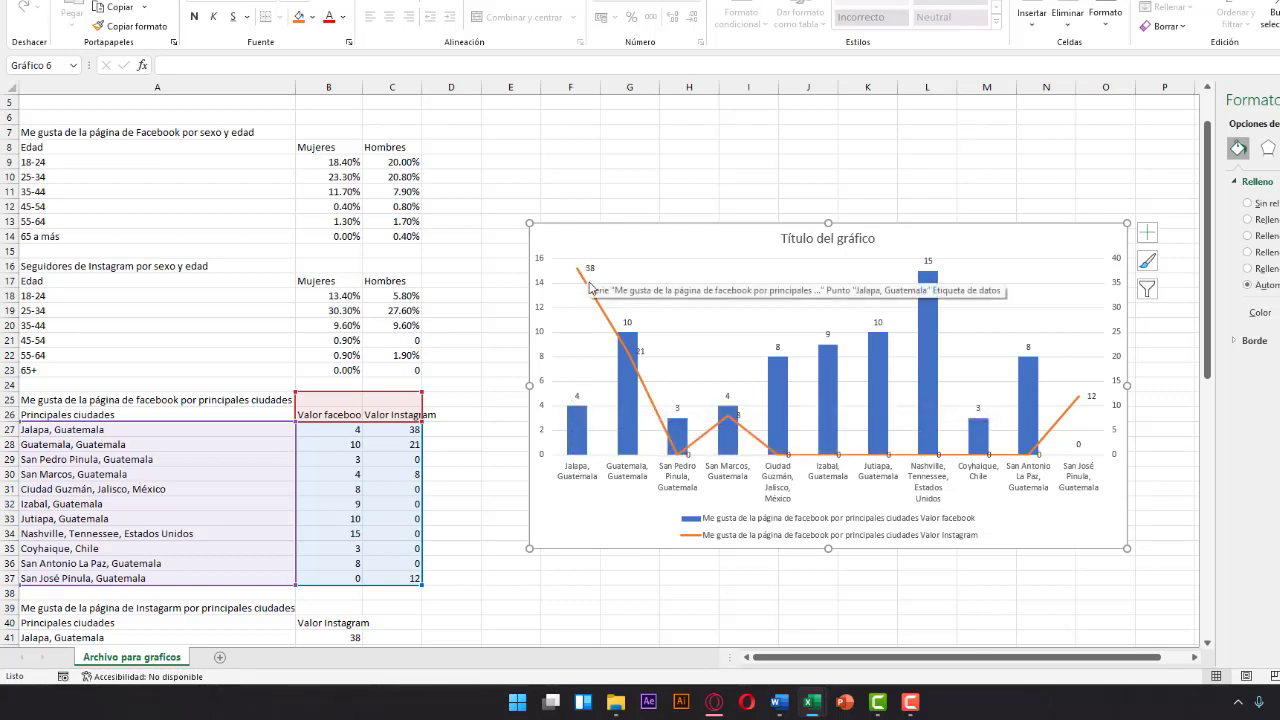
Select the Guatemala data row and the Valor facebook bar series, then the whole chart.
mouse_move(630, 358)
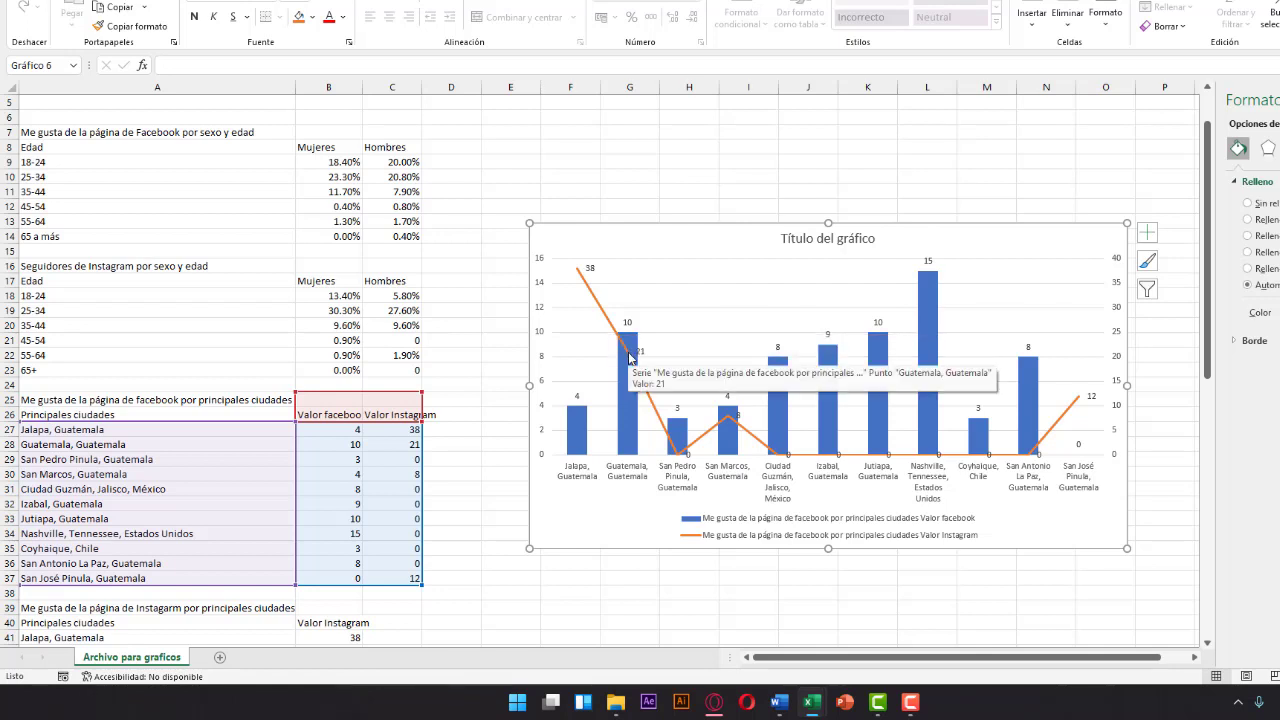
left_click_drag(108, 444, 410, 444)
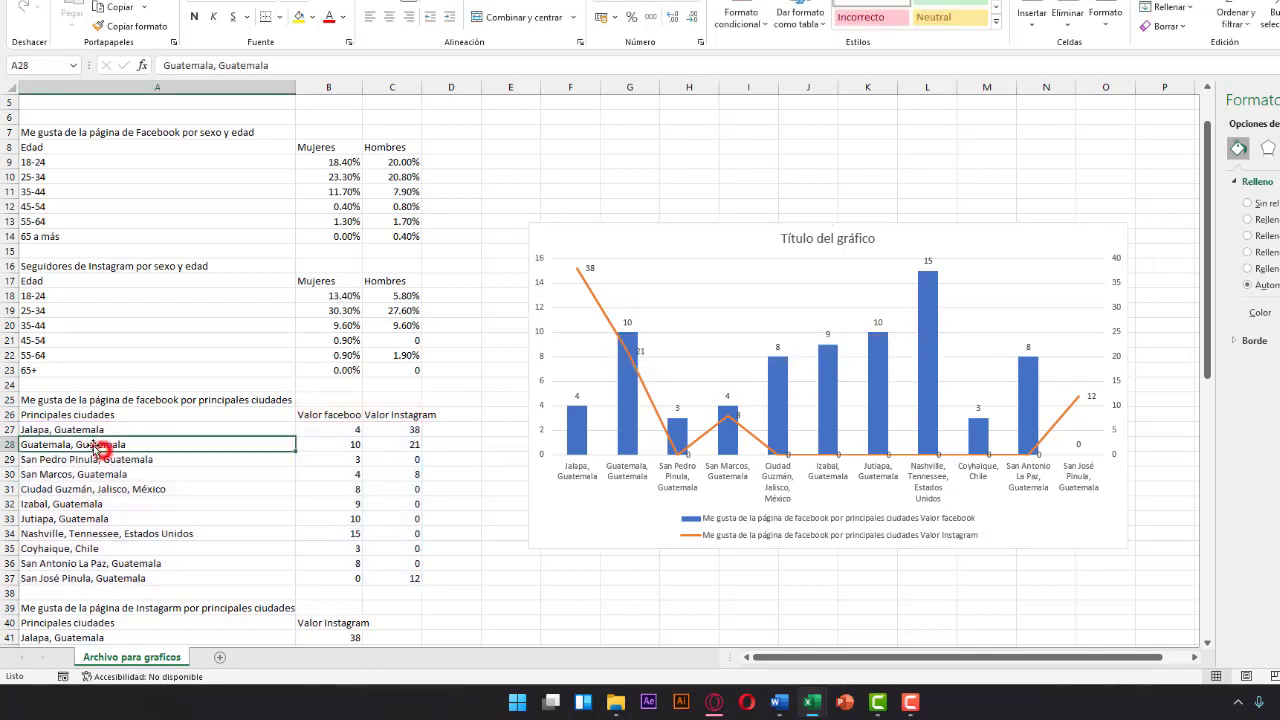
left_click(629, 338)
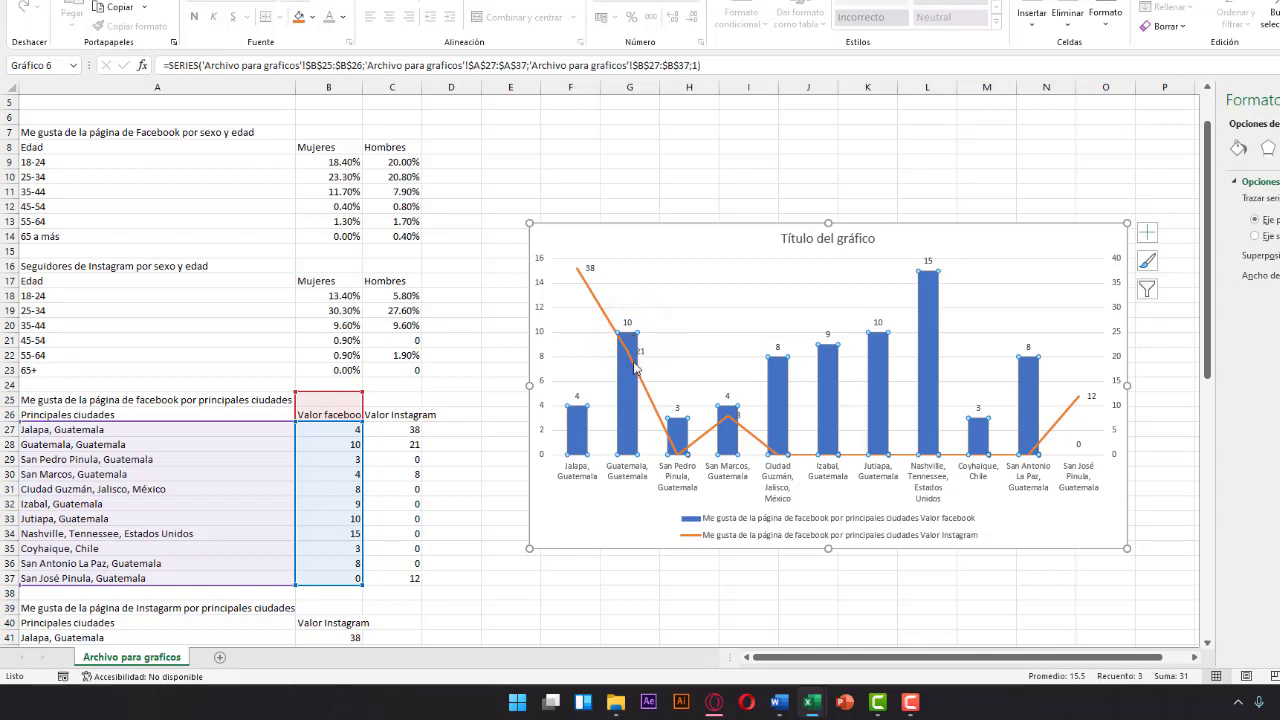
mouse_move(634, 366)
mouse_move(1080, 402)
mouse_move(1079, 447)
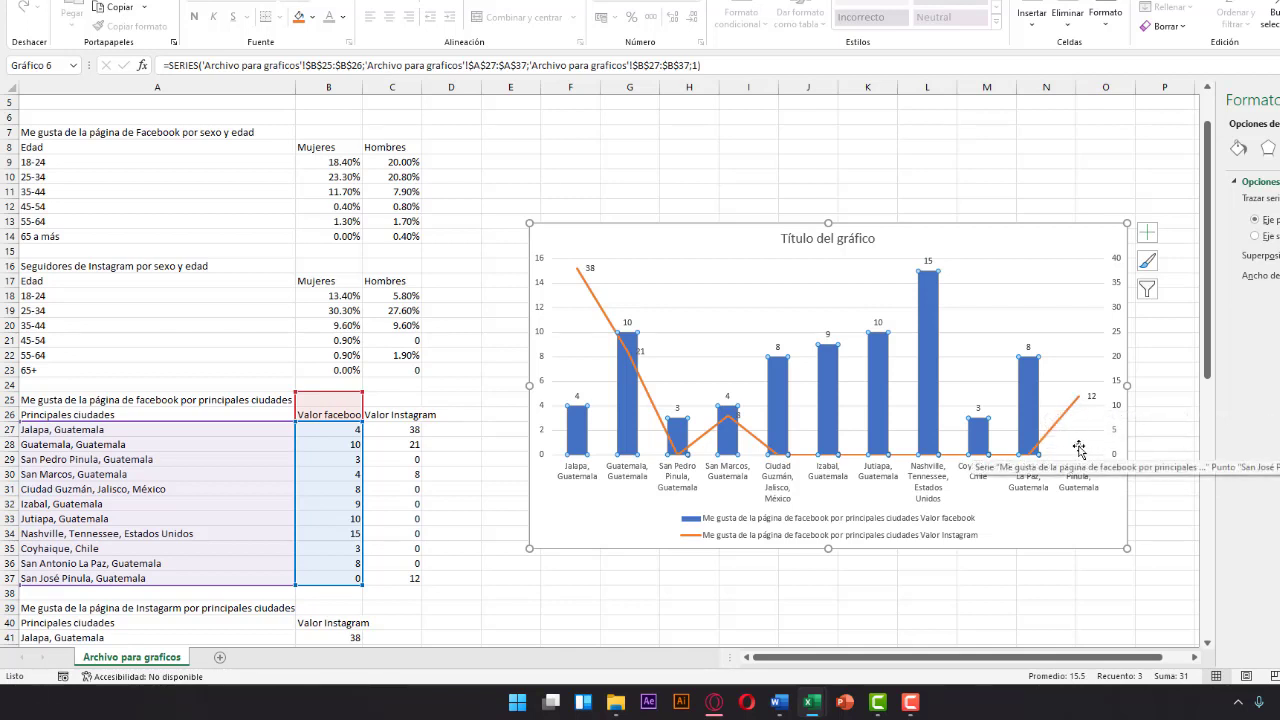
left_click(1035, 505)
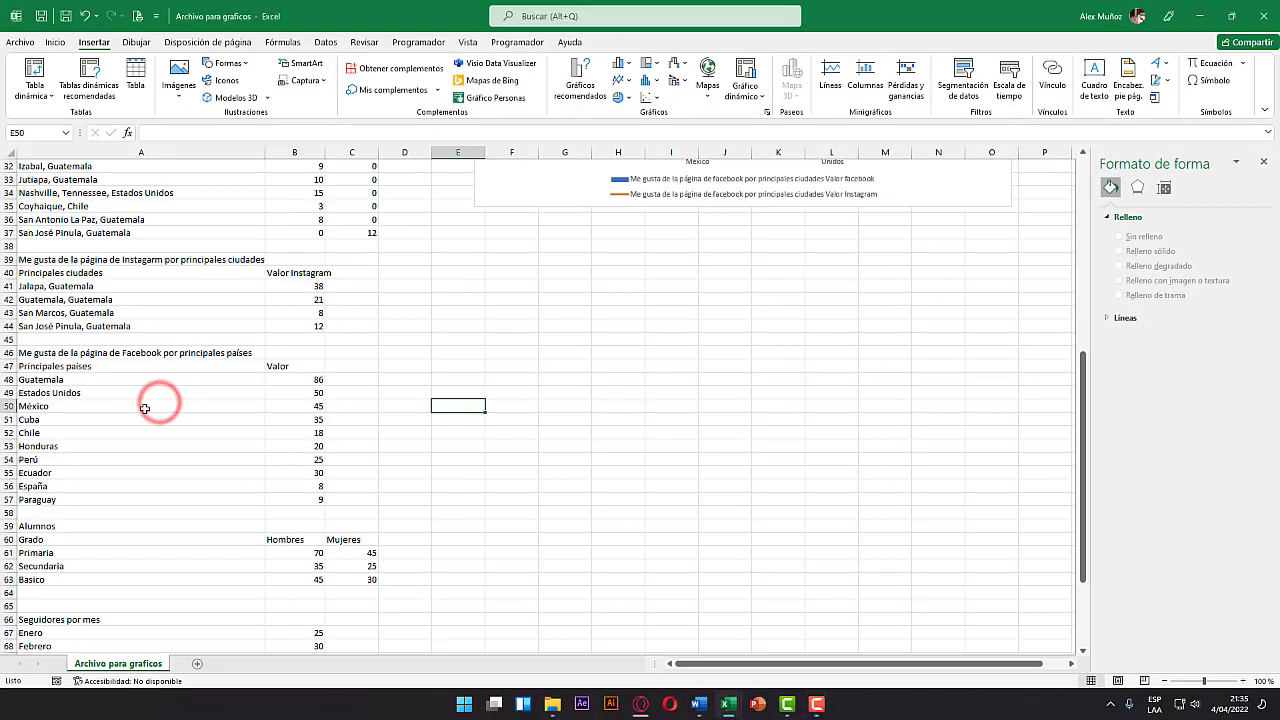
Insert a Pareto chart of the country likes table, enlarge it, then delete it.
left_click(72, 355)
key("ctrl+a")
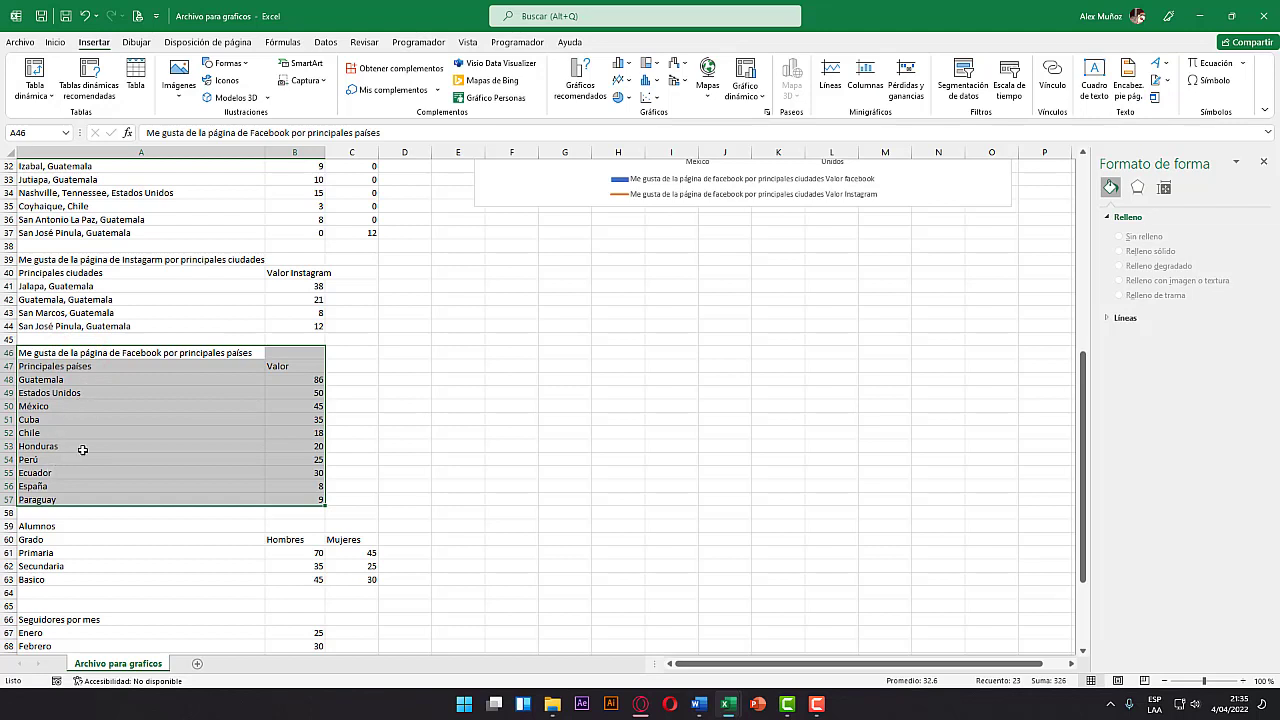
left_click(677, 63)
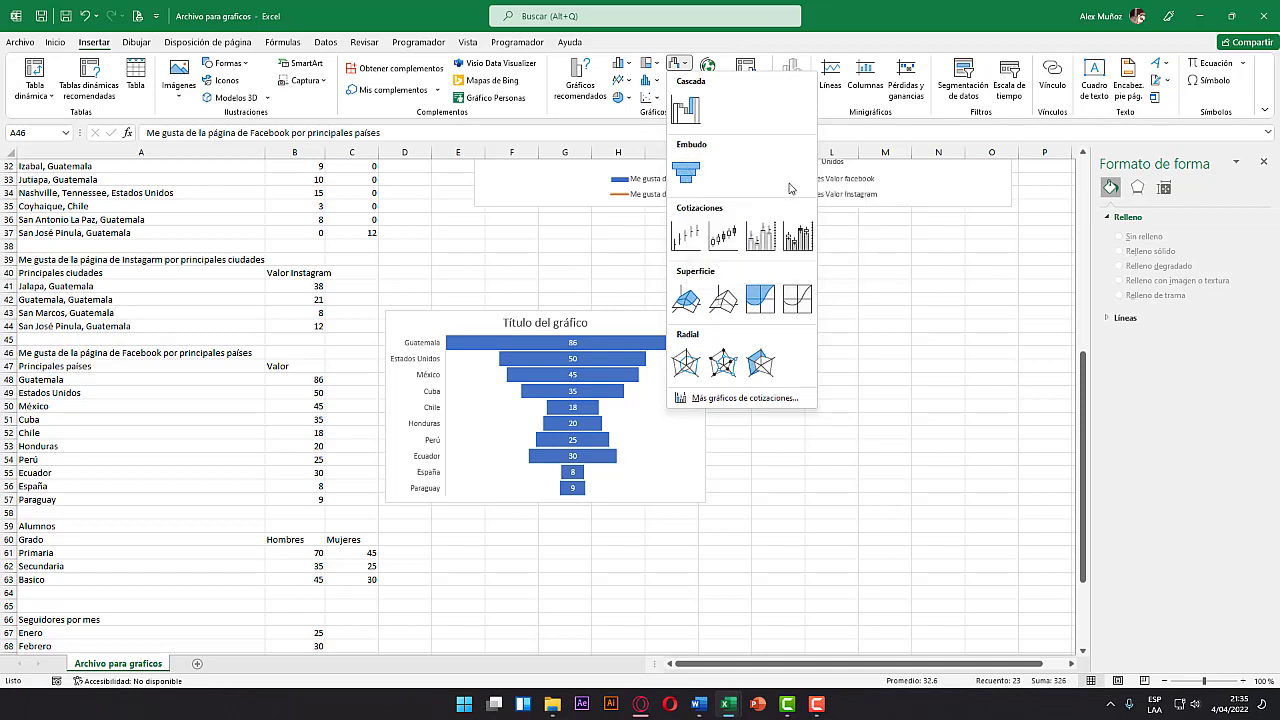
left_click(679, 67)
left_click(650, 80)
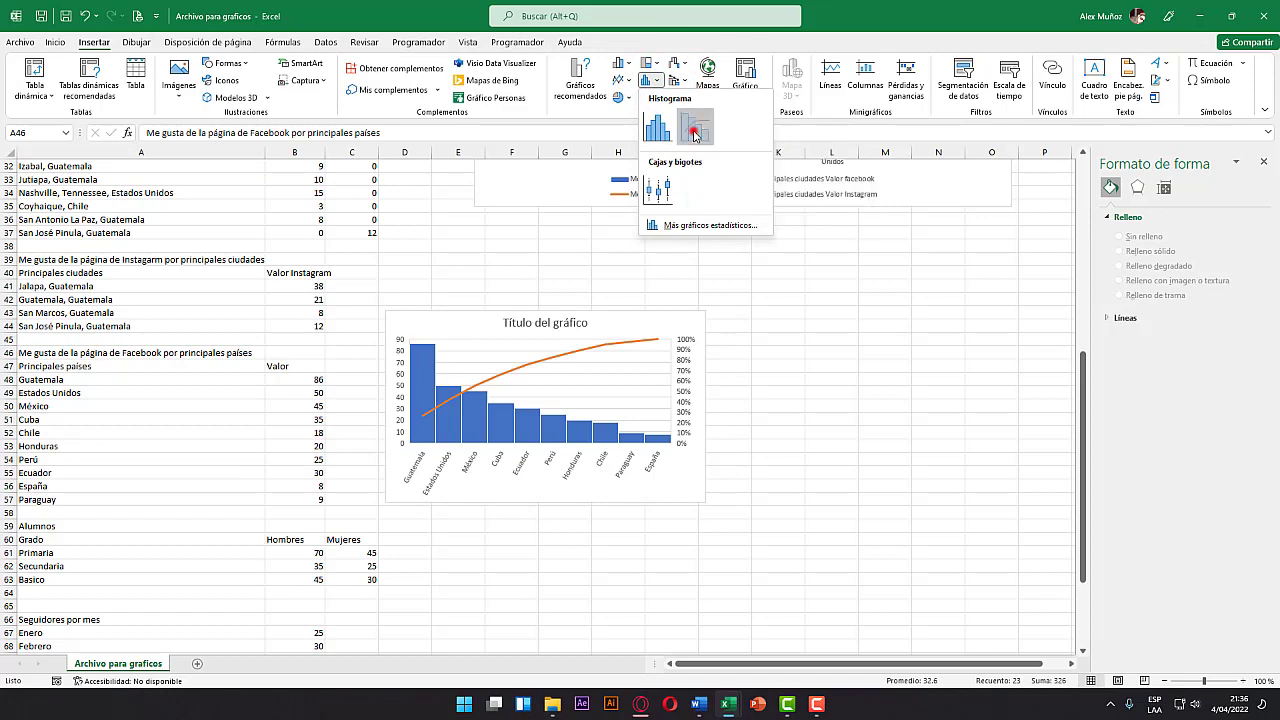
left_click(694, 128)
left_click_drag(705, 503, 862, 535)
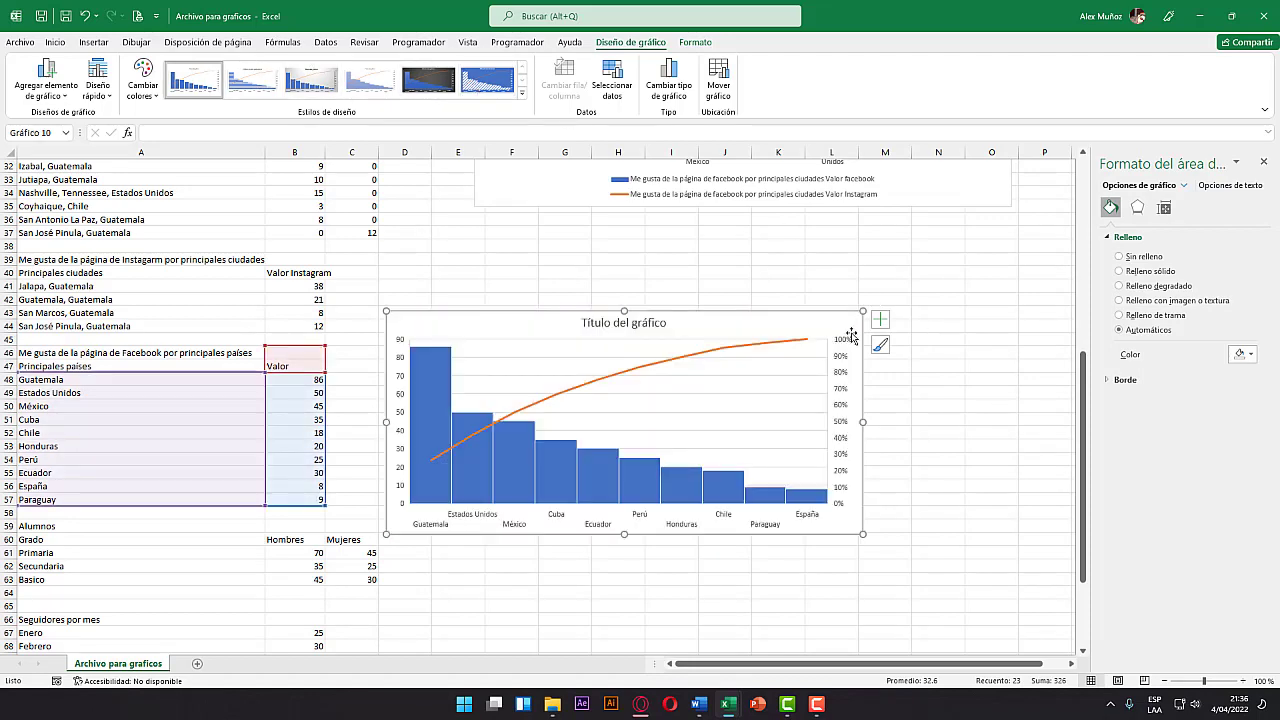
key("Delete")
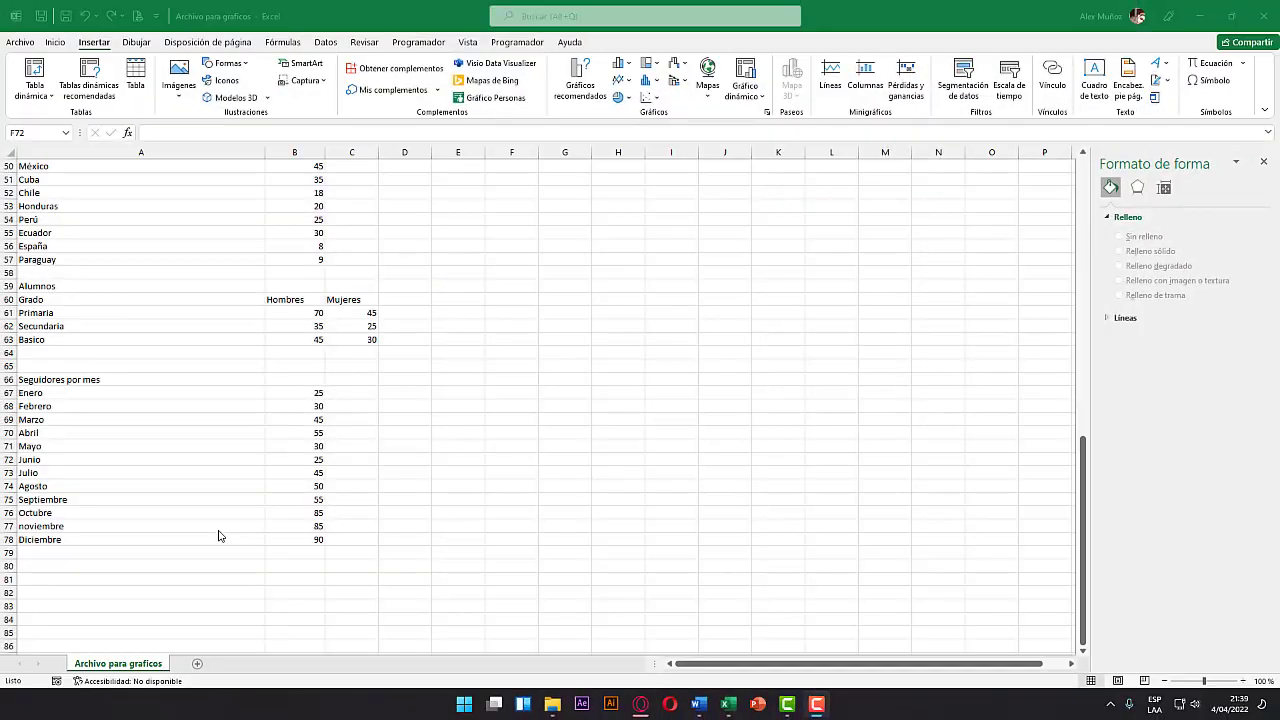
Select the Seguidores por mes table A66:B78 and insert a Line with Markers chart.
left_click_drag(45, 380, 318, 540)
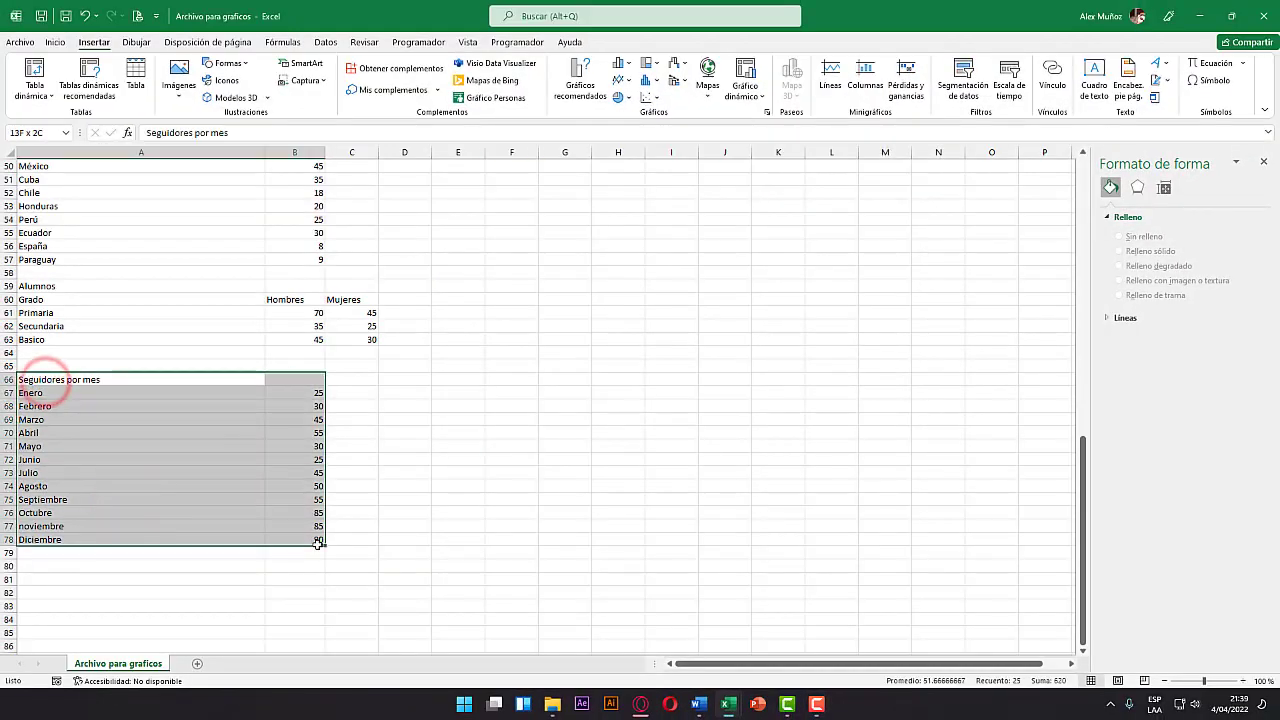
left_click_drag(45, 393, 48, 538)
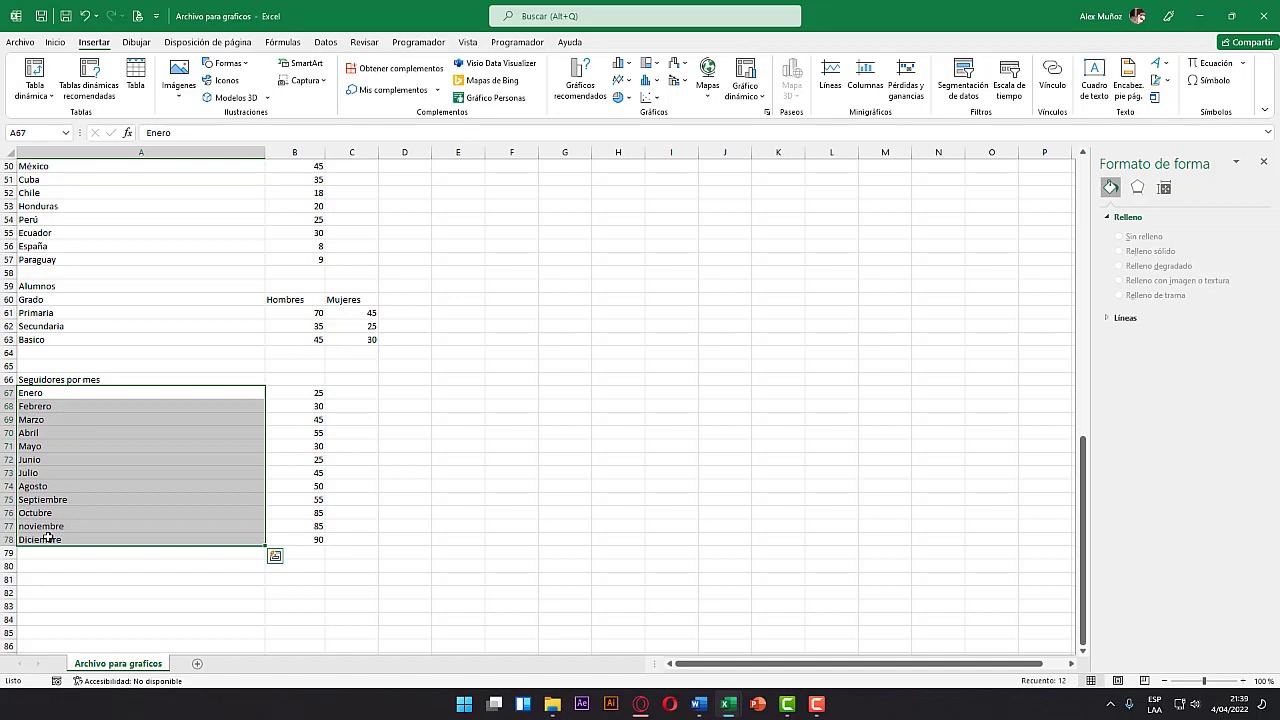
left_click_drag(52, 380, 301, 539)
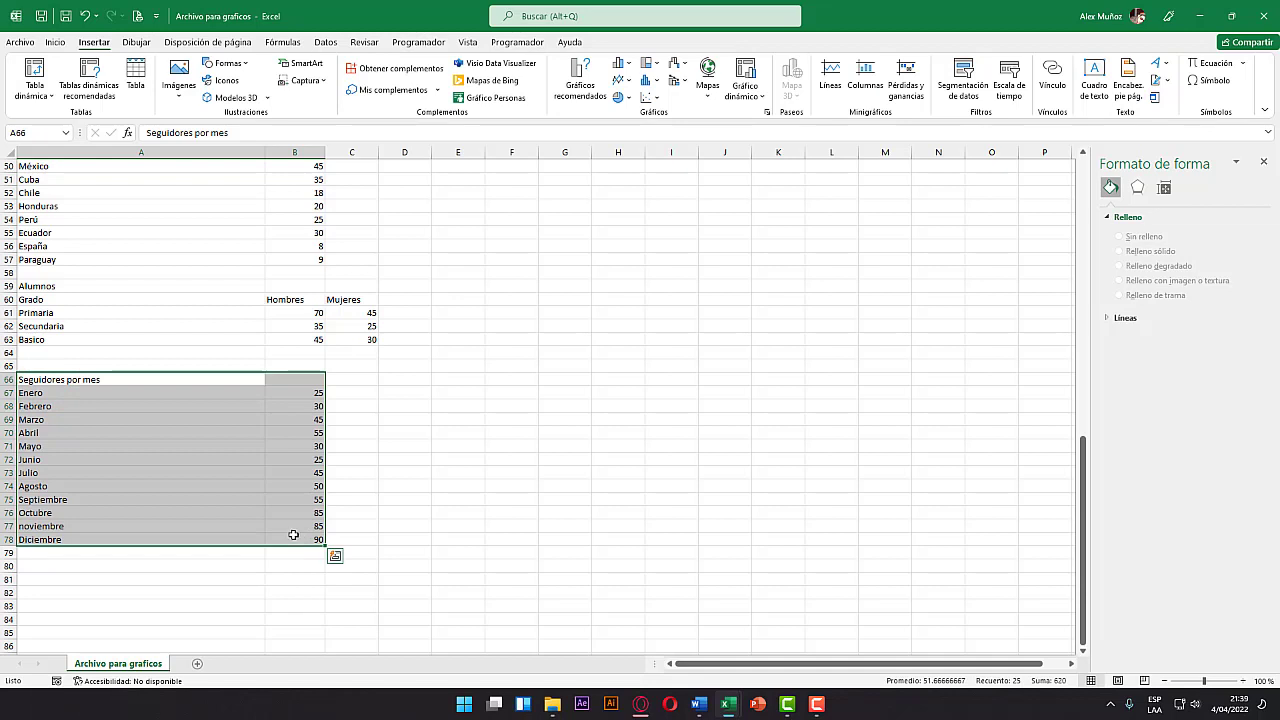
left_click(622, 80)
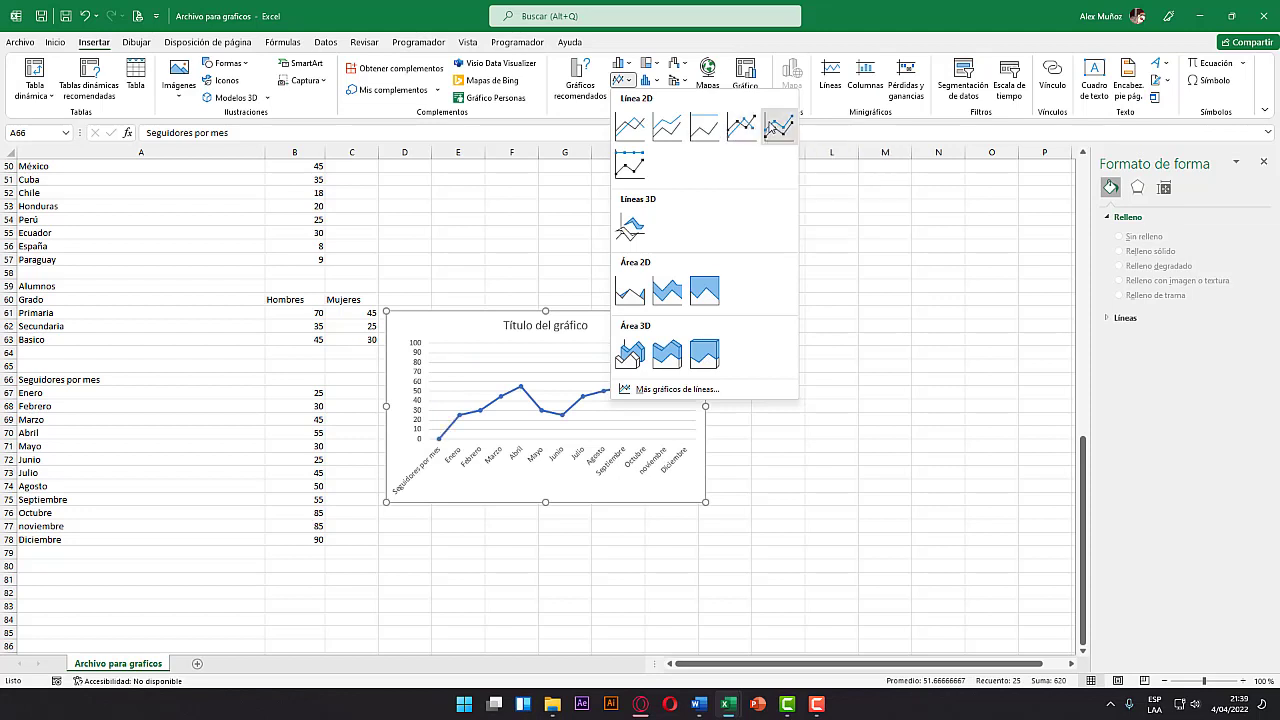
left_click(770, 122)
Enlarge and reposition the monthly followers chart and apply an orange colour set to its line.
left_click_drag(705, 502, 850, 562)
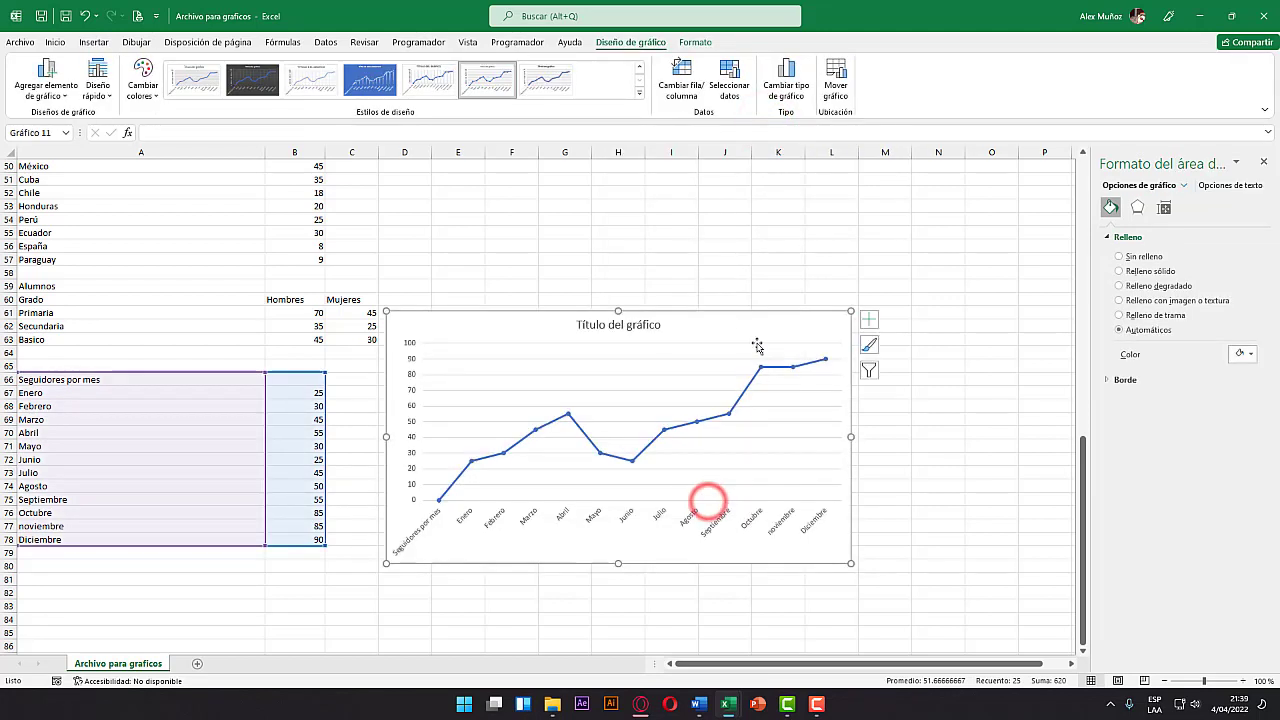
left_click_drag(755, 362, 743, 332)
left_click(148, 87)
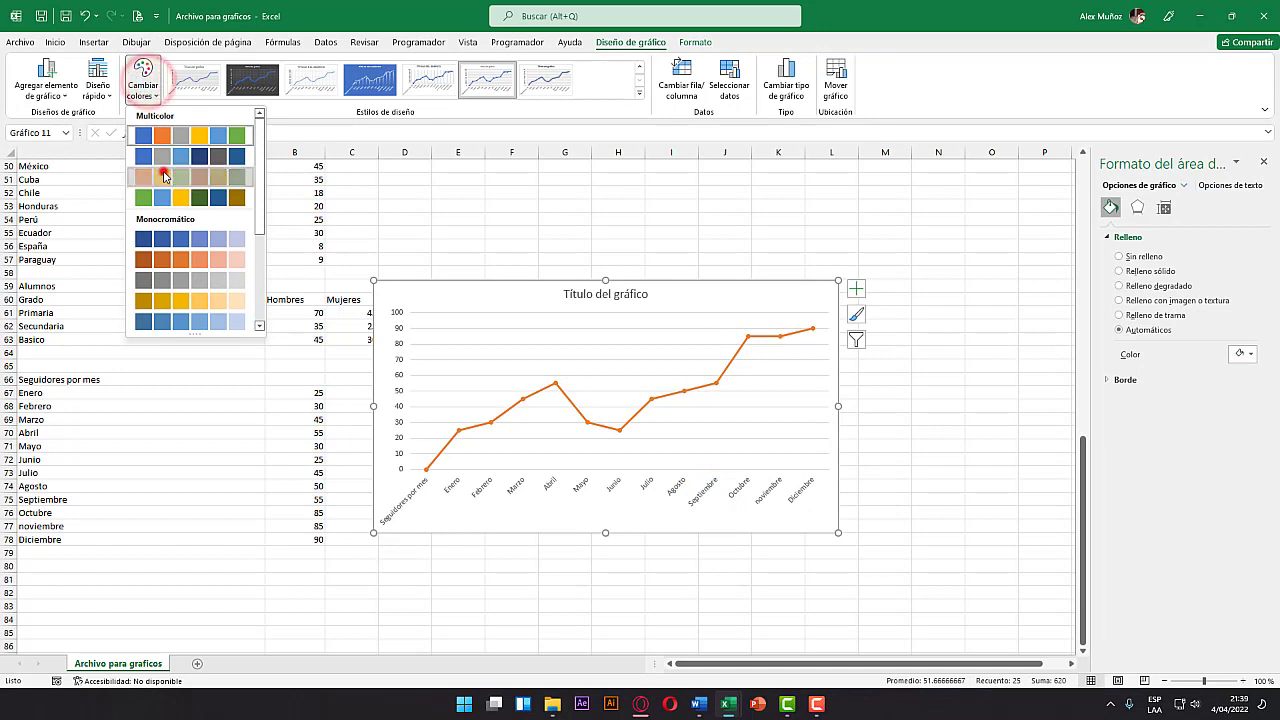
left_click(163, 172)
Show value labels on every monthly point, from 25 in Enero to 90 in Diciembre, and widen the chart.
mouse_move(620, 435)
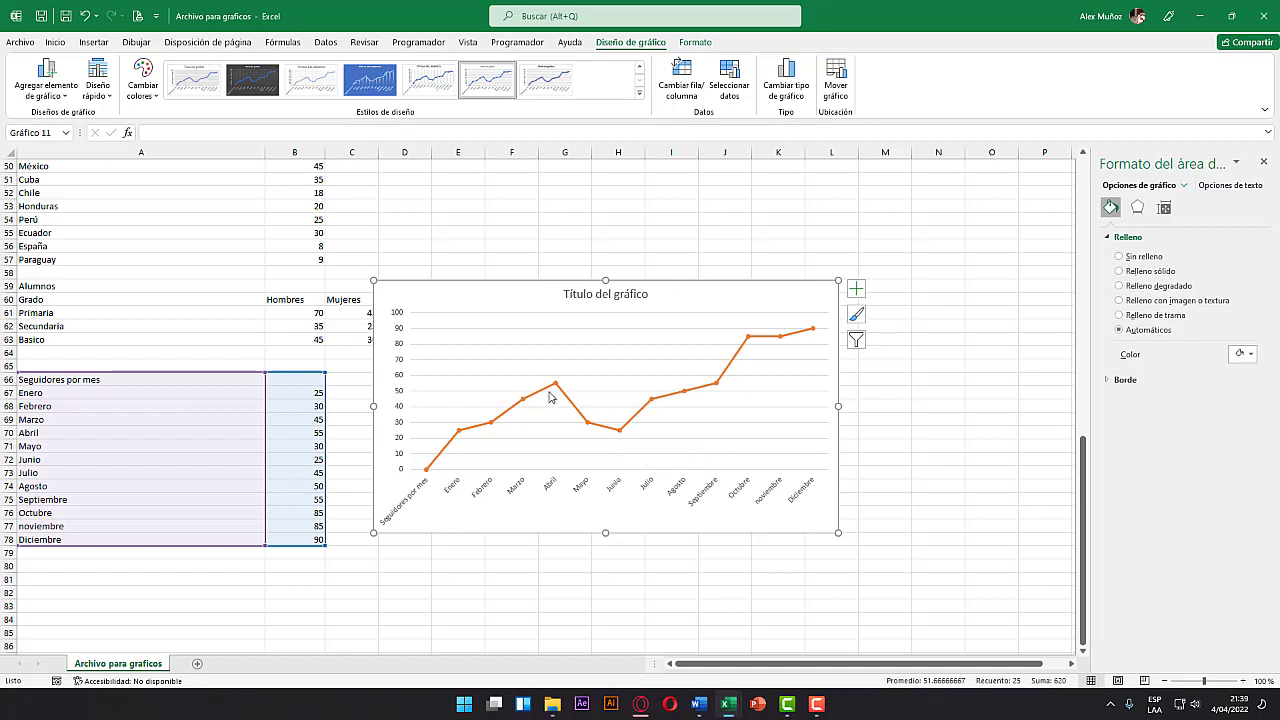
left_click(857, 288)
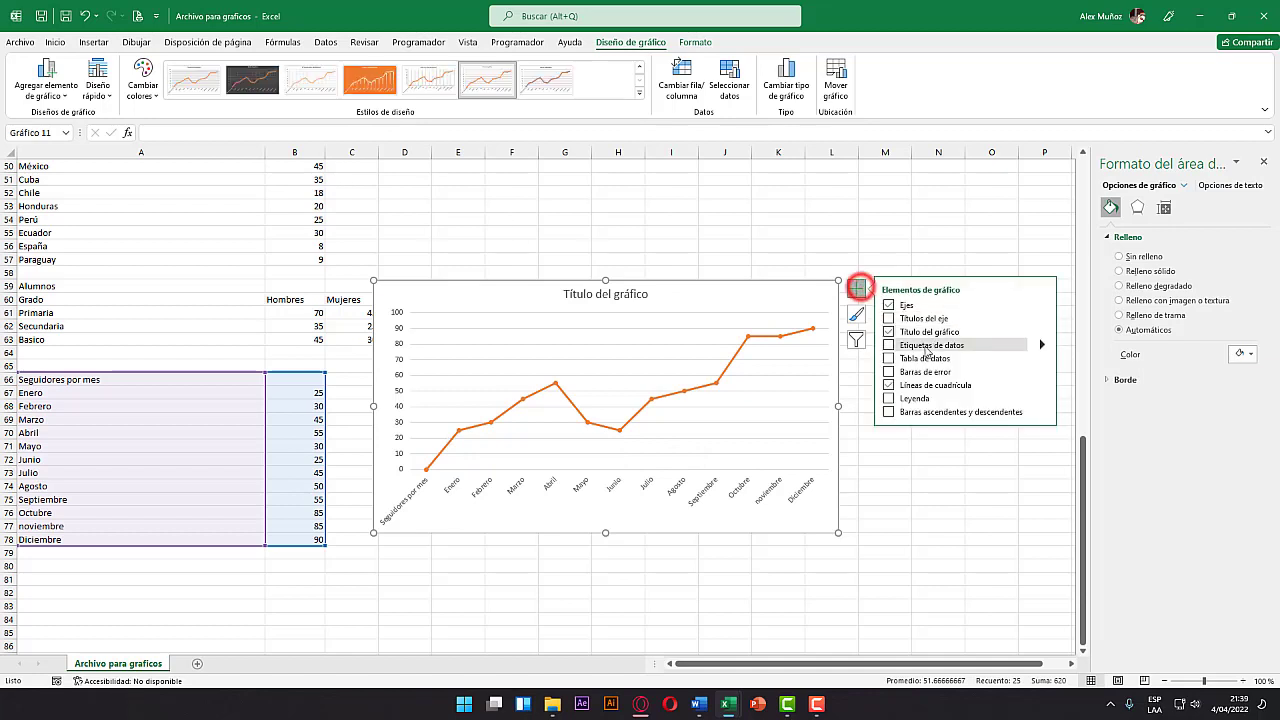
left_click(925, 344)
left_click_drag(837, 534, 898, 549)
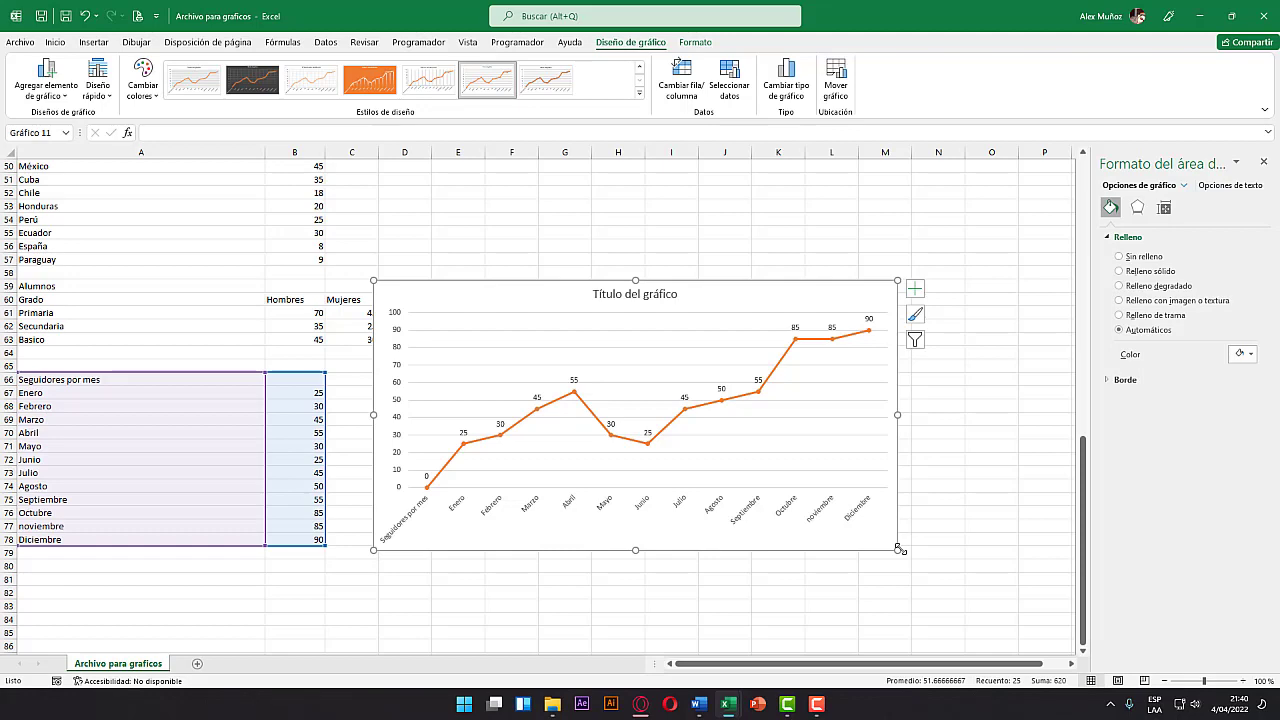
left_click(309, 446)
scroll(312, 446, "up", 3)
scroll(317, 443, "up", 7)
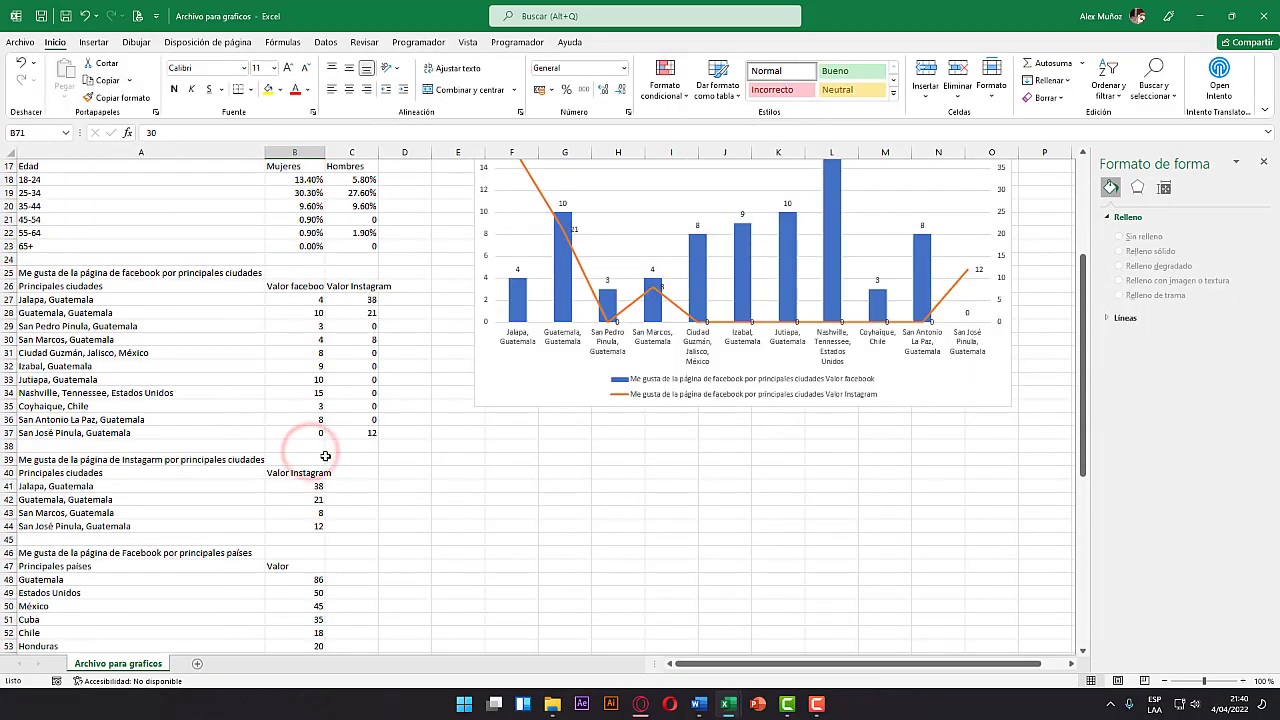
scroll(327, 440, "down", 12)
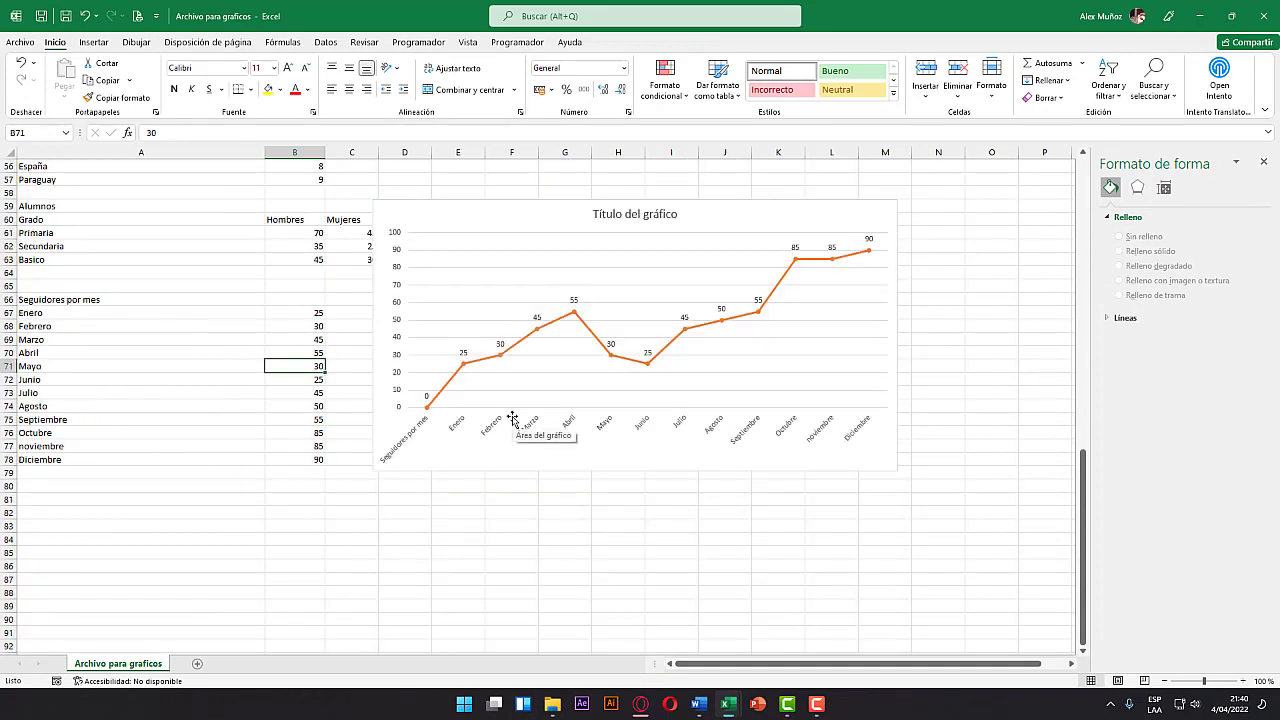